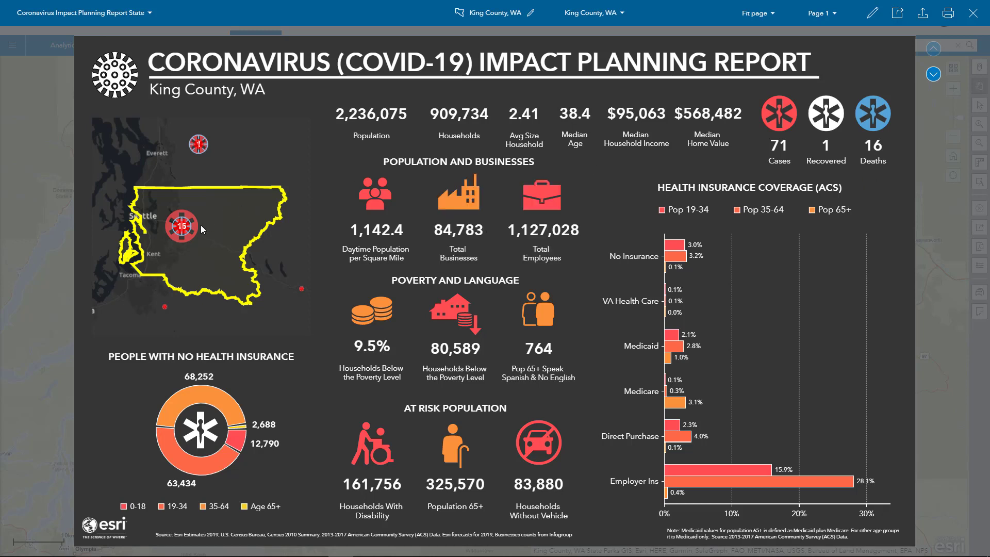
Step: Check the case details of the King County, WA cluster on the report map
{"action": "left_click", "coordinate": [183, 227]}
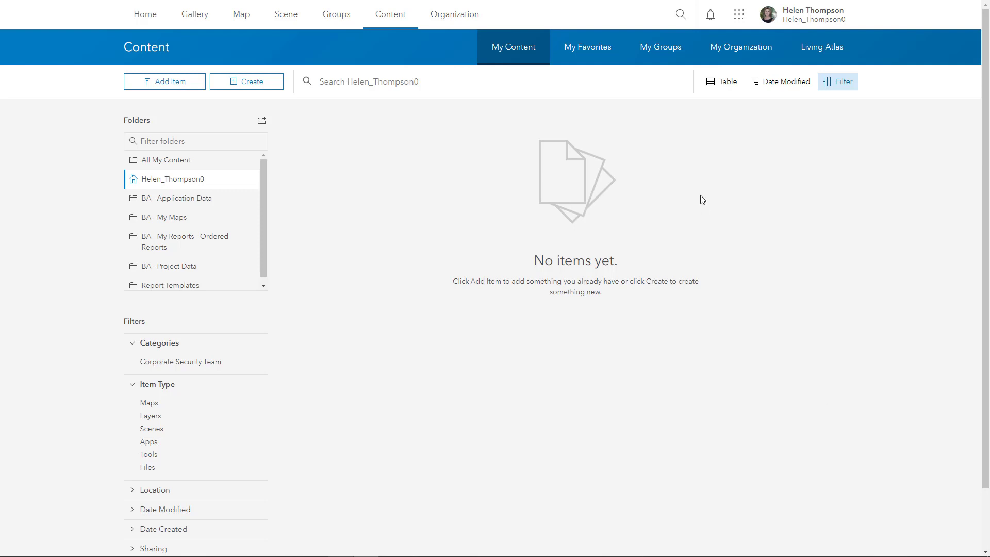
Step: Search all of ArcGIS Online for the Coronavirus COVID-19 Cases layer and copy its service URL
{"action": "left_click", "coordinate": [681, 15]}
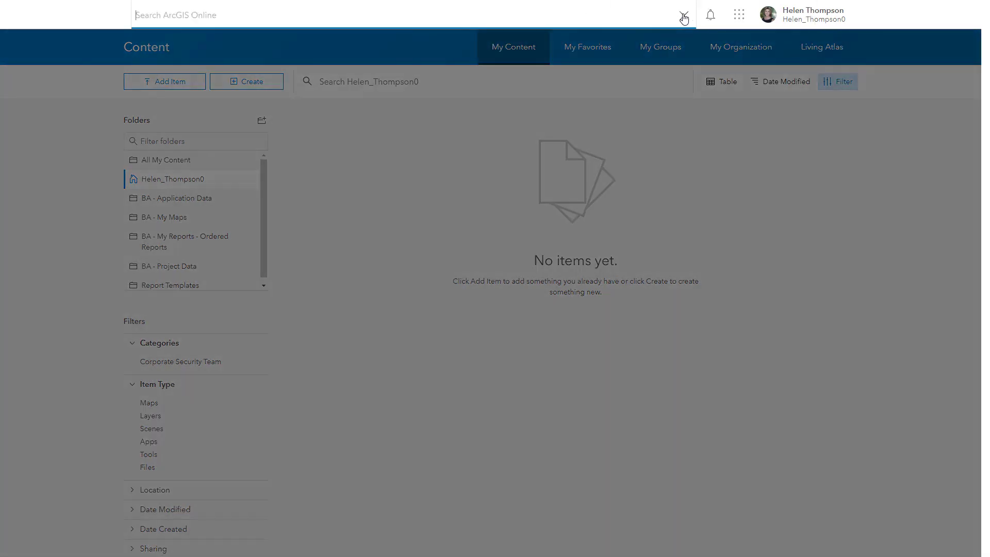
{"action": "type", "text": "Coronavirus COVID-19 Cases owner:CSSE_GISandData"}
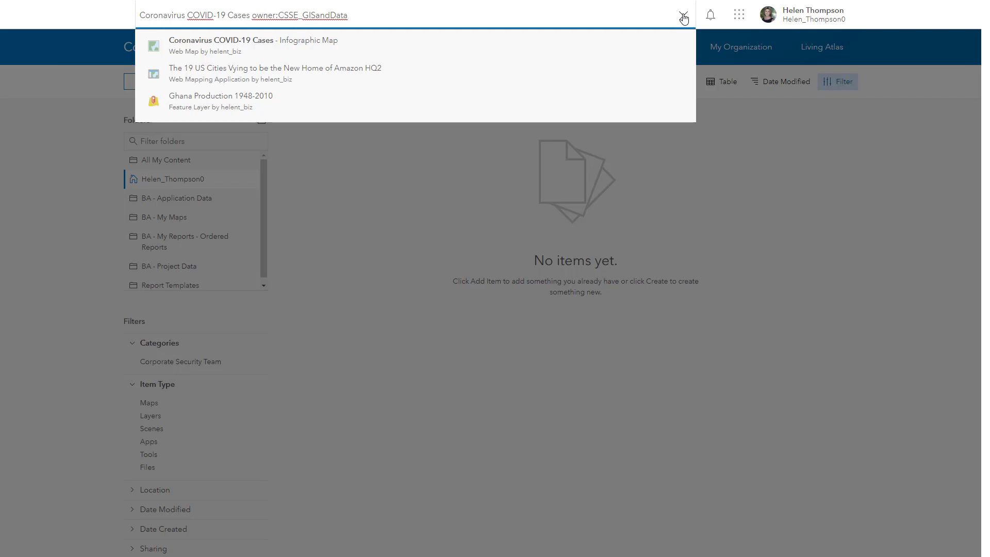
{"action": "key", "text": "Return"}
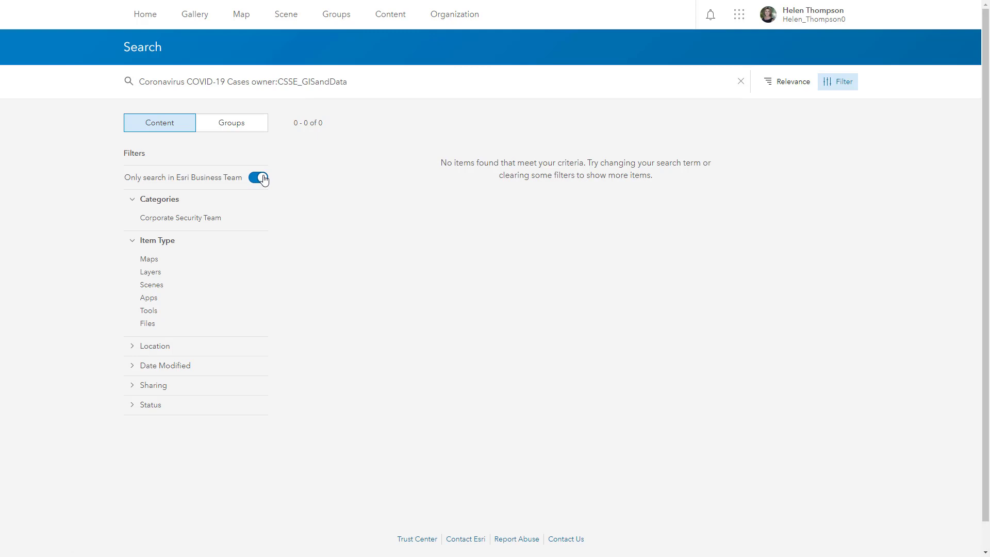
{"action": "left_click", "coordinate": [261, 178]}
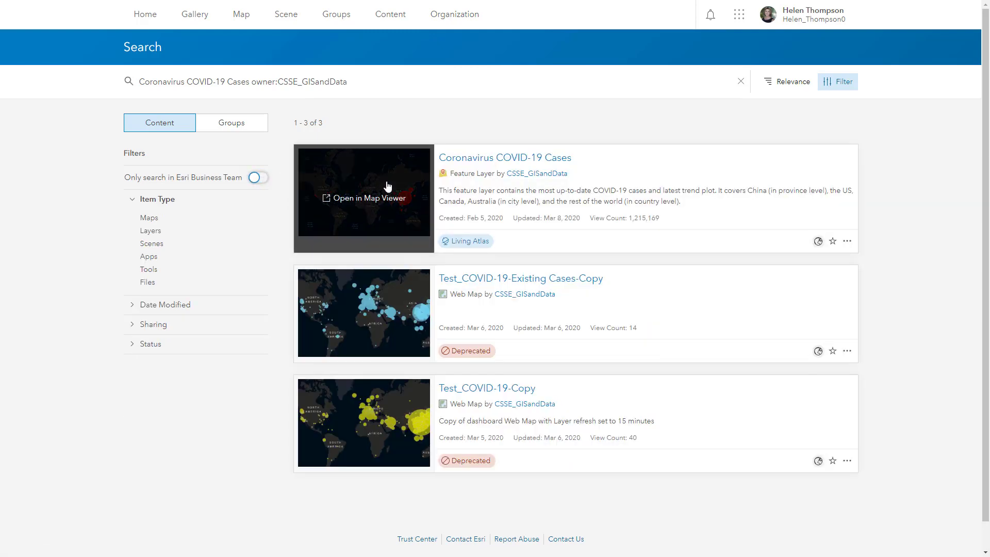
{"action": "left_click", "coordinate": [503, 162]}
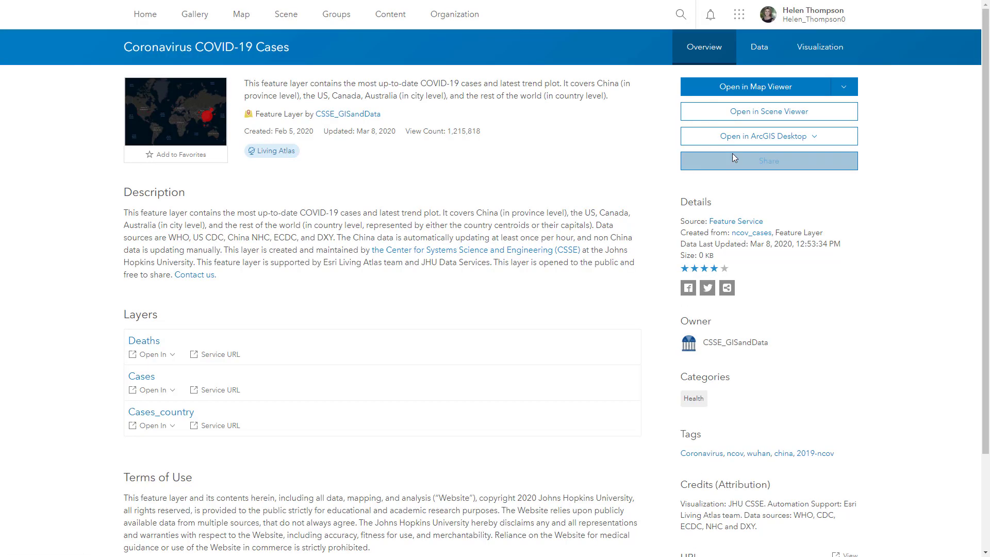
{"action": "left_click_drag", "start_coordinate": [986, 109], "coordinate": [977, 311]}
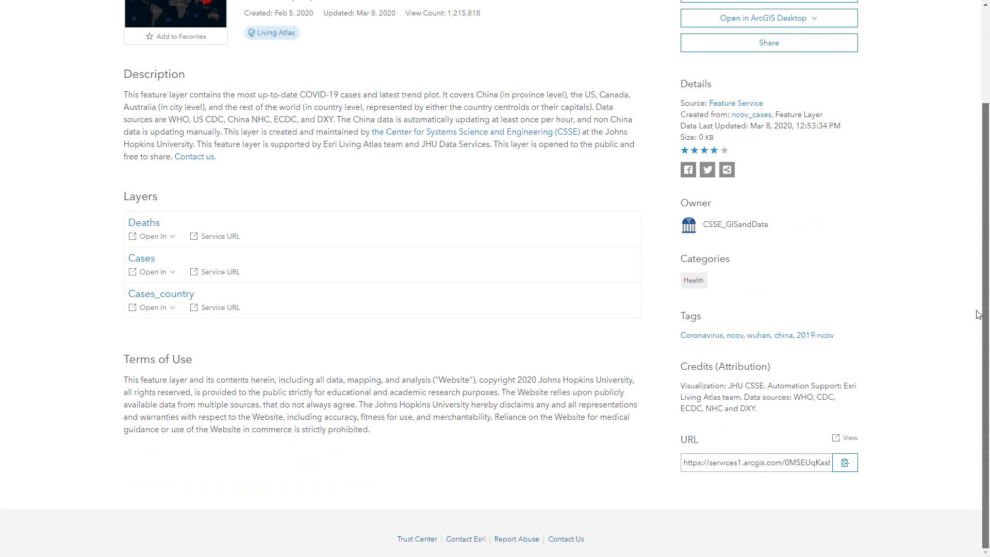
{"action": "left_click", "coordinate": [845, 465]}
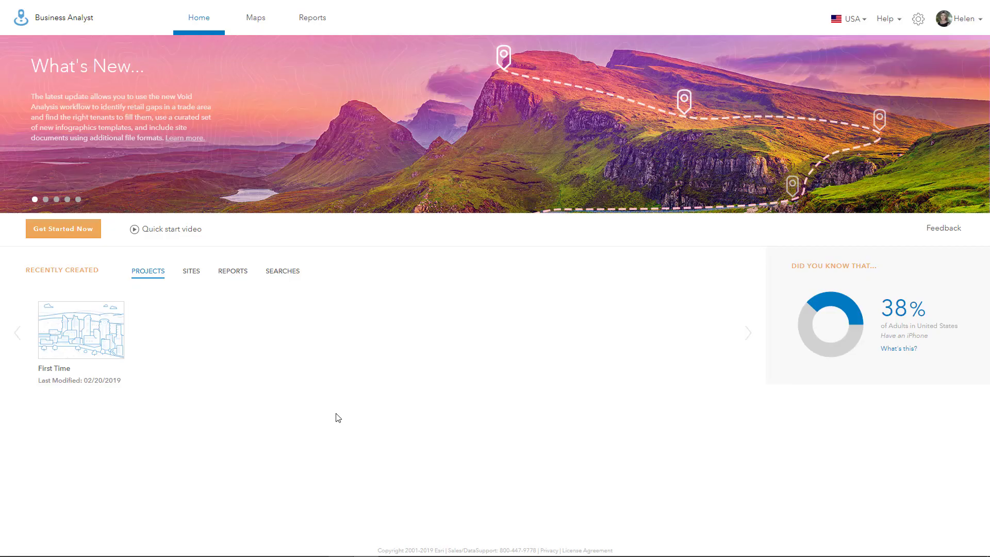
Step: In the First Time project, add the COVID-19 cases layer by its pasted URL and expand its sublayers
{"action": "mouse_move", "coordinate": [91, 329]}
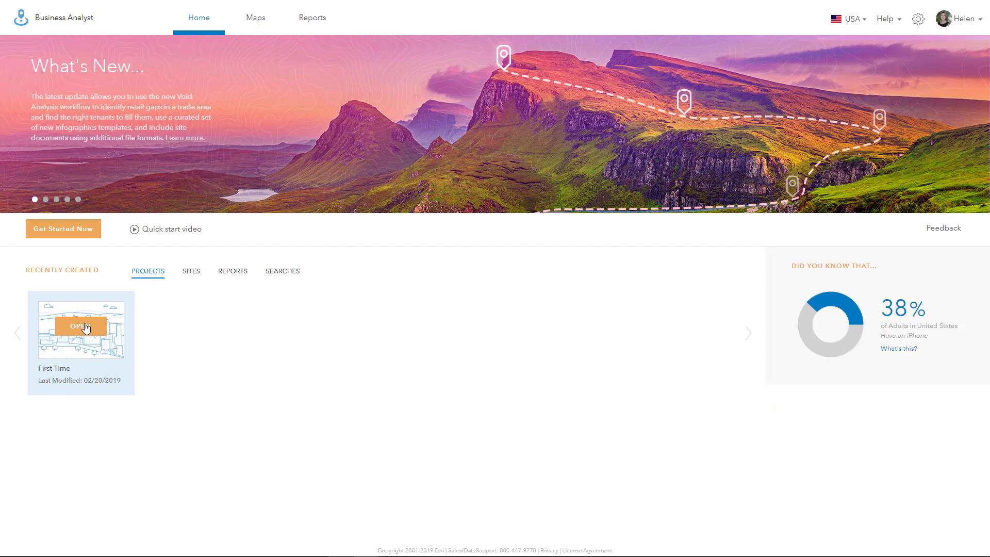
{"action": "left_click", "coordinate": [86, 328]}
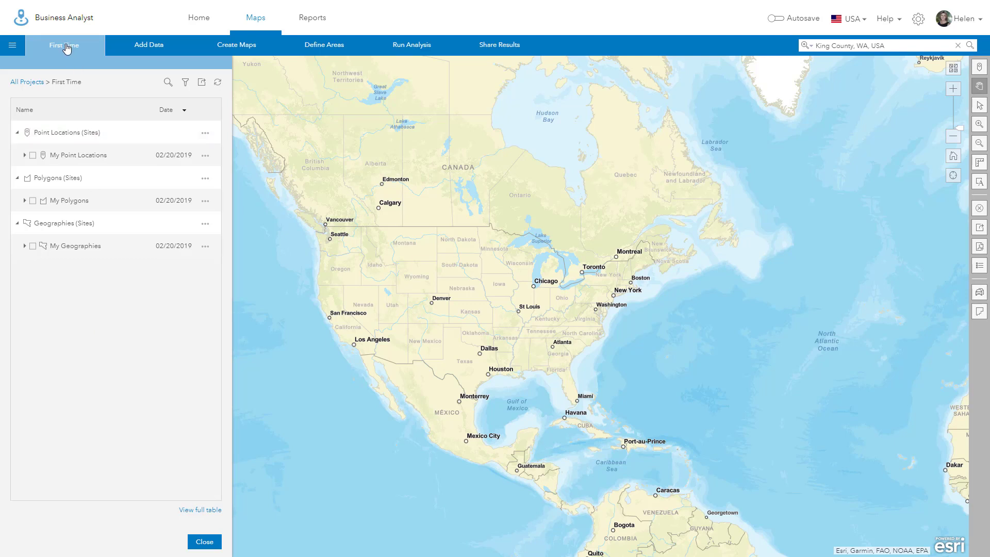
{"action": "left_click", "coordinate": [137, 45]}
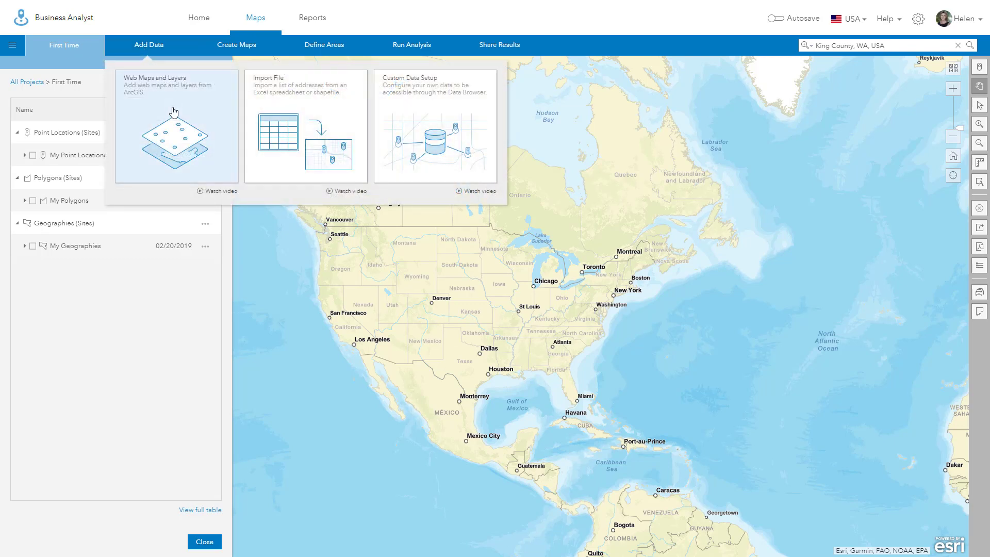
{"action": "left_click", "coordinate": [178, 125]}
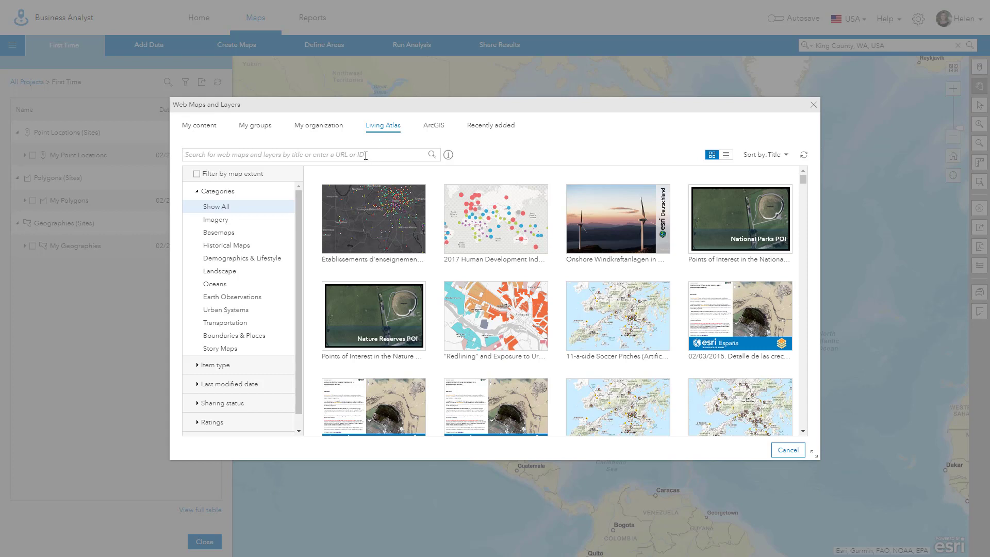
{"action": "key", "text": "ctrl+v"}
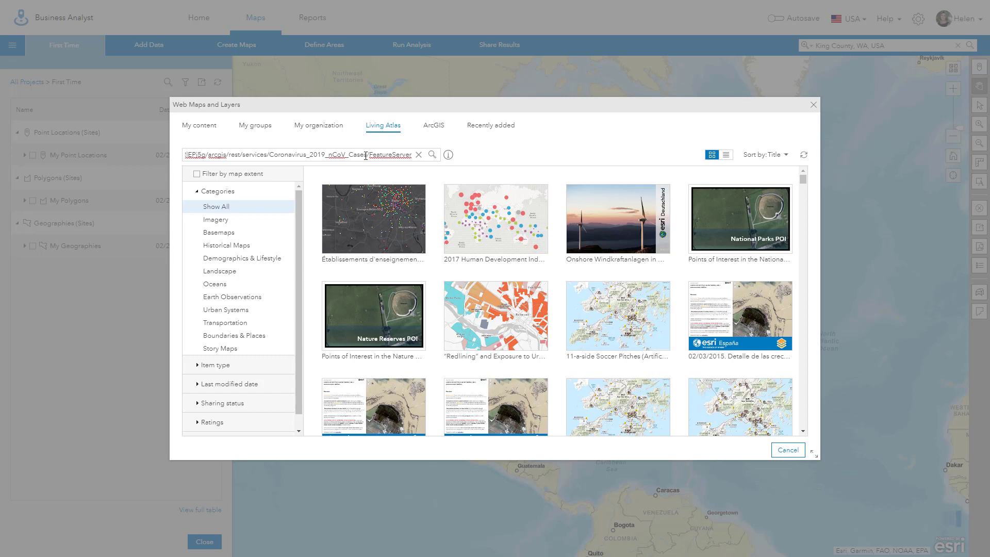
{"action": "key", "text": "Return"}
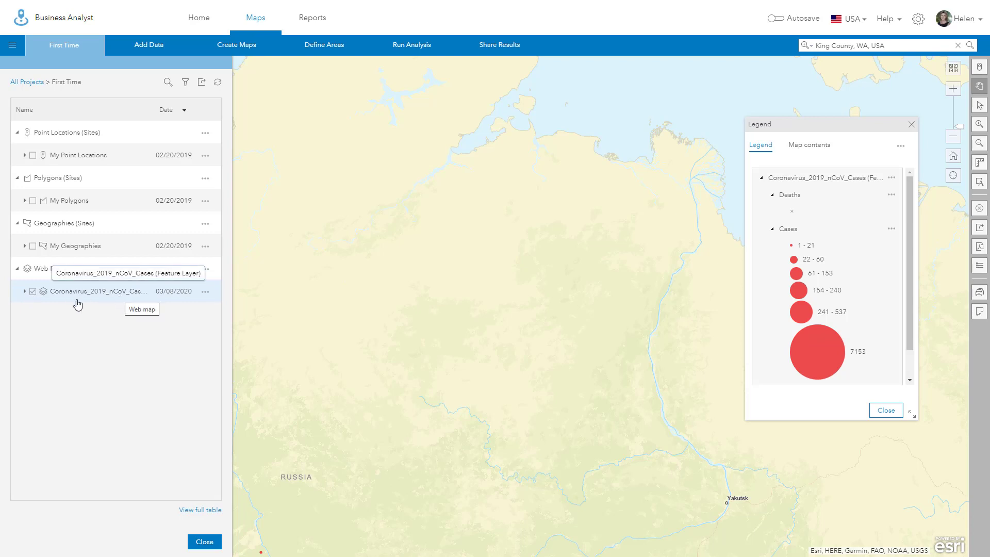
{"action": "left_click", "coordinate": [25, 291]}
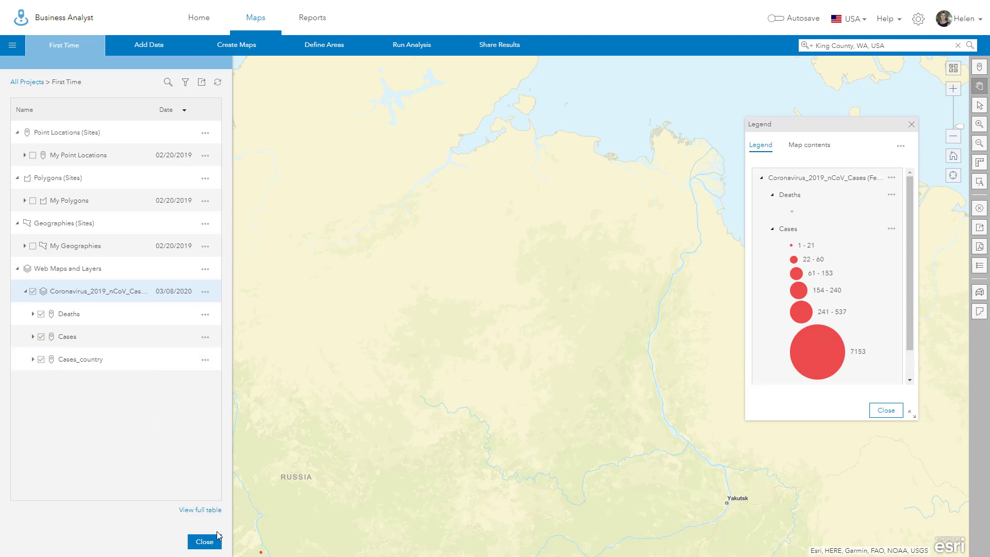
{"action": "left_click", "coordinate": [205, 541]}
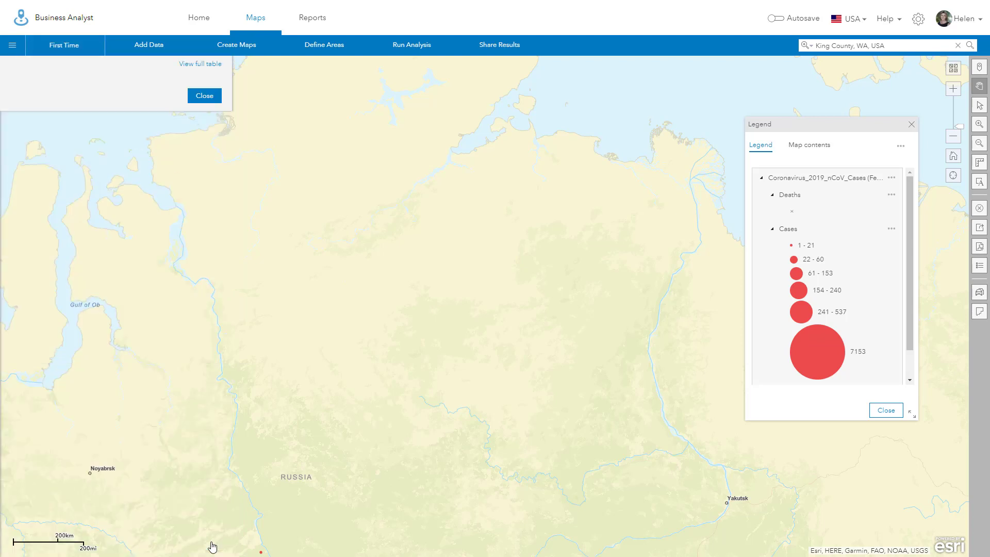
Step: Zoom the map to King County, WA and check its 83 confirmed cases and 17 deaths
{"action": "left_click", "coordinate": [812, 47]}
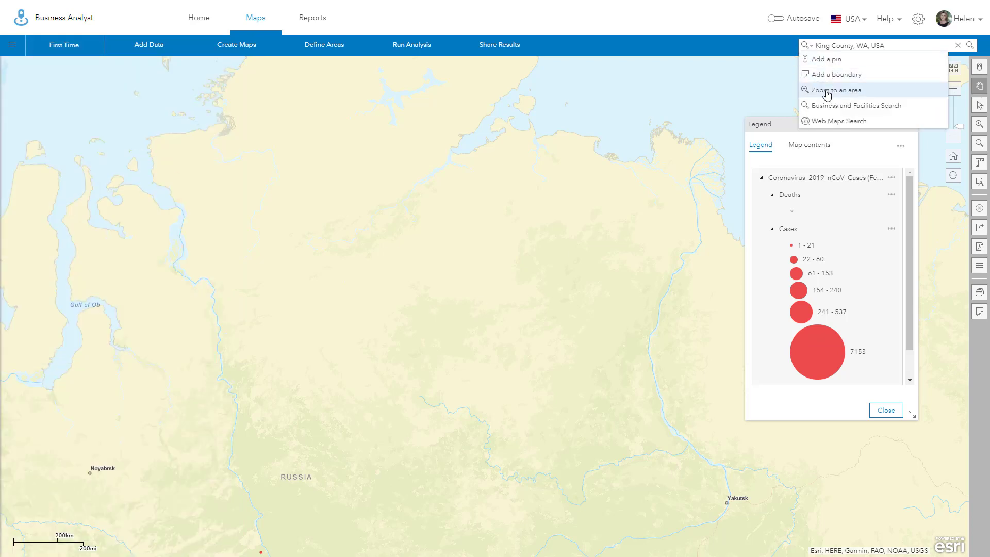
{"action": "left_click", "coordinate": [913, 44]}
{"action": "key", "text": "Return"}
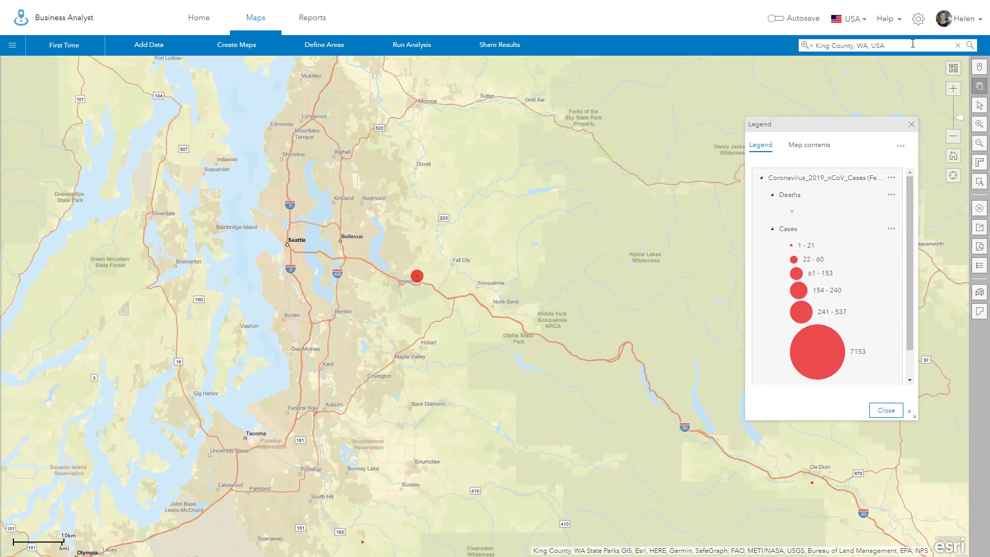
{"action": "left_click", "coordinate": [417, 279]}
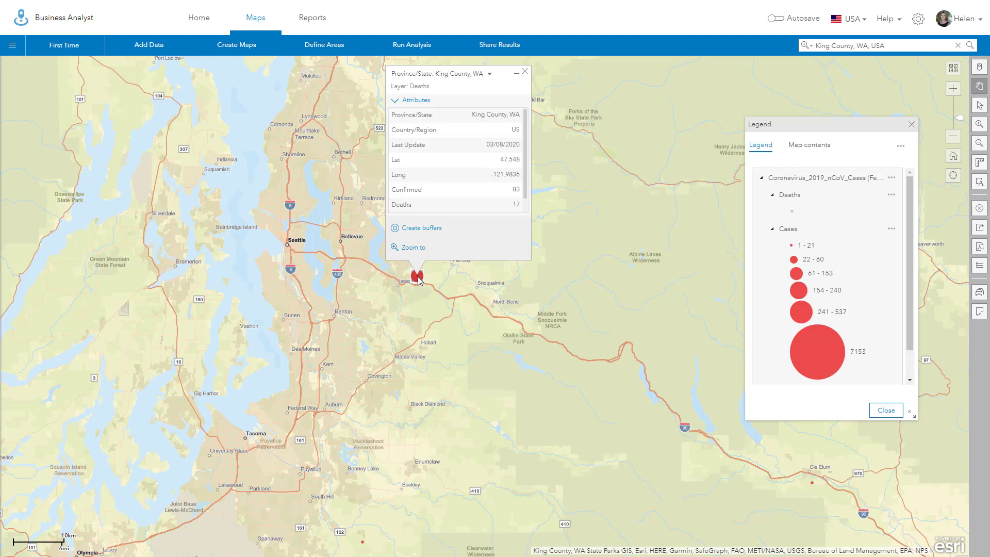
{"action": "left_click", "coordinate": [316, 19]}
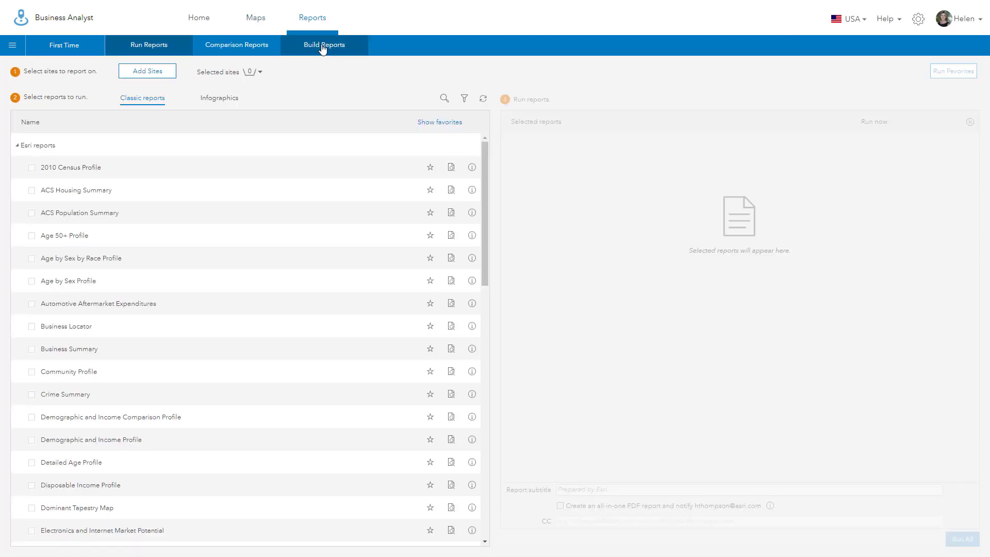
Step: Add the Coronavirus Impact Planning Report infographic from the template gallery to My templates
{"action": "left_click", "coordinate": [323, 46]}
{"action": "left_click", "coordinate": [483, 98]}
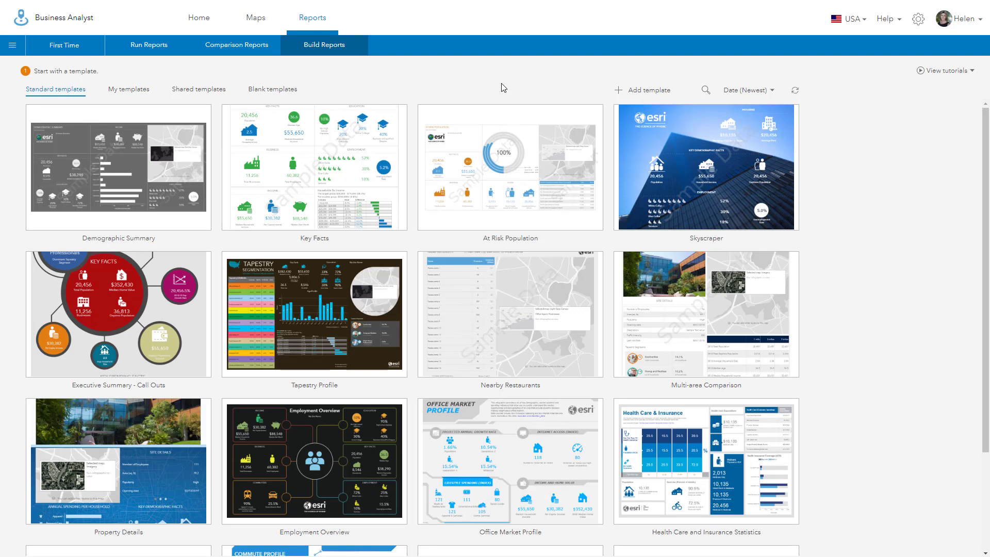
{"action": "left_click", "coordinate": [640, 92]}
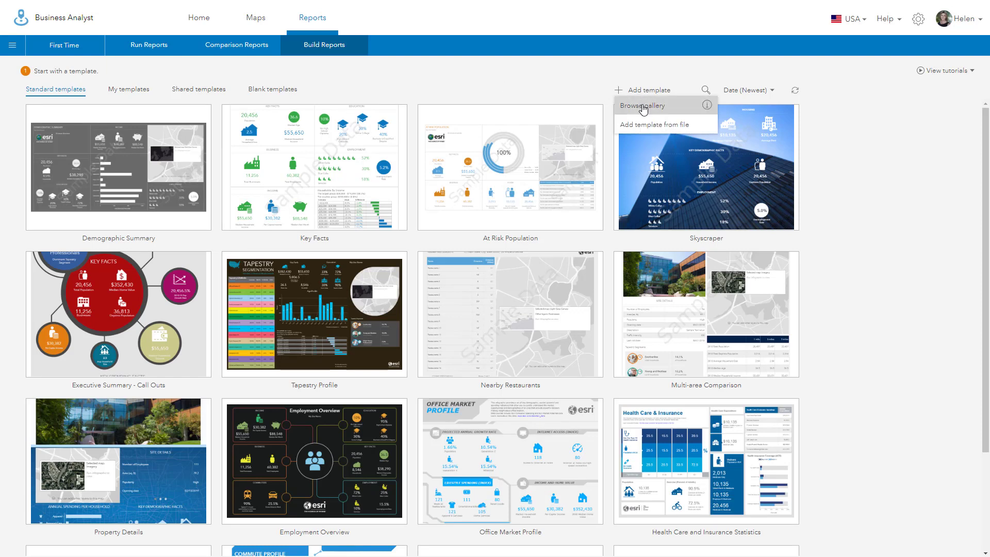
{"action": "left_click", "coordinate": [643, 106]}
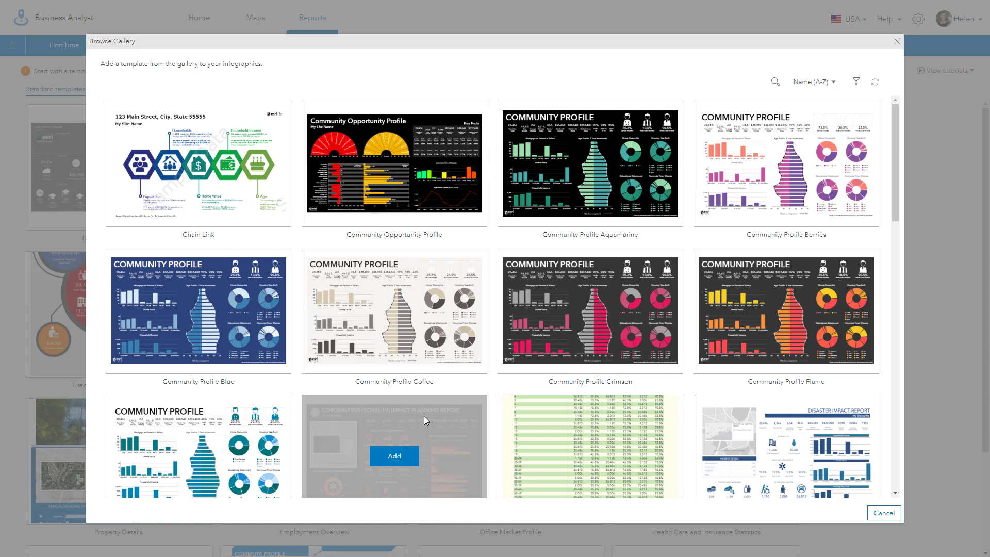
{"action": "left_click", "coordinate": [389, 460]}
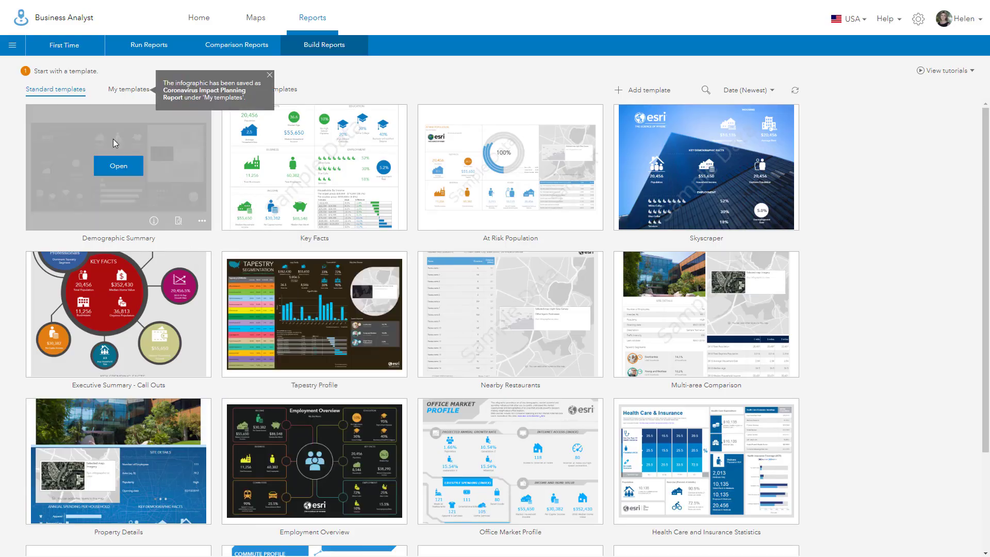
{"action": "left_click", "coordinate": [127, 92]}
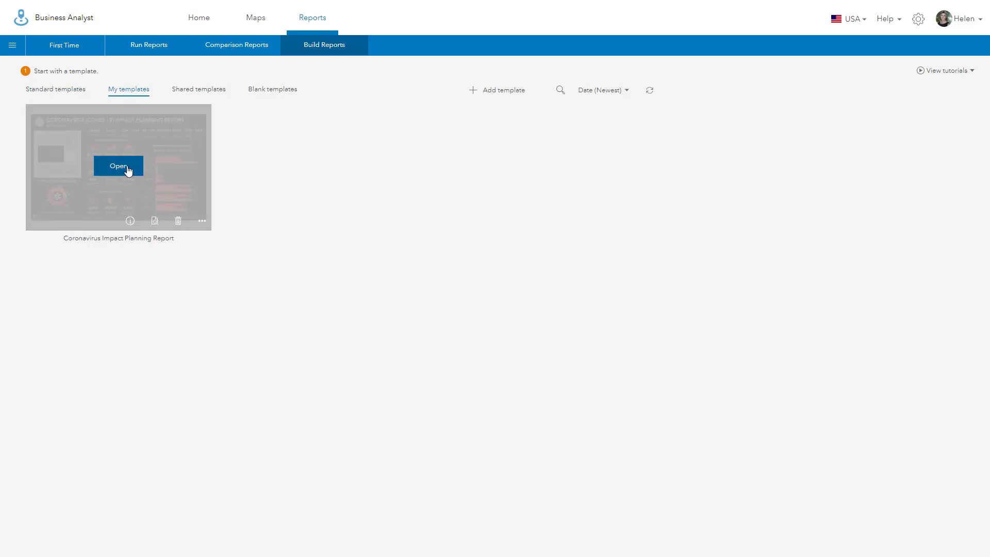
Step: In the Coronavirus Impact Planning Report template, switch the map panel to the recently added Coronavirus cases map
{"action": "left_click", "coordinate": [127, 170]}
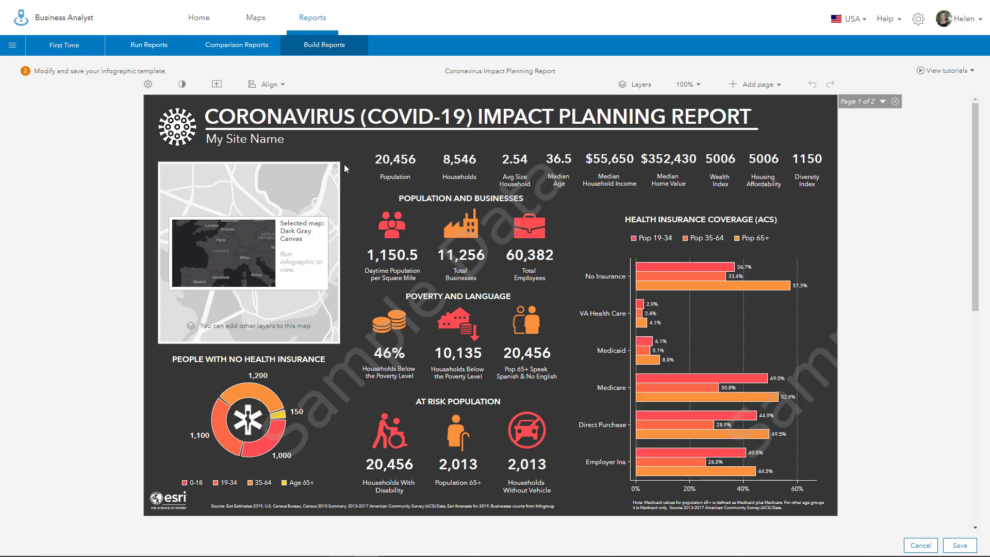
{"action": "mouse_move", "coordinate": [341, 164]}
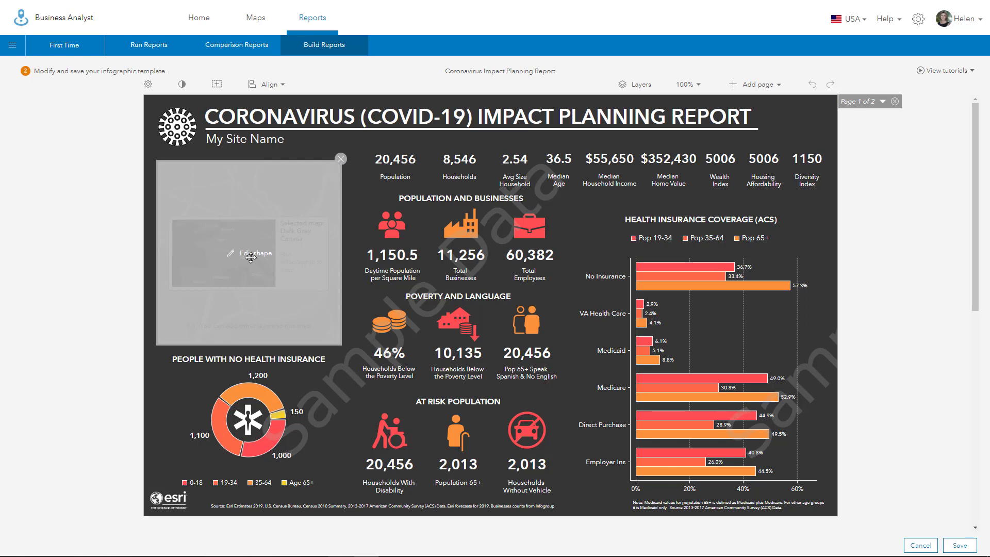
{"action": "left_click", "coordinate": [341, 159]}
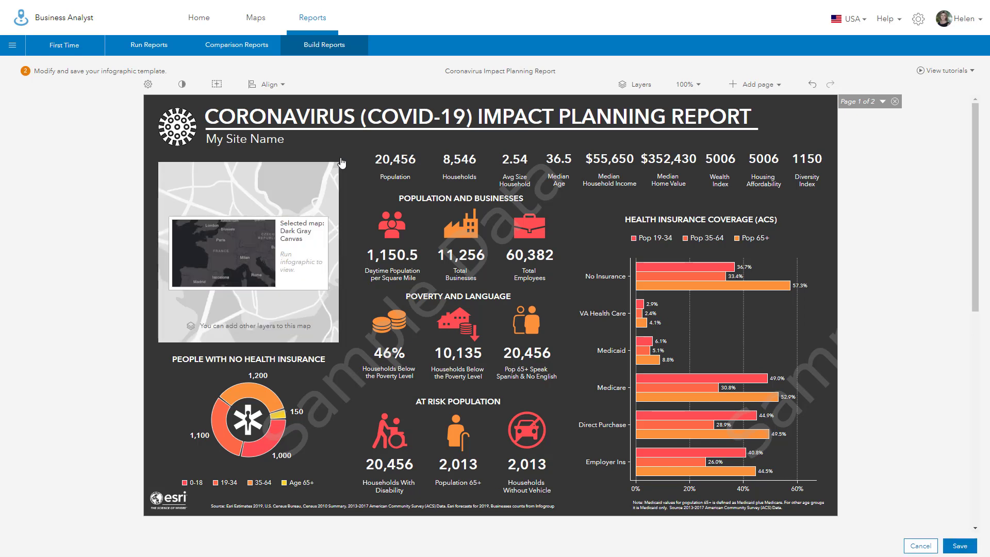
{"action": "mouse_move", "coordinate": [212, 264]}
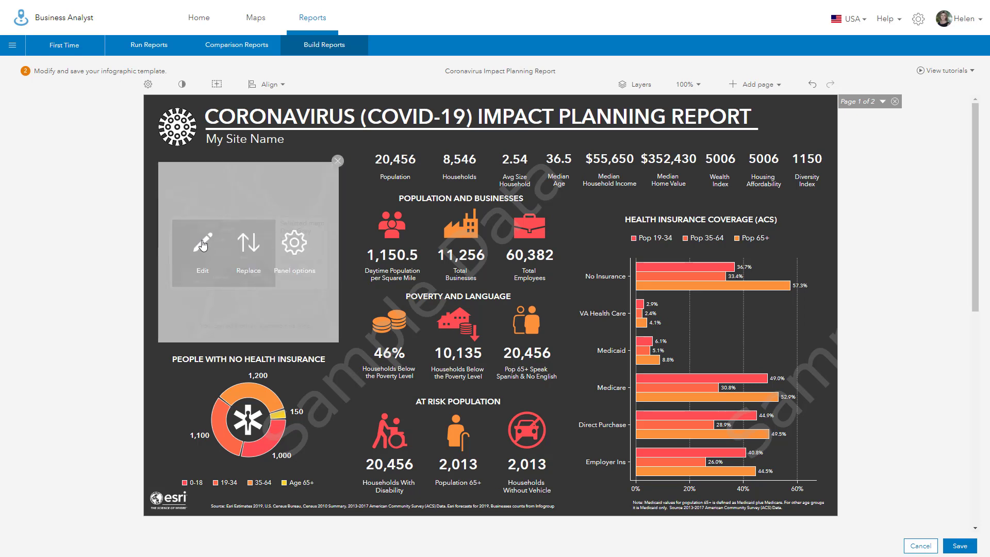
{"action": "left_click", "coordinate": [203, 244]}
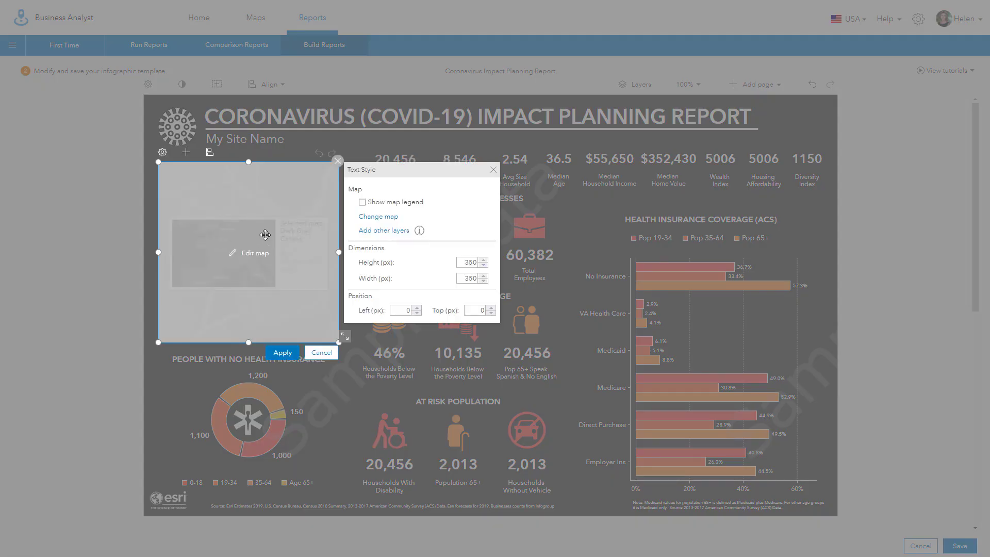
{"action": "mouse_move", "coordinate": [416, 232]}
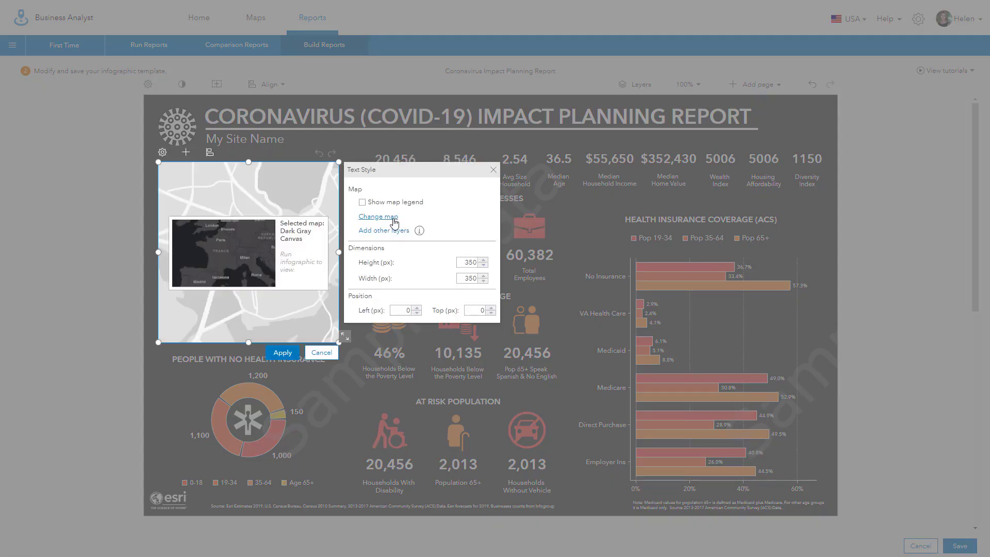
{"action": "left_click", "coordinate": [392, 217]}
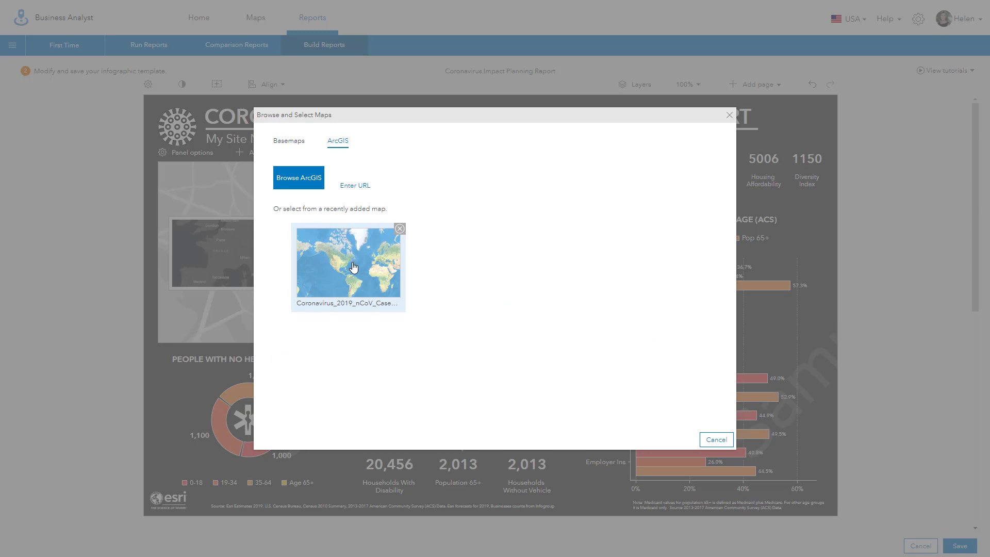
{"action": "left_click", "coordinate": [353, 267]}
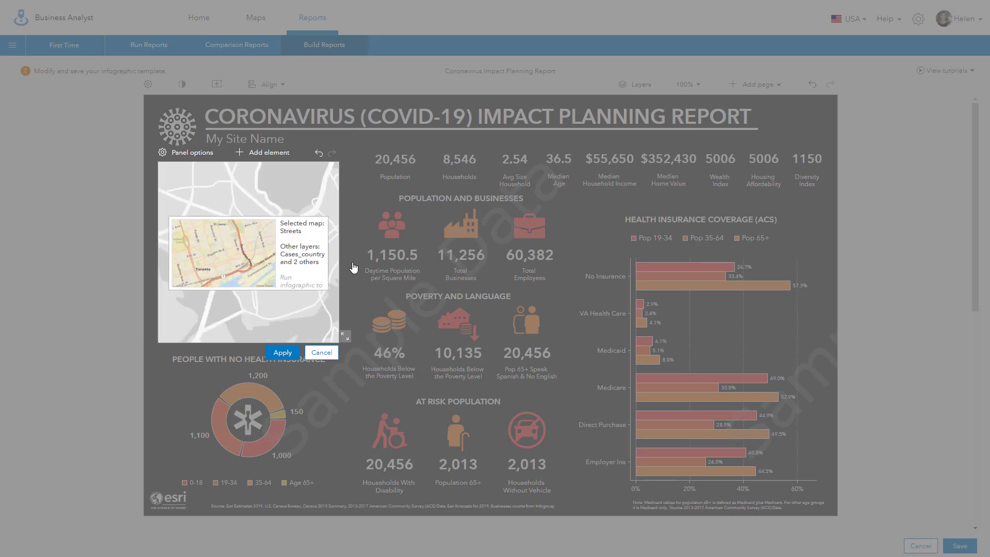
{"action": "left_click", "coordinate": [283, 353]}
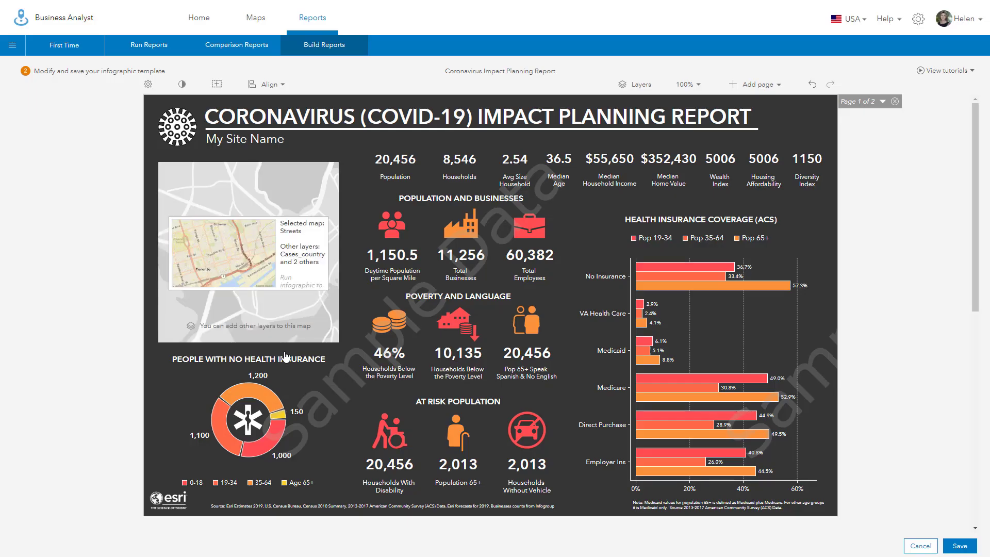
Step: Replace the stats panel with Nearby locations content sourced from the project's Deaths layer
{"action": "mouse_move", "coordinate": [542, 242]}
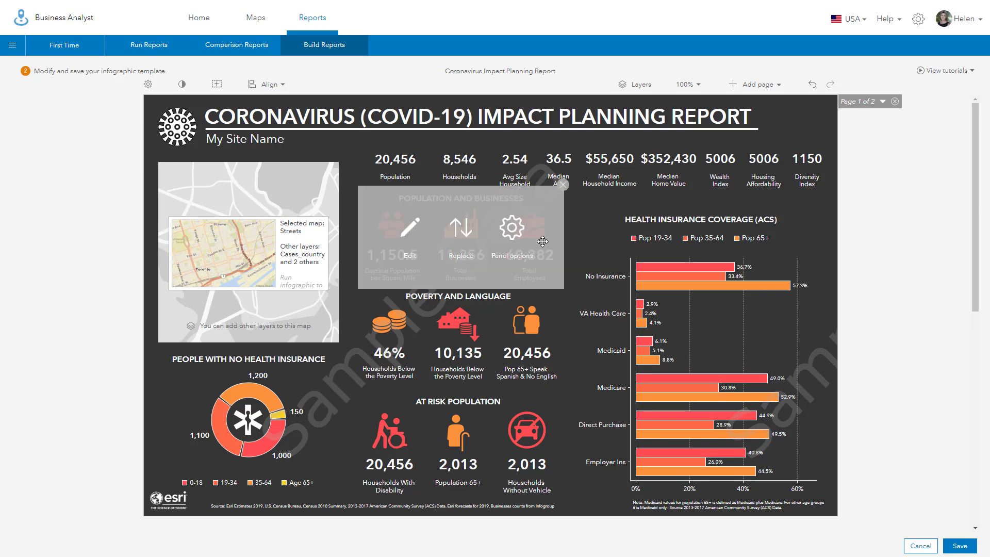
{"action": "mouse_move", "coordinate": [766, 174]}
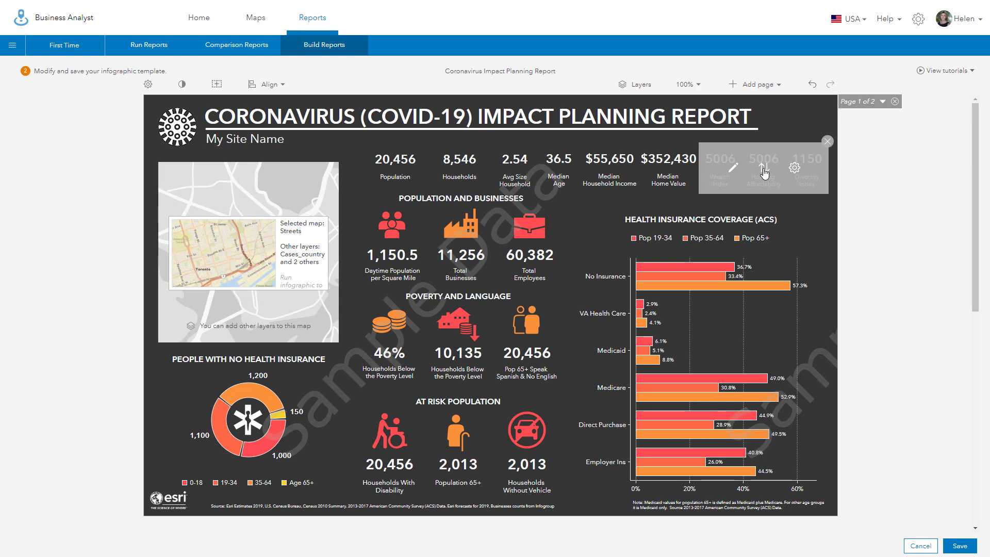
{"action": "left_click", "coordinate": [765, 173]}
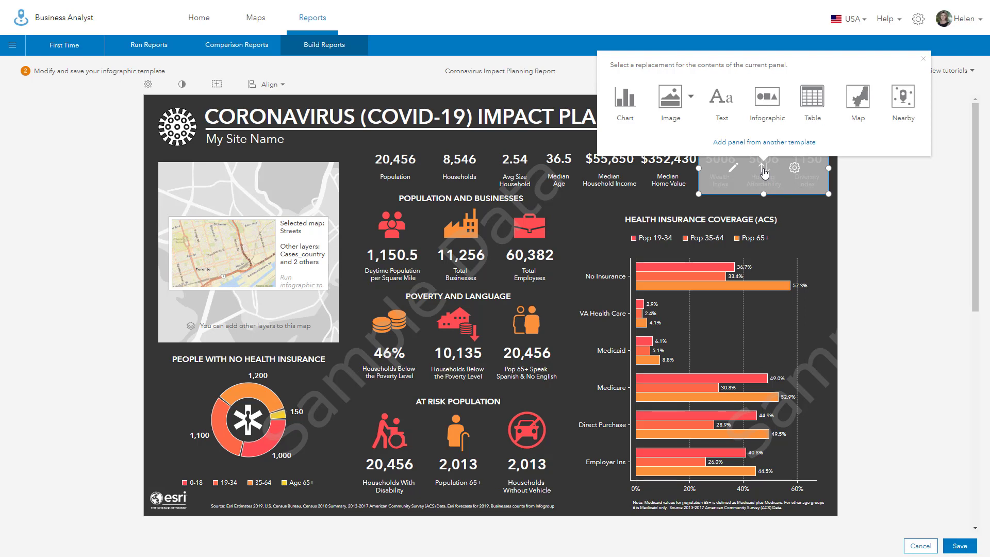
{"action": "left_click", "coordinate": [910, 105]}
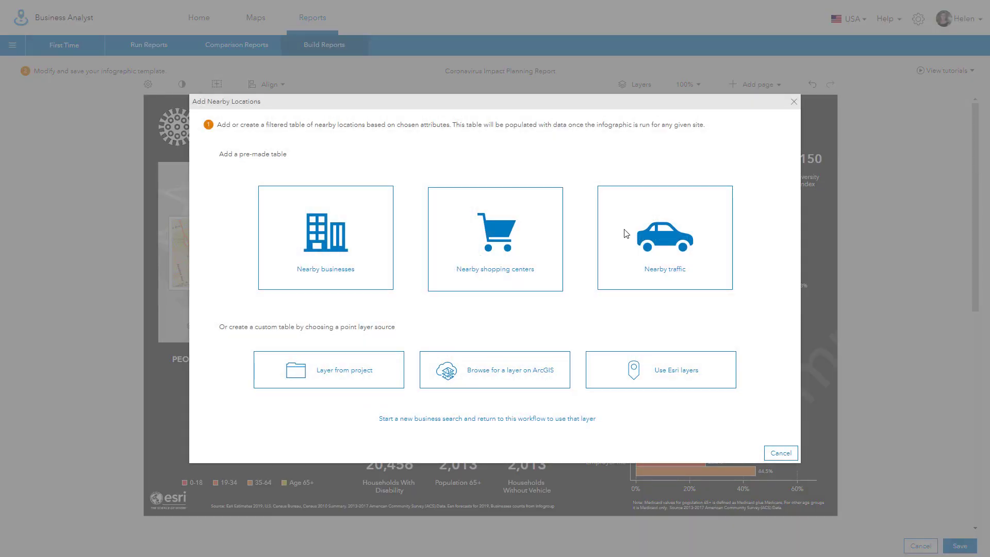
{"action": "left_click", "coordinate": [327, 375]}
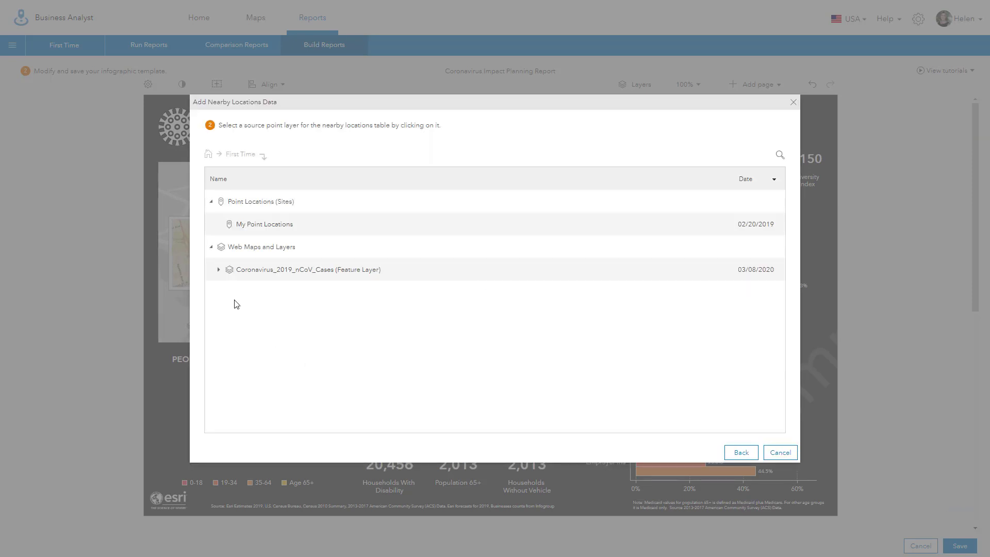
{"action": "left_click", "coordinate": [219, 270]}
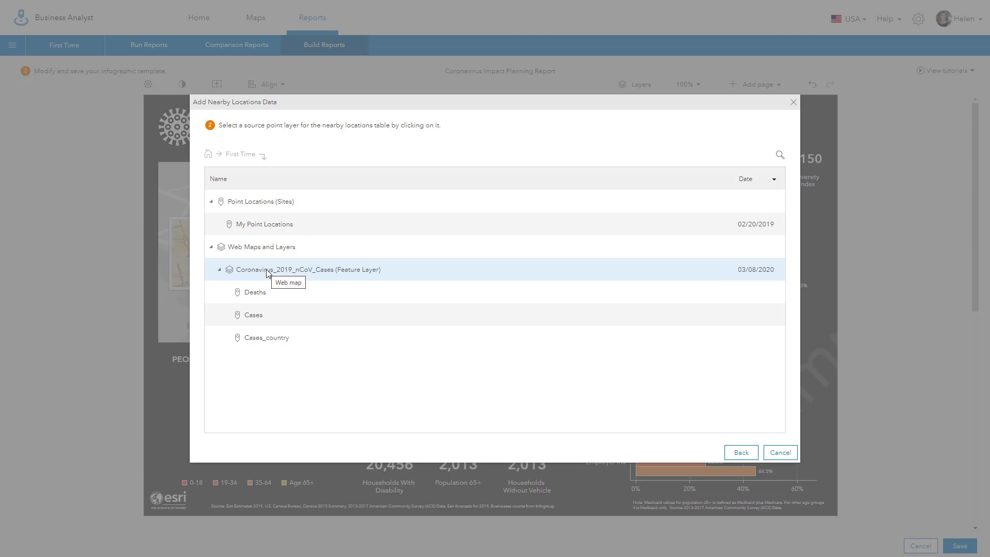
{"action": "left_click", "coordinate": [259, 298]}
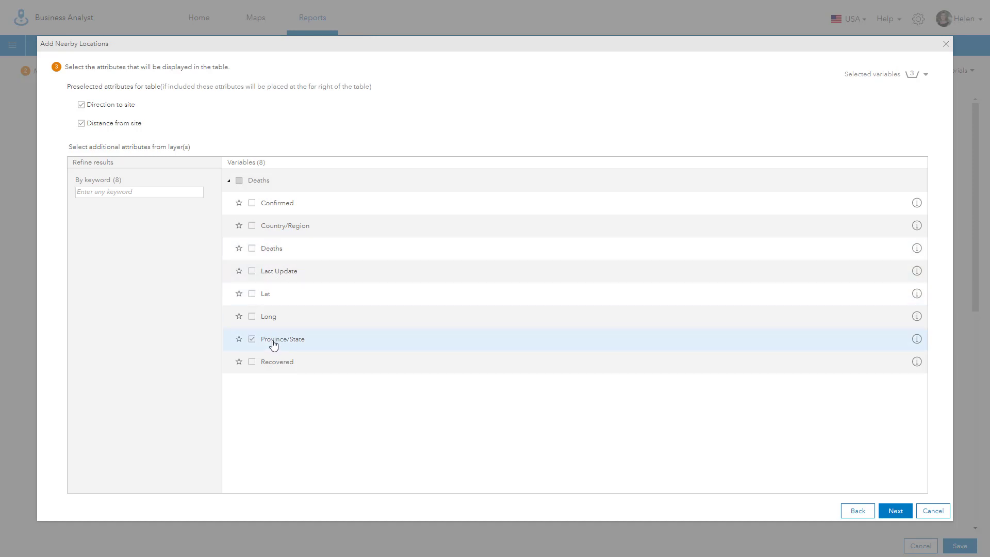
Step: Include the Deaths, Recovered and Confirmed attributes, skip filters, and show results as a summary infographic
{"action": "left_click", "coordinate": [252, 248]}
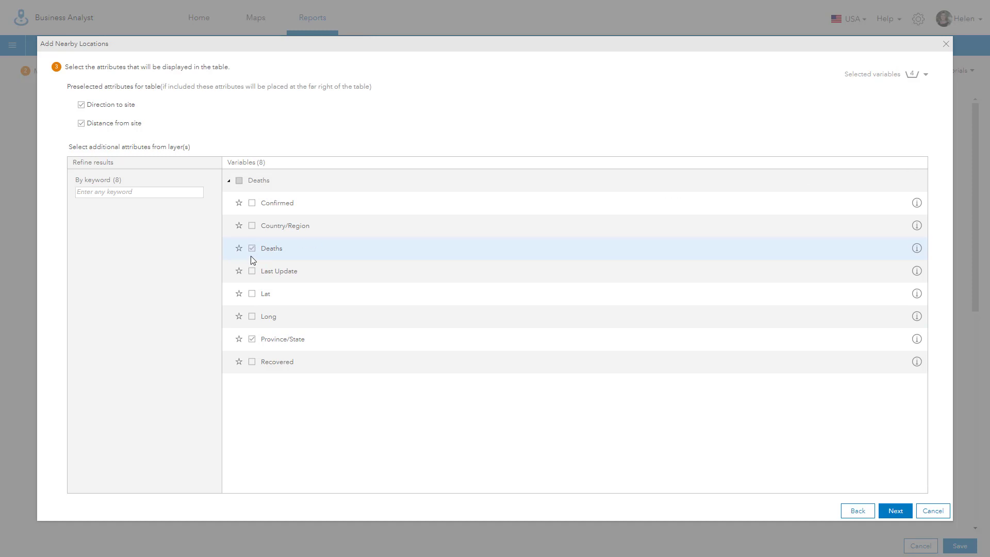
{"action": "left_click", "coordinate": [252, 362]}
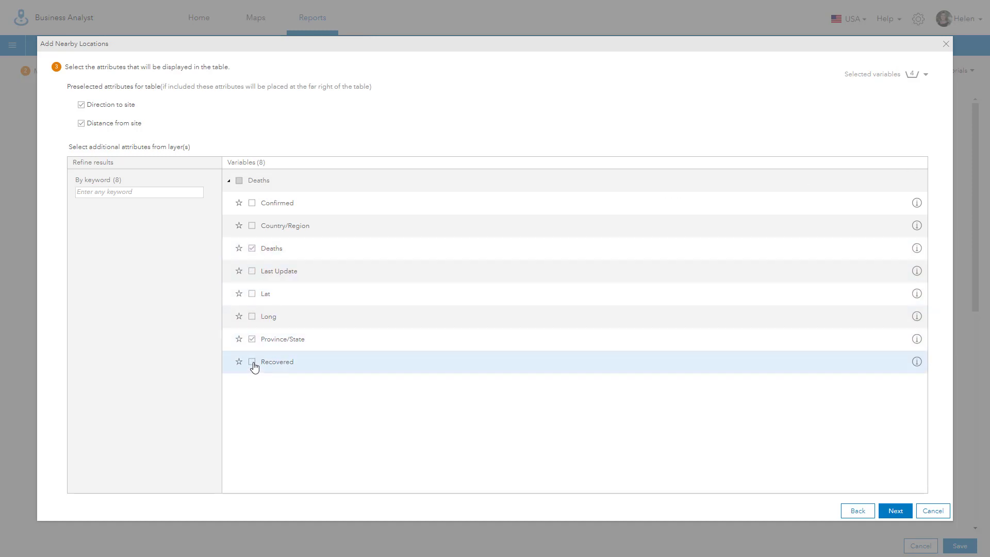
{"action": "left_click", "coordinate": [251, 204]}
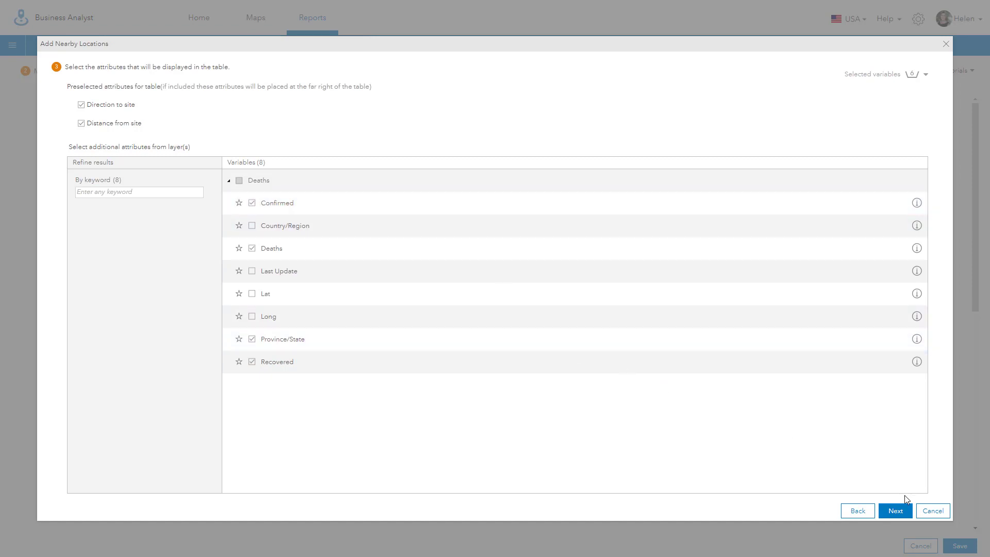
{"action": "left_click", "coordinate": [895, 513]}
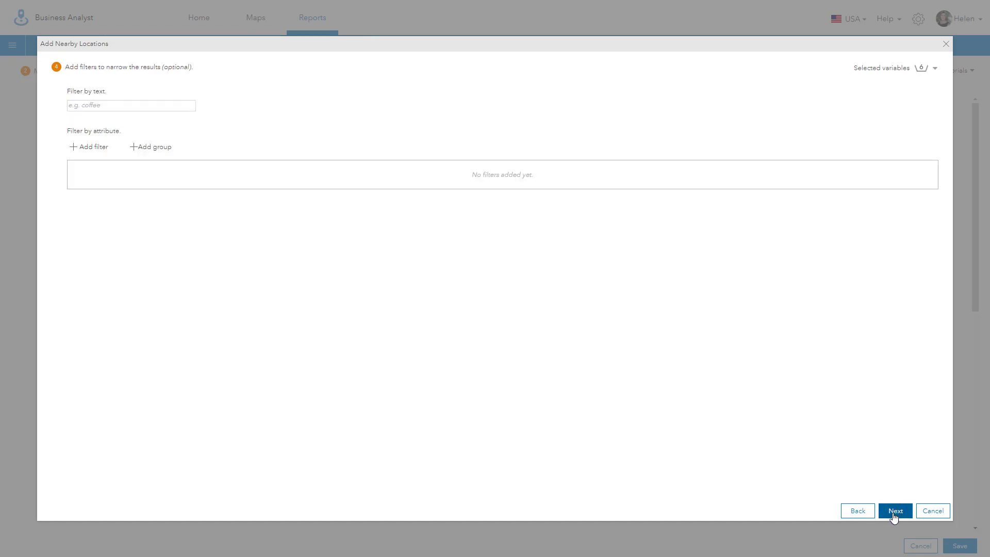
{"action": "left_click", "coordinate": [895, 513]}
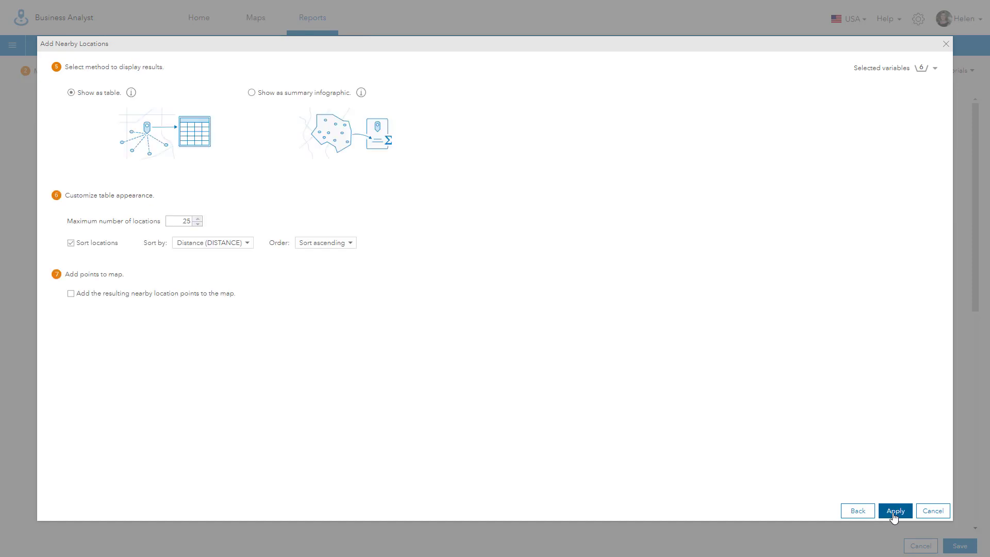
{"action": "left_click", "coordinate": [251, 94]}
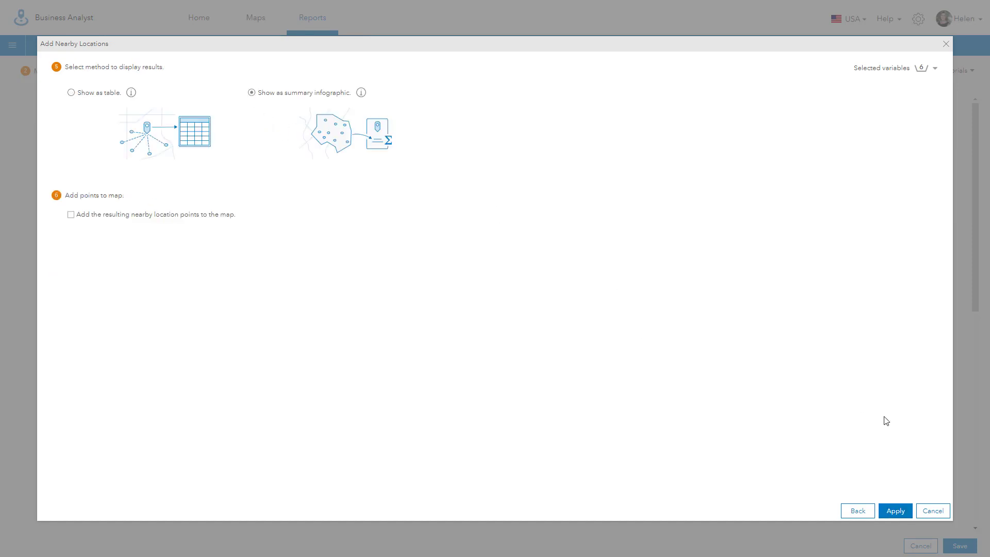
{"action": "left_click", "coordinate": [896, 511]}
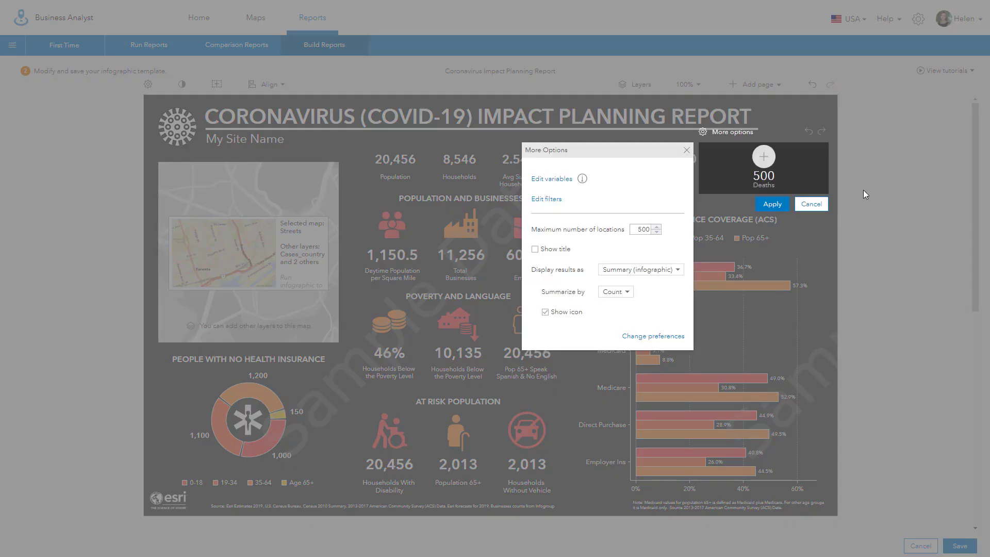
Step: Change the nearby widget's Summarize by setting from Count to Deaths
{"action": "mouse_move", "coordinate": [783, 176]}
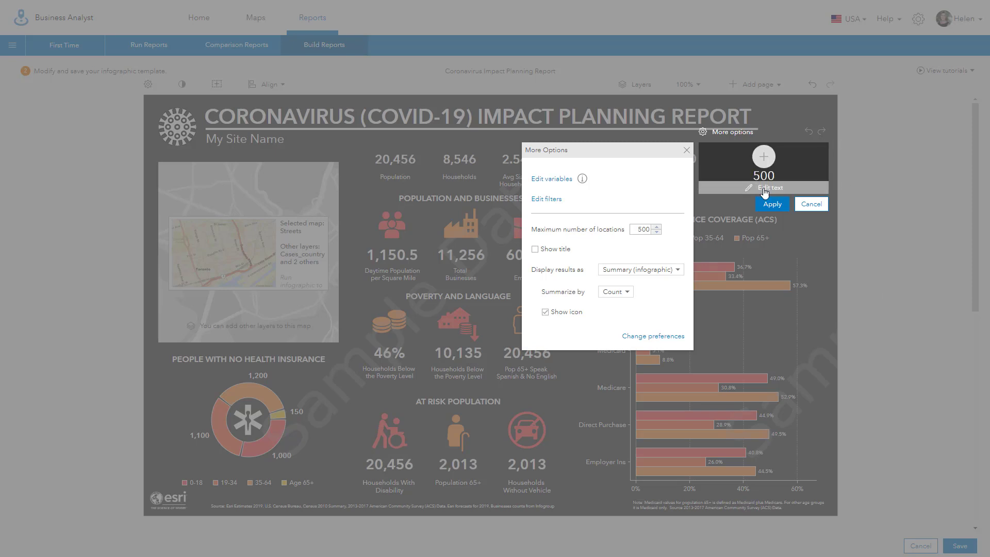
{"action": "left_click", "coordinate": [627, 293]}
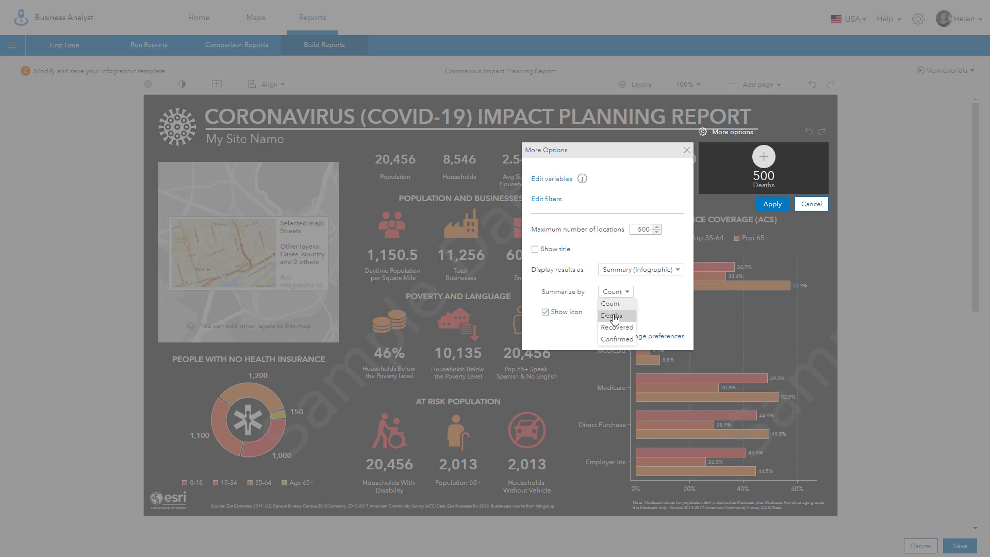
{"action": "left_click", "coordinate": [613, 315]}
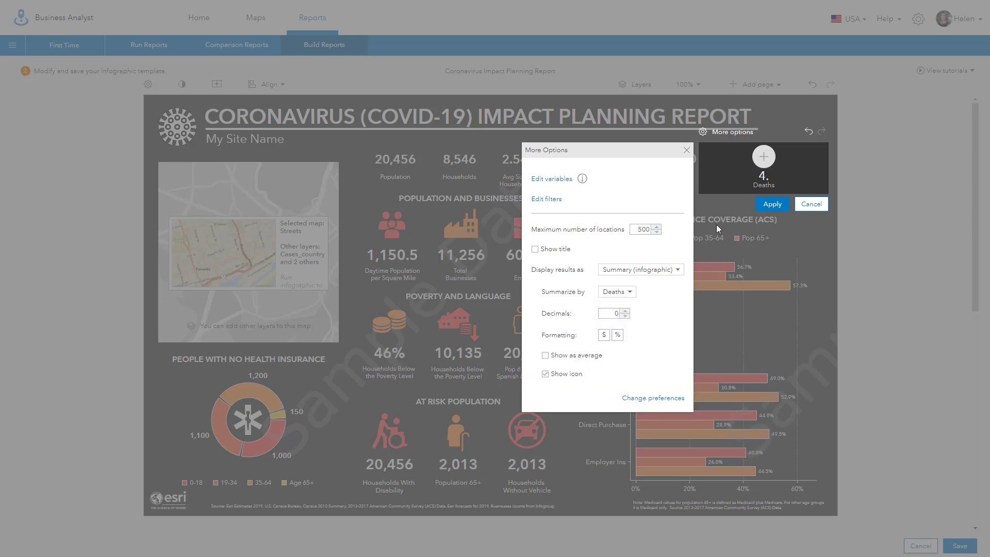
Step: Swap the widget's plus placeholder for the Medical 'Emergency medical service' icon
{"action": "left_click", "coordinate": [765, 158]}
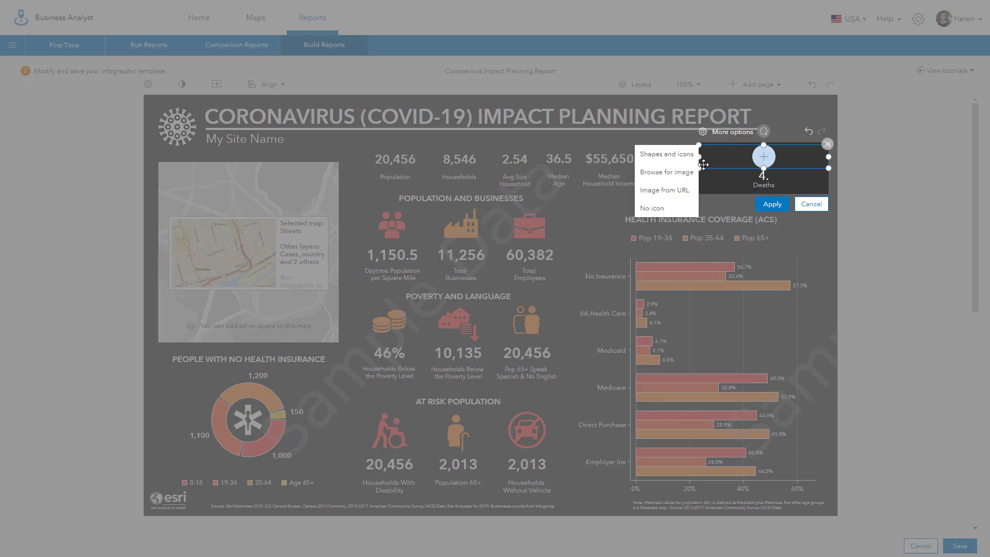
{"action": "left_click", "coordinate": [675, 155]}
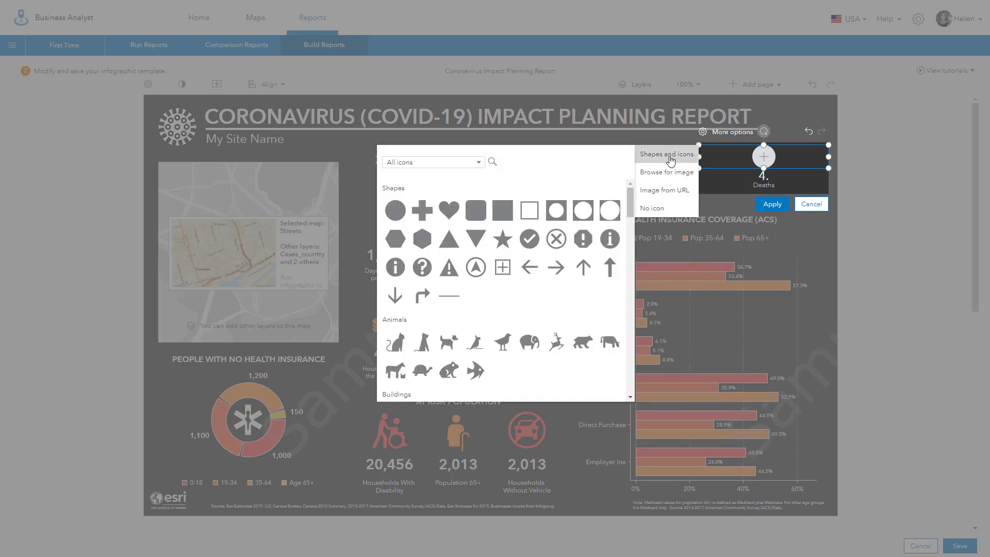
{"action": "left_click", "coordinate": [479, 163]}
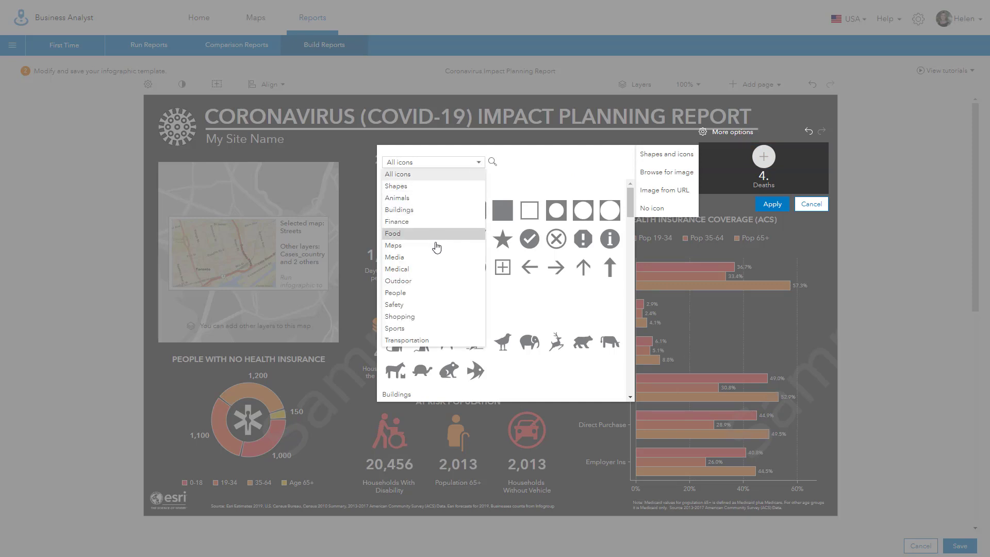
{"action": "left_click", "coordinate": [433, 269]}
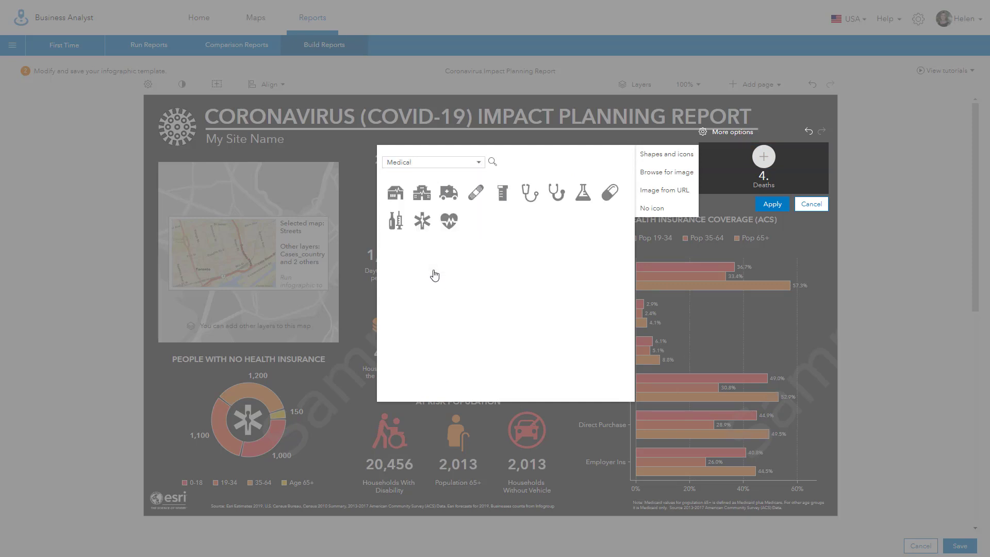
{"action": "left_click", "coordinate": [423, 222]}
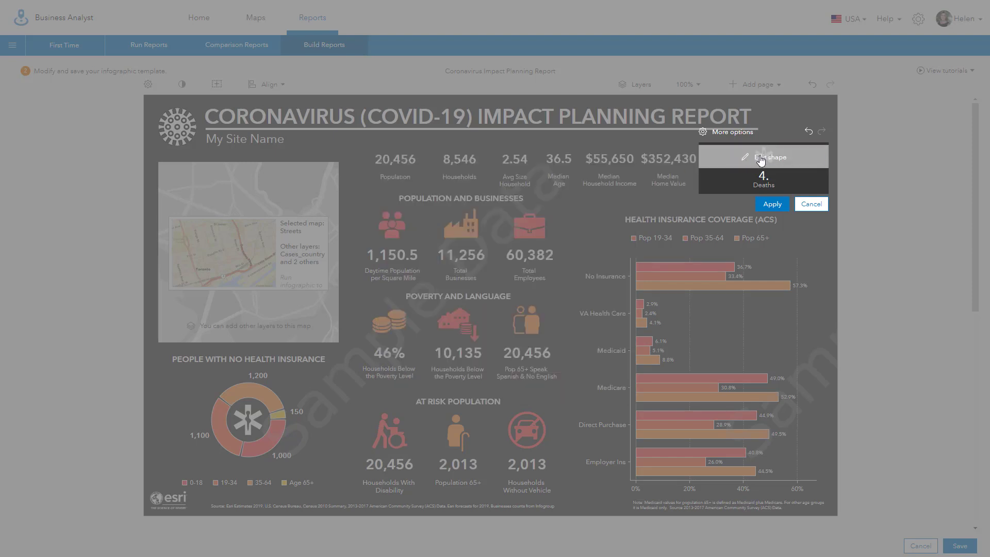
Step: Give the emergency medical service icon a red #ca3142 fill
{"action": "left_click", "coordinate": [760, 160]}
{"action": "left_click", "coordinate": [600, 190]}
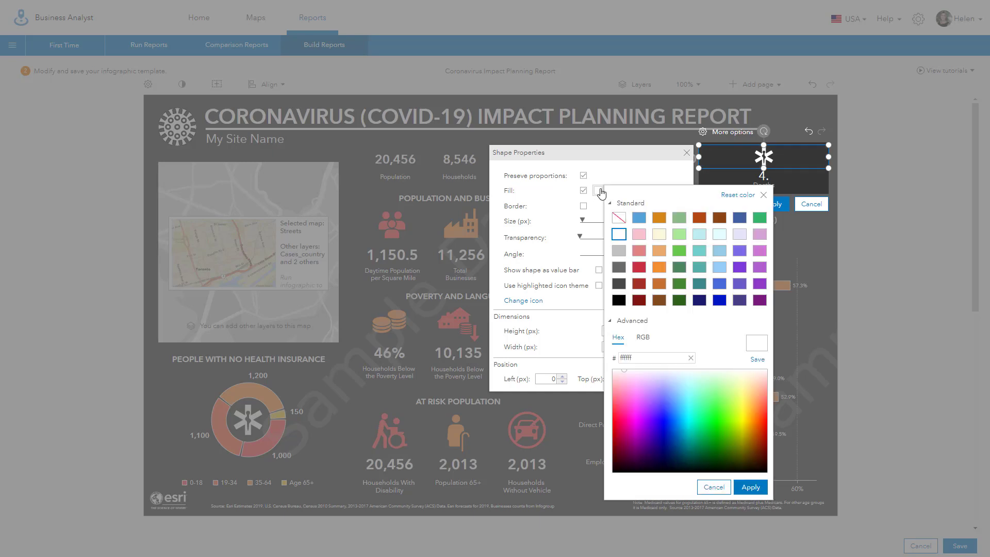
{"action": "left_click", "coordinate": [641, 271]}
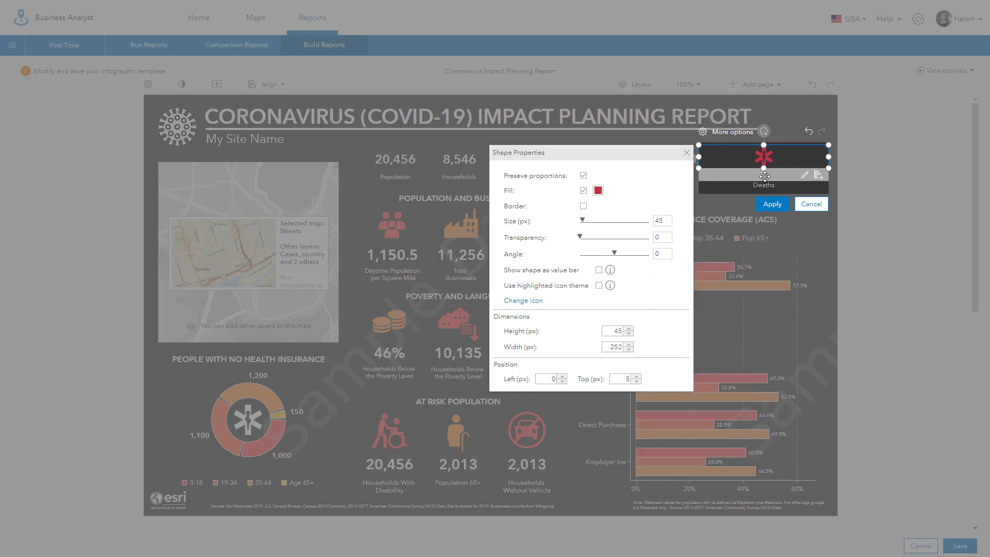
{"action": "left_click", "coordinate": [806, 175]}
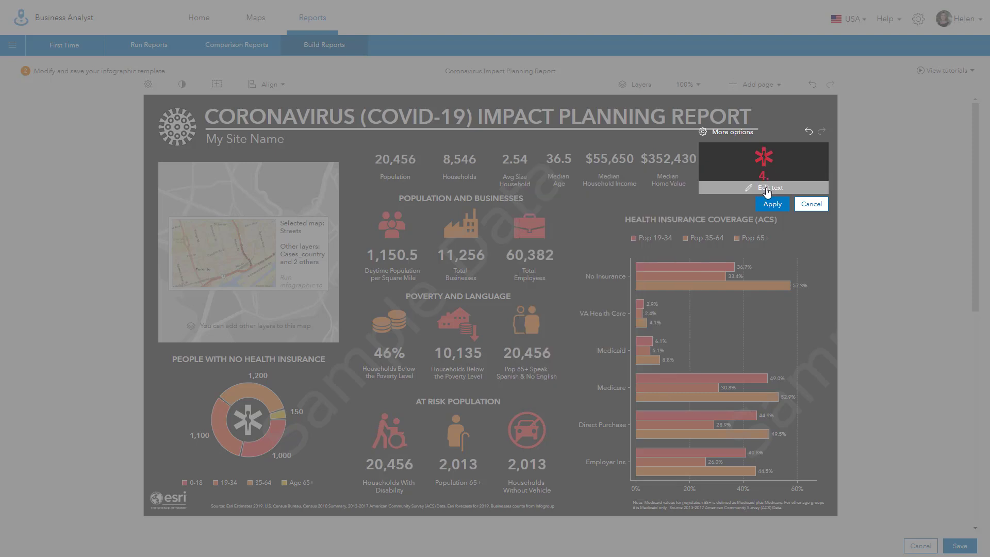
Step: Centre the Deaths label vertically, make its text white, and apply the changes
{"action": "left_click", "coordinate": [767, 189]}
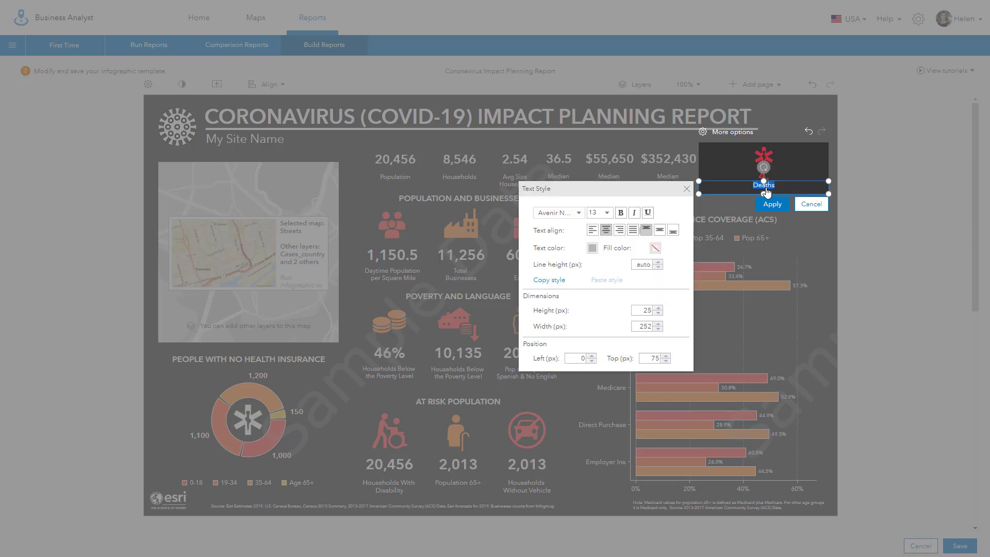
{"action": "left_click", "coordinate": [662, 233]}
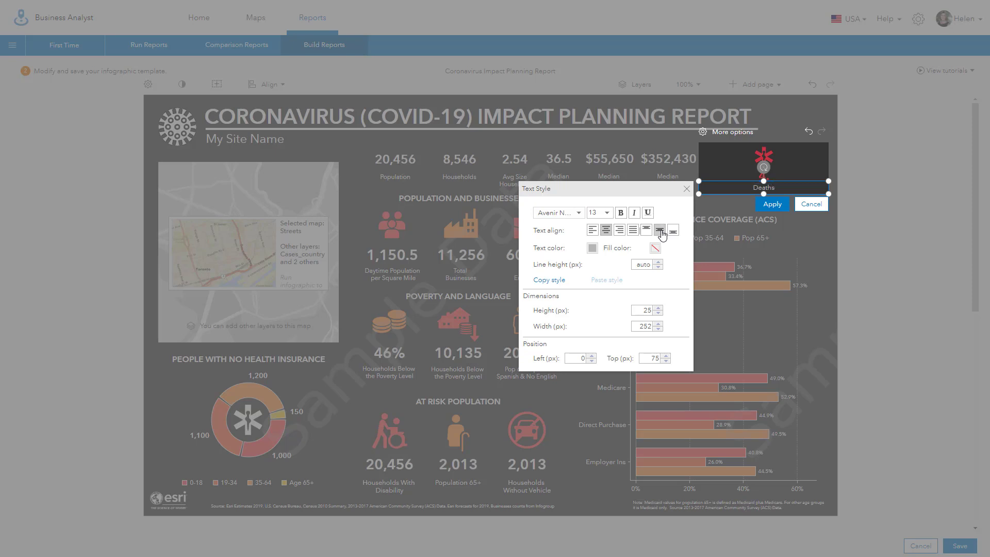
{"action": "left_click", "coordinate": [592, 248]}
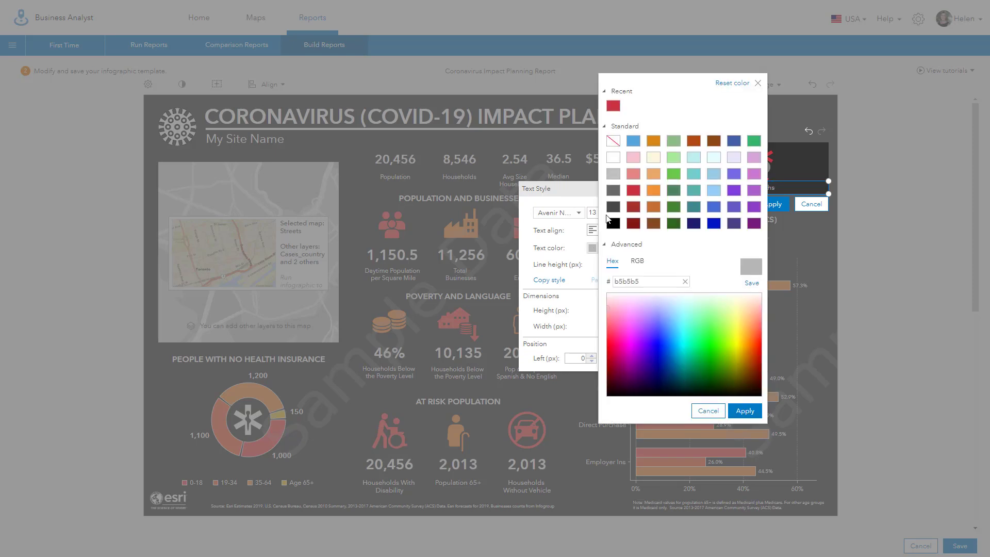
{"action": "left_click", "coordinate": [613, 157]}
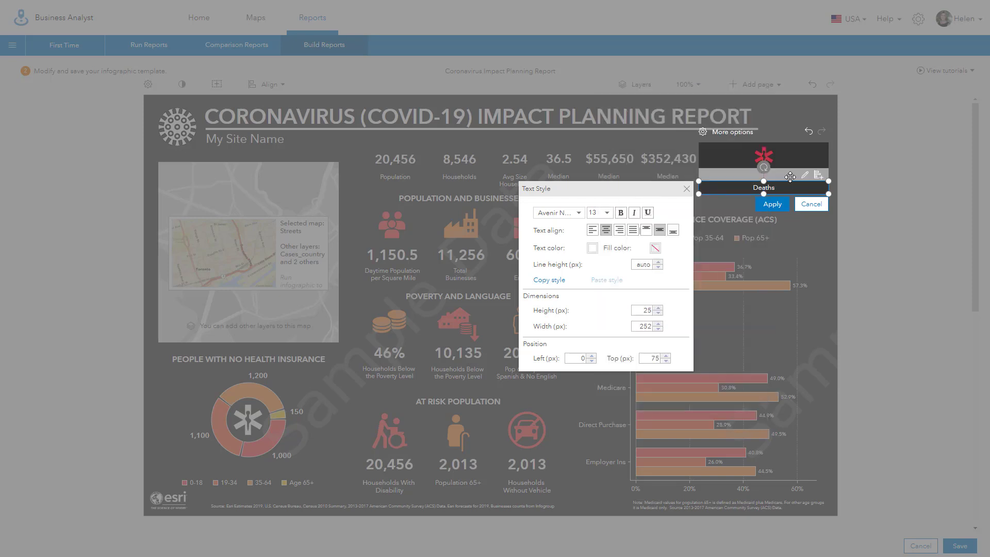
{"action": "left_click", "coordinate": [776, 205]}
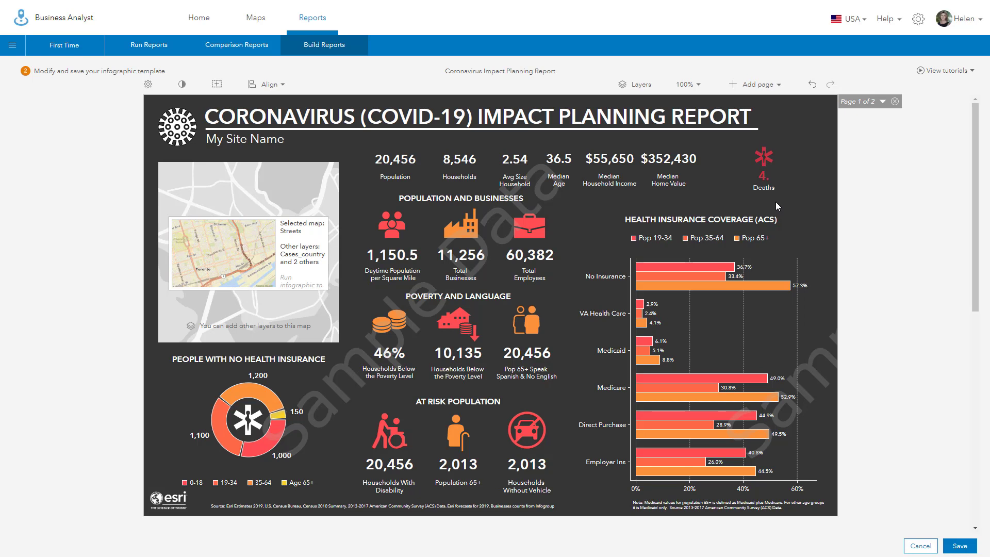
Step: In the Deaths panel's options, change its width from 252 to 100 px
{"action": "mouse_move", "coordinate": [774, 178]}
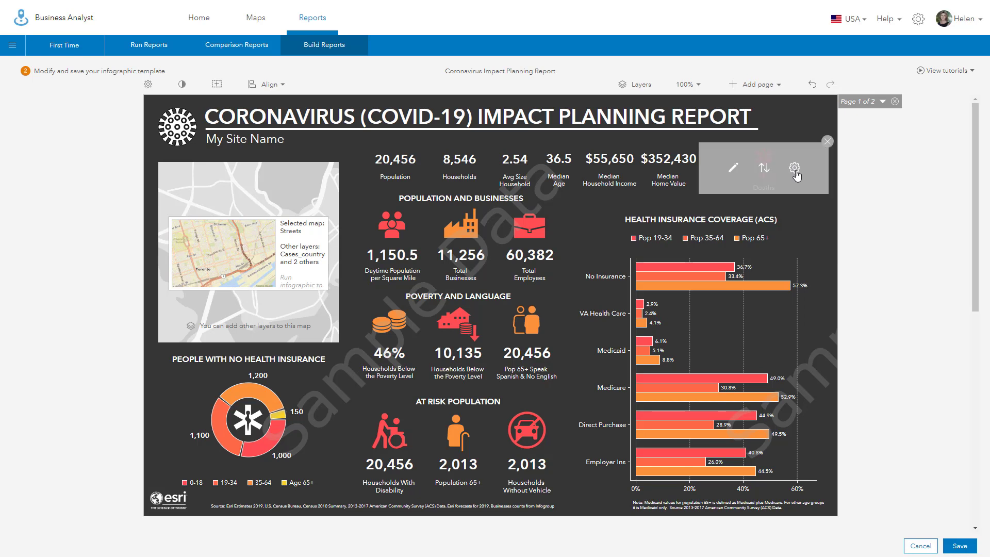
{"action": "left_click", "coordinate": [795, 171]}
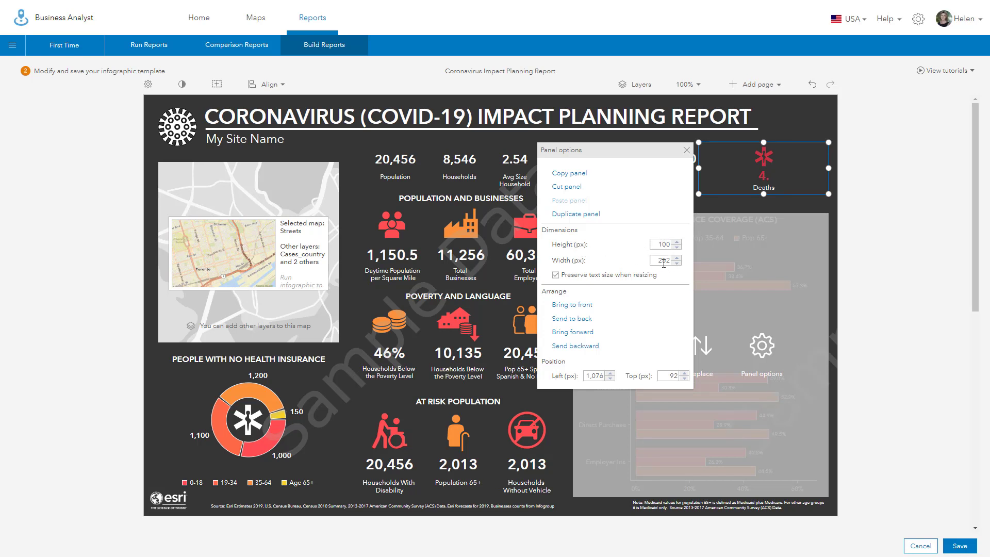
{"action": "left_click_drag", "start_coordinate": [656, 261], "coordinate": [670, 260]}
{"action": "type", "text": "100"}
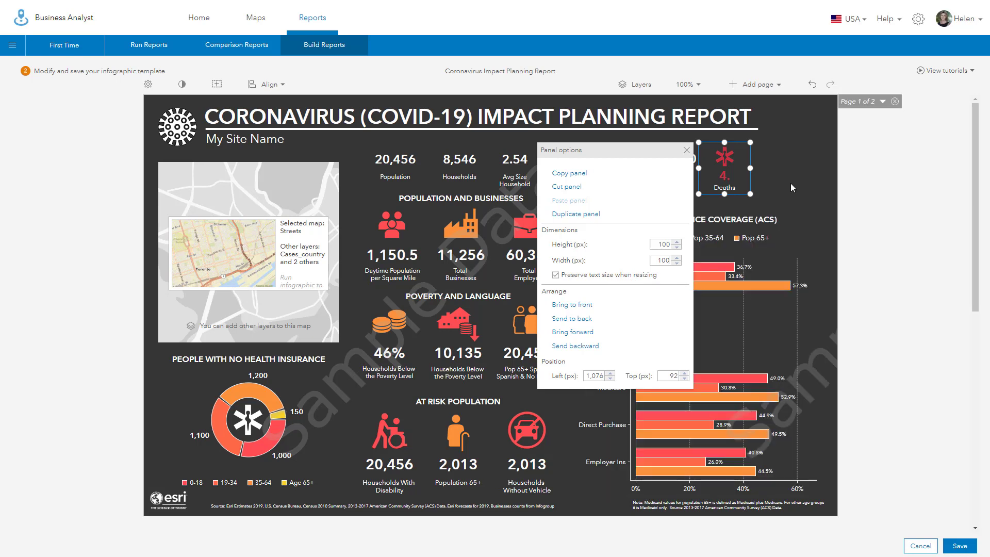
{"action": "left_click_drag", "start_coordinate": [791, 184], "coordinate": [905, 454]}
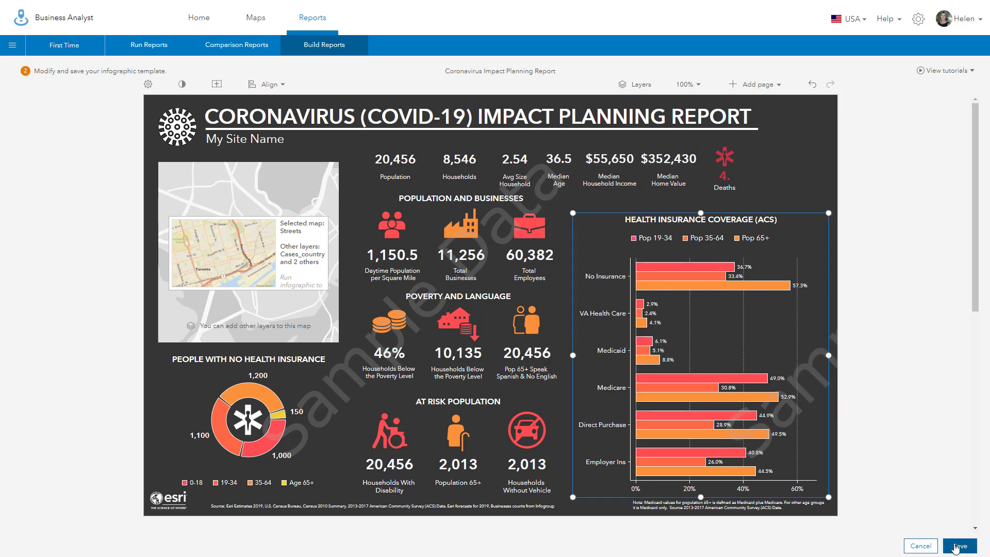
Step: Save the template under its current title, replacing the old version, and set it as the default infographic
{"action": "left_click", "coordinate": [956, 547]}
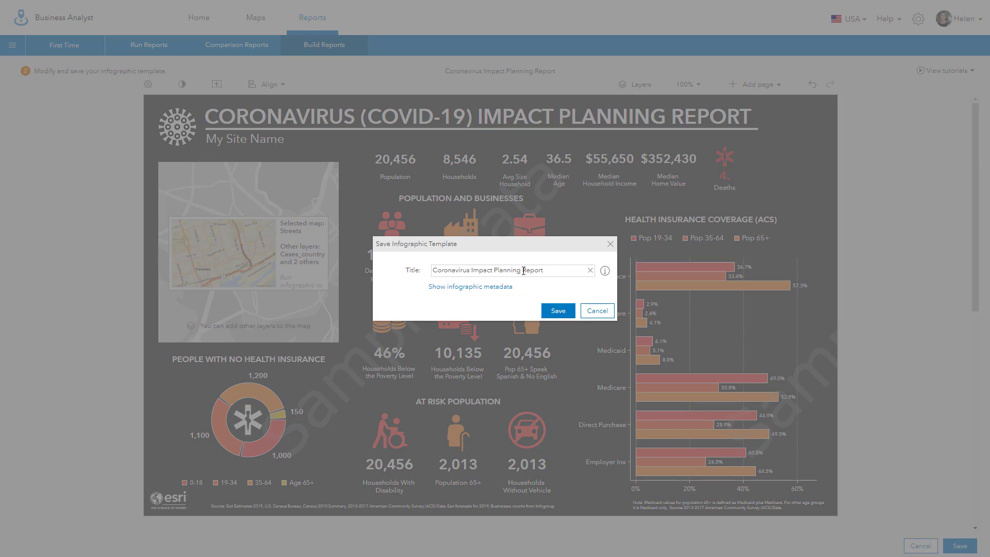
{"action": "left_click", "coordinate": [558, 312]}
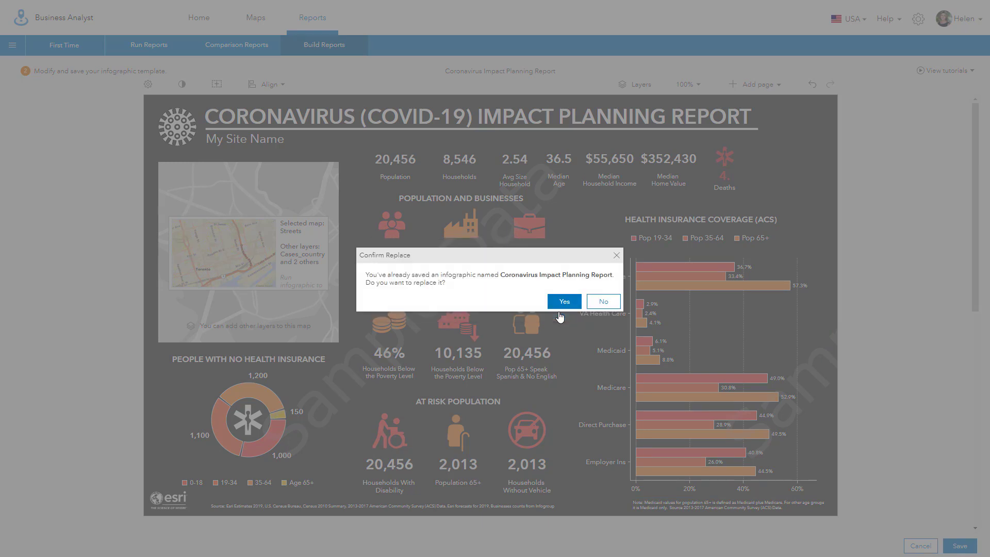
{"action": "left_click", "coordinate": [566, 303]}
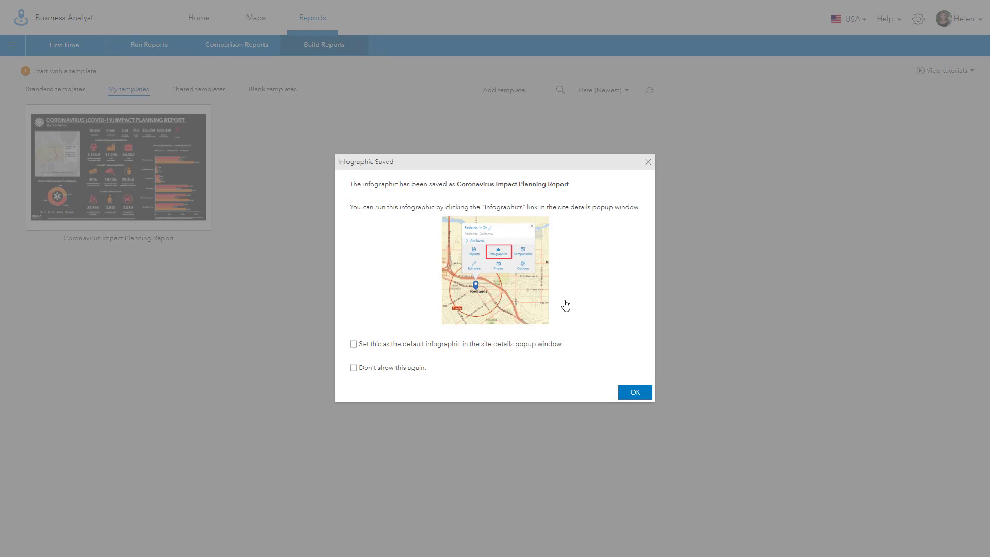
{"action": "left_click", "coordinate": [353, 344]}
{"action": "left_click", "coordinate": [633, 394]}
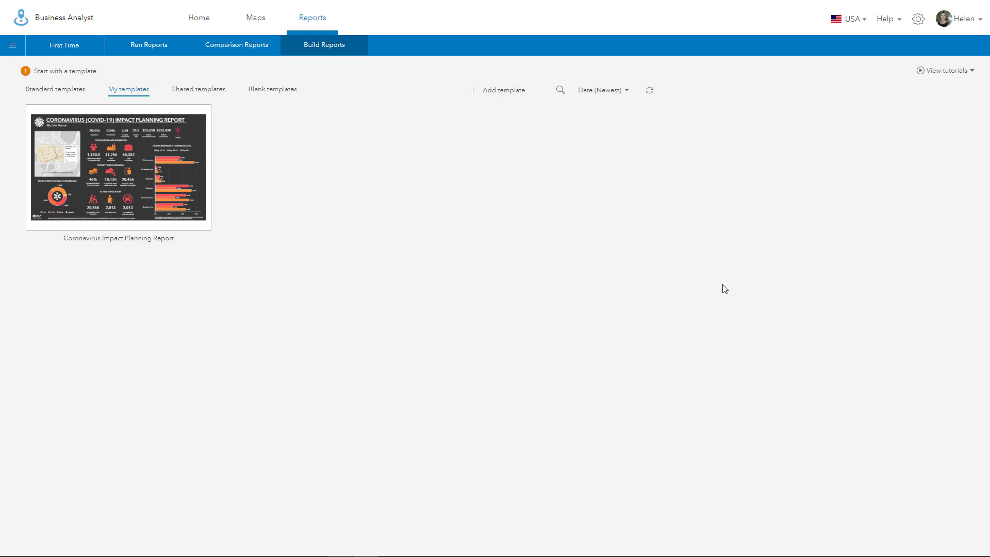
Step: On the map, clear all of the coronavirus layers
{"action": "left_click", "coordinate": [257, 21]}
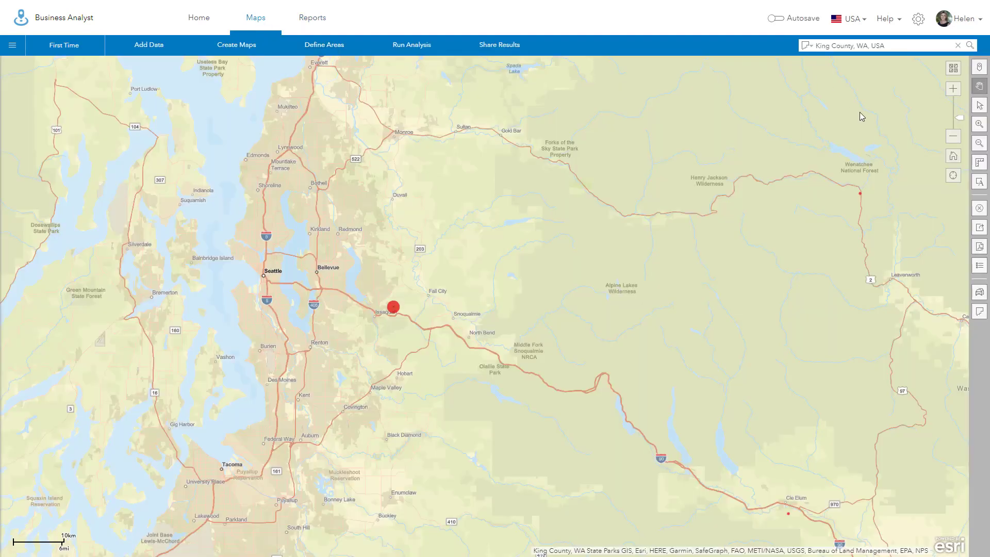
{"action": "left_click", "coordinate": [981, 210]}
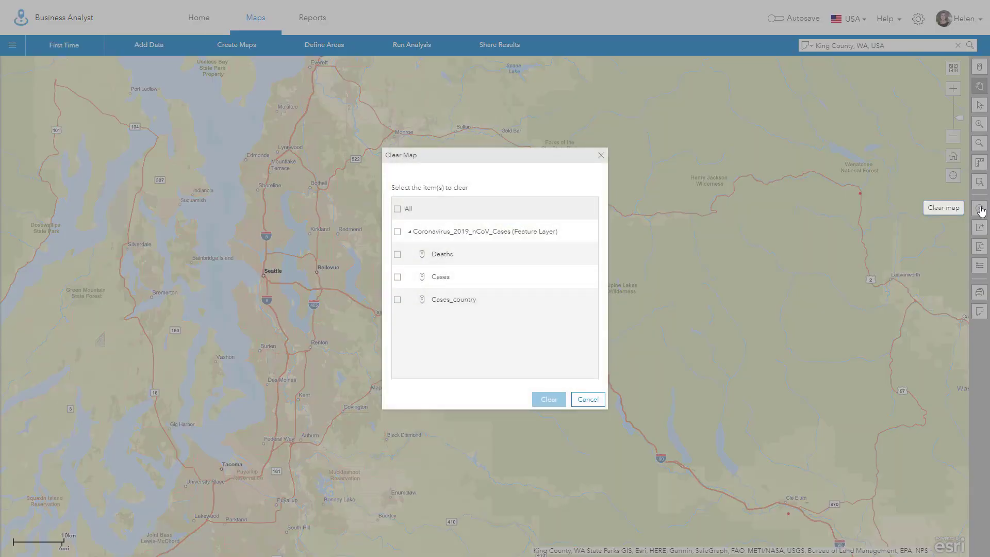
{"action": "left_click", "coordinate": [398, 210]}
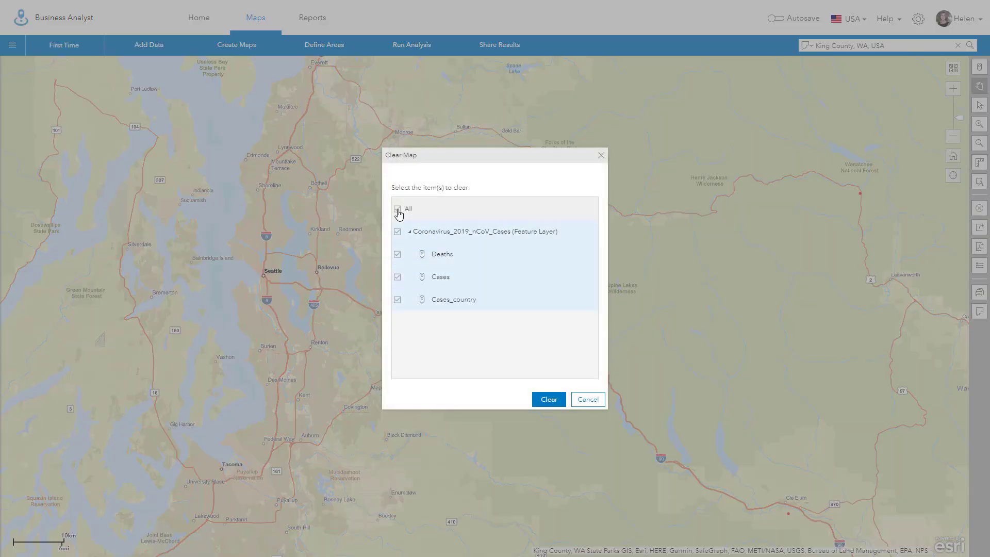
{"action": "left_click", "coordinate": [546, 400]}
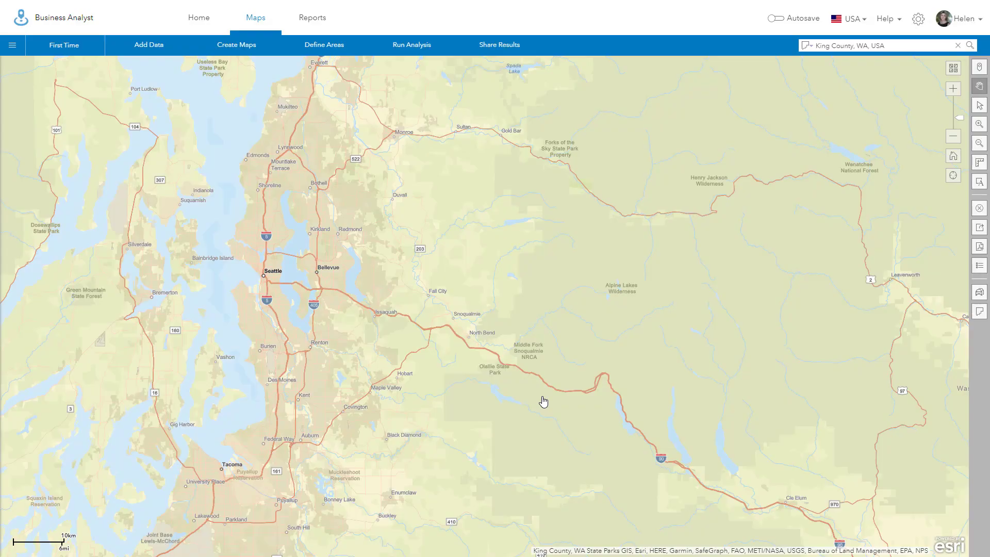
Step: Add King County, WA, USA to the map as a boundary from the search box
{"action": "left_click", "coordinate": [811, 47]}
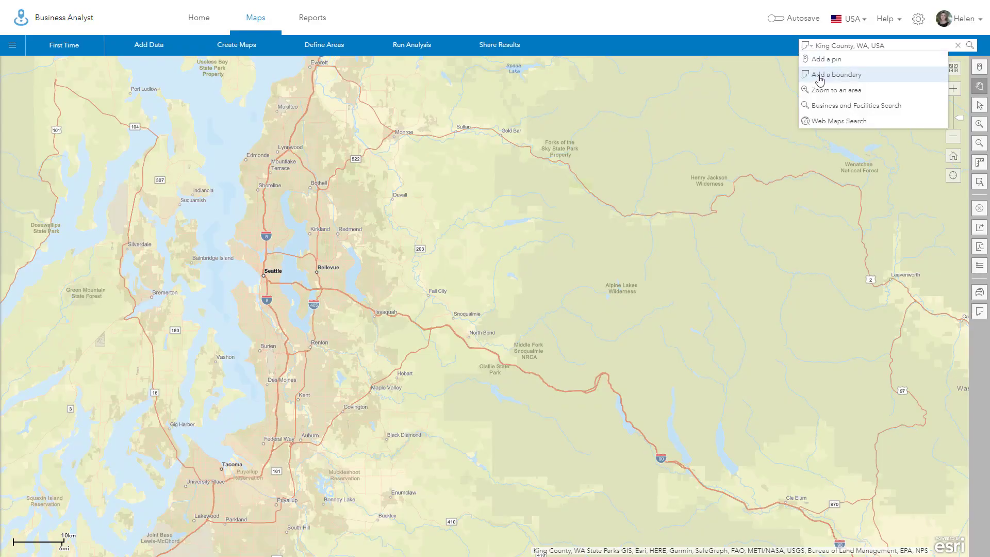
{"action": "left_click", "coordinate": [899, 46]}
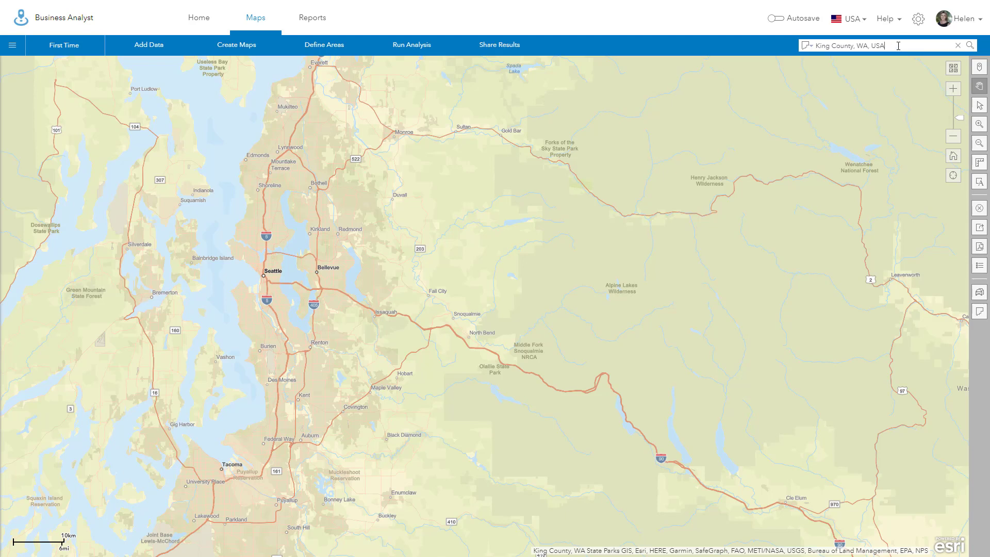
{"action": "key", "text": "Return"}
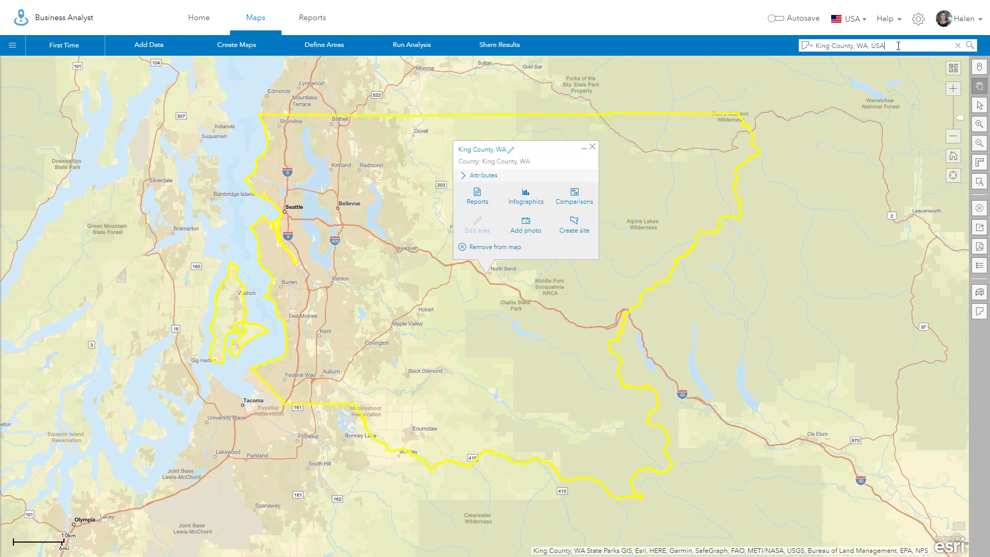
Step: Run the infographic for King County and review the detailed Deaths figures (17 deaths)
{"action": "left_click", "coordinate": [525, 200]}
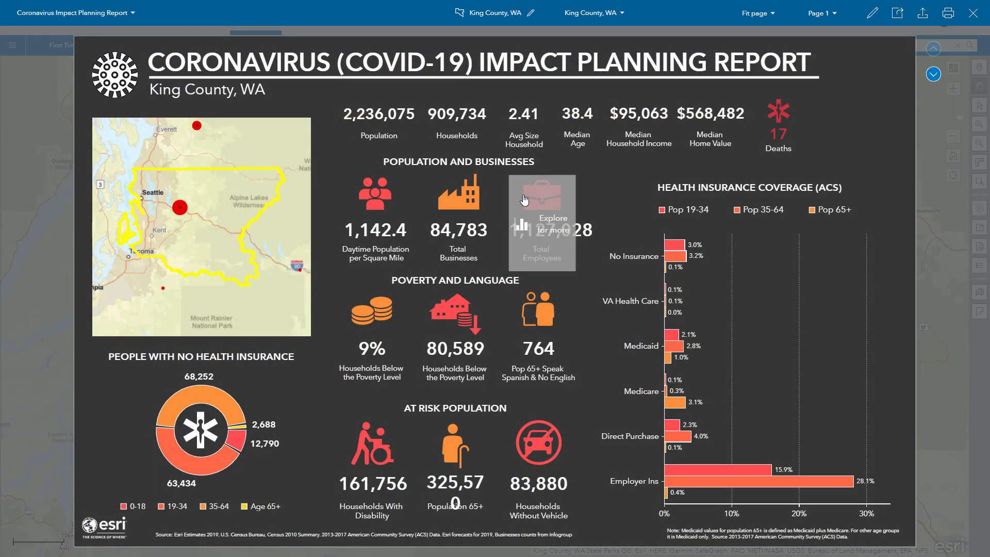
{"action": "mouse_move", "coordinate": [792, 141]}
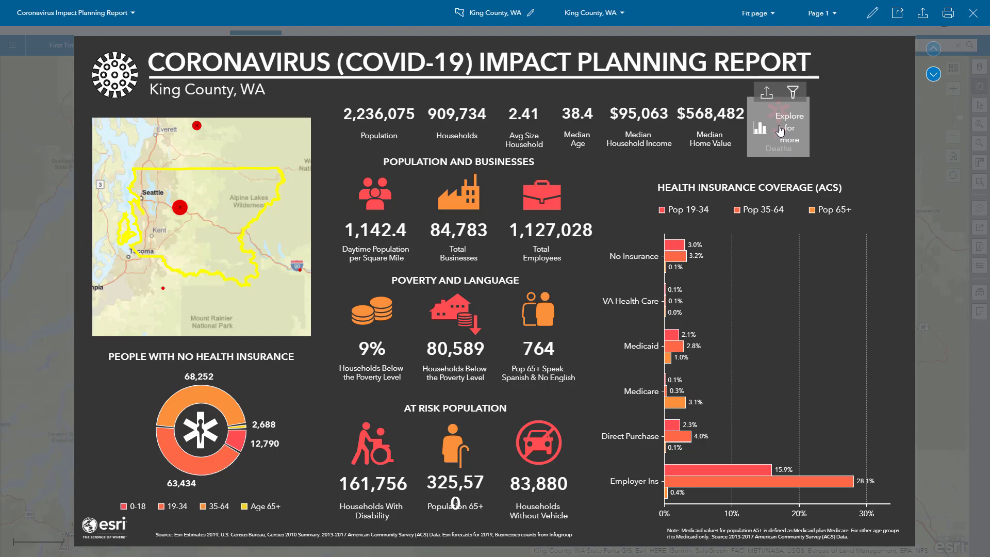
{"action": "left_click", "coordinate": [783, 129]}
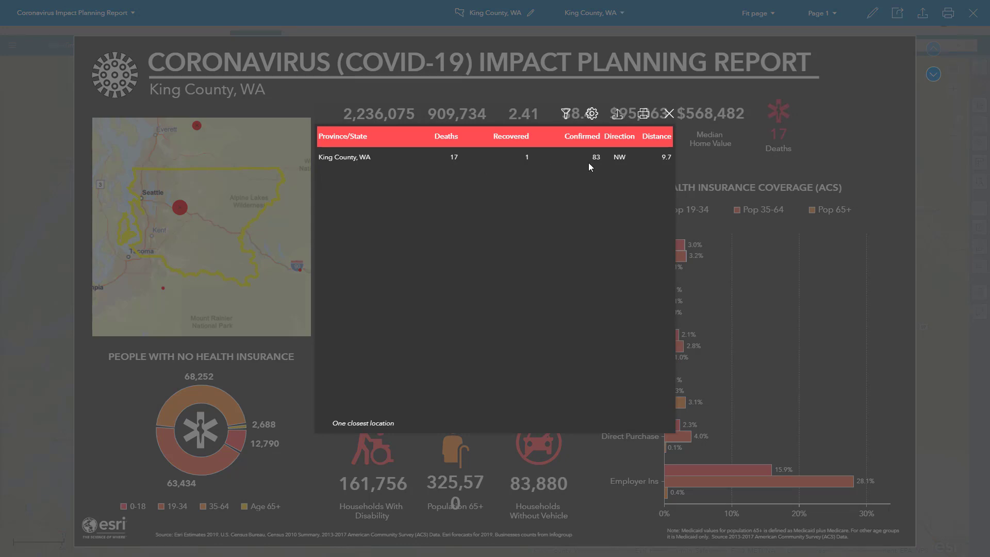
{"action": "left_click", "coordinate": [669, 114]}
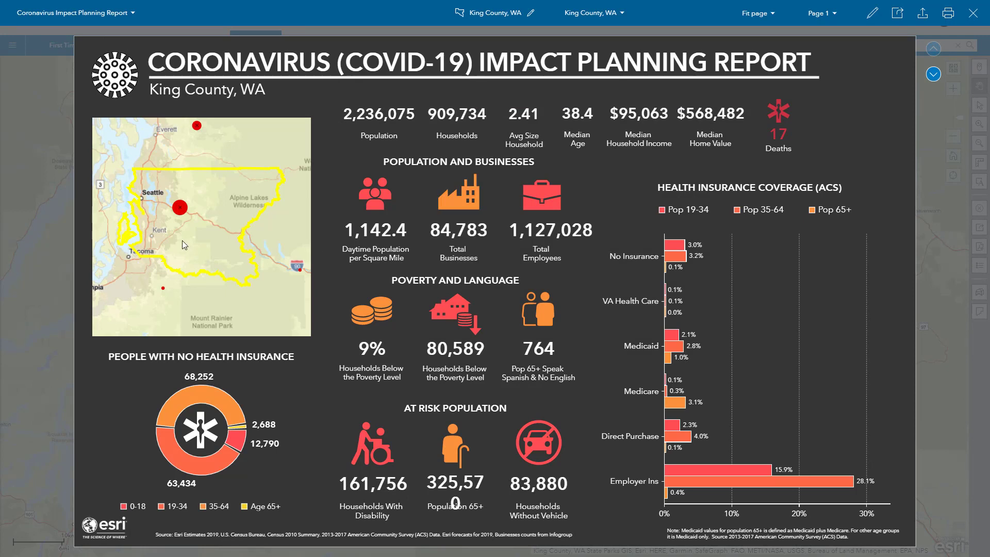
Step: Inspect the case details for King County's map point, then reopen the infographic editor
{"action": "left_click", "coordinate": [179, 211]}
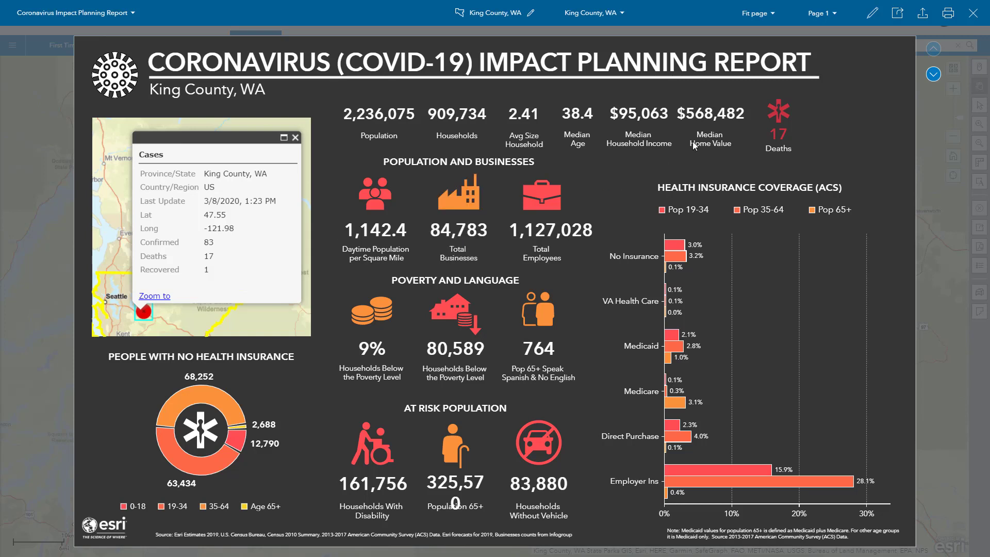
{"action": "mouse_move", "coordinate": [808, 138]}
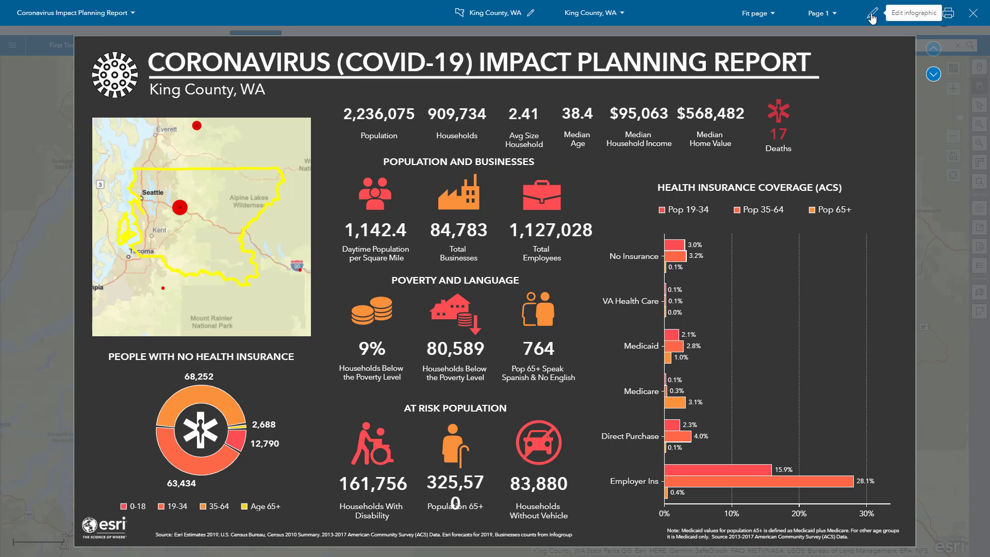
{"action": "left_click", "coordinate": [872, 17]}
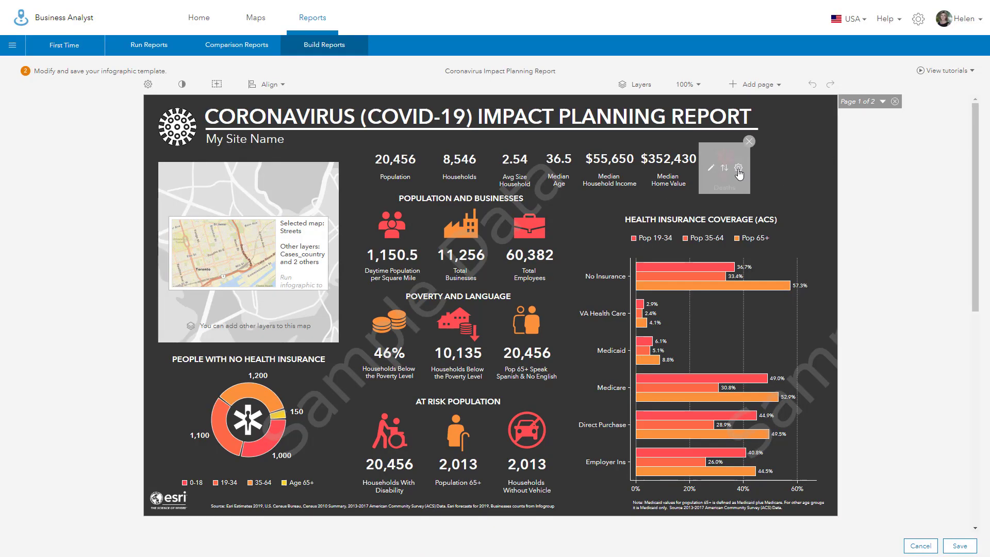
Step: Duplicate the Deaths panel and place the copy to its right
{"action": "mouse_move", "coordinate": [738, 171]}
{"action": "left_click", "coordinate": [739, 169]}
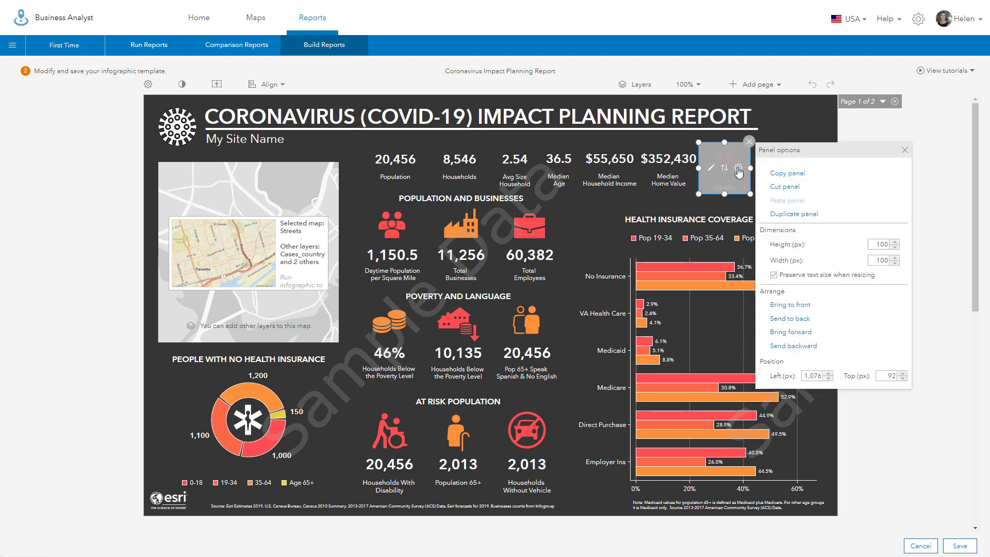
{"action": "left_click", "coordinate": [790, 214]}
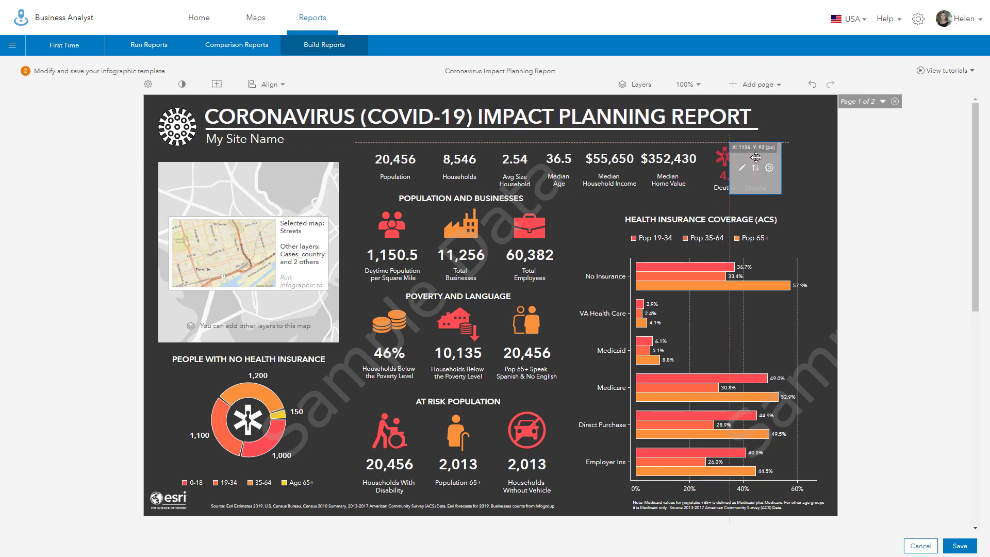
{"action": "left_click_drag", "start_coordinate": [756, 157], "coordinate": [765, 157]}
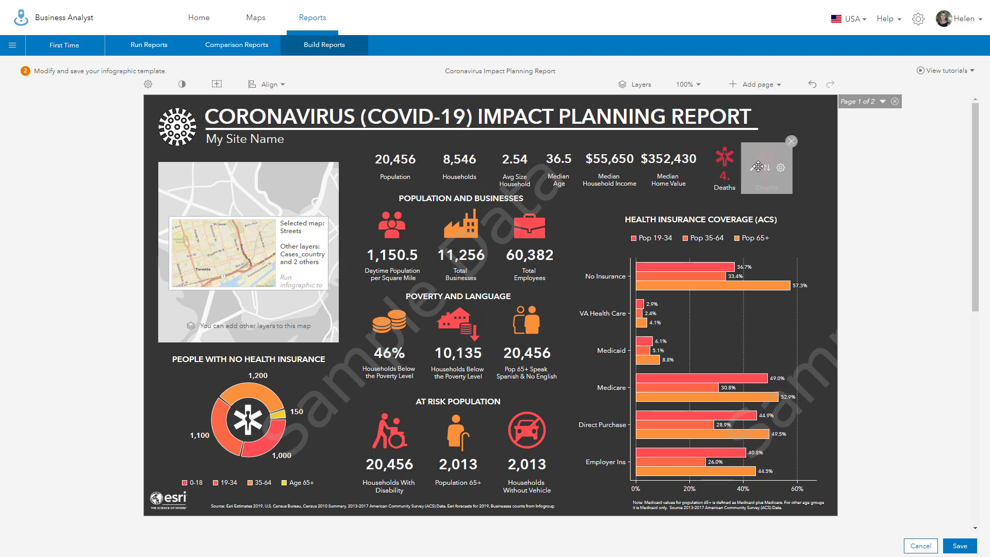
Step: Summarize the copy by Recovered, relabel it 'Recovered', and make its icon orange
{"action": "left_click", "coordinate": [754, 168]}
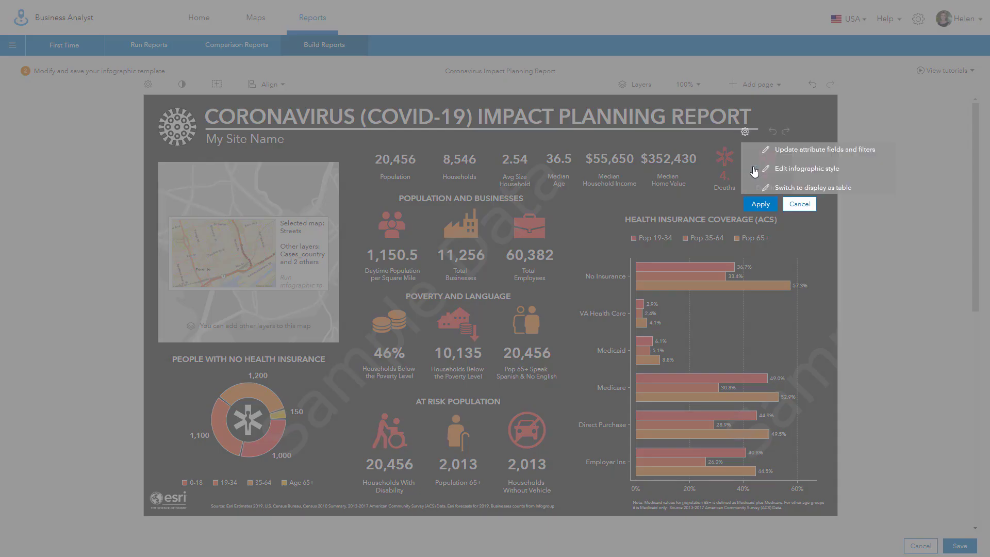
{"action": "left_click", "coordinate": [787, 171]}
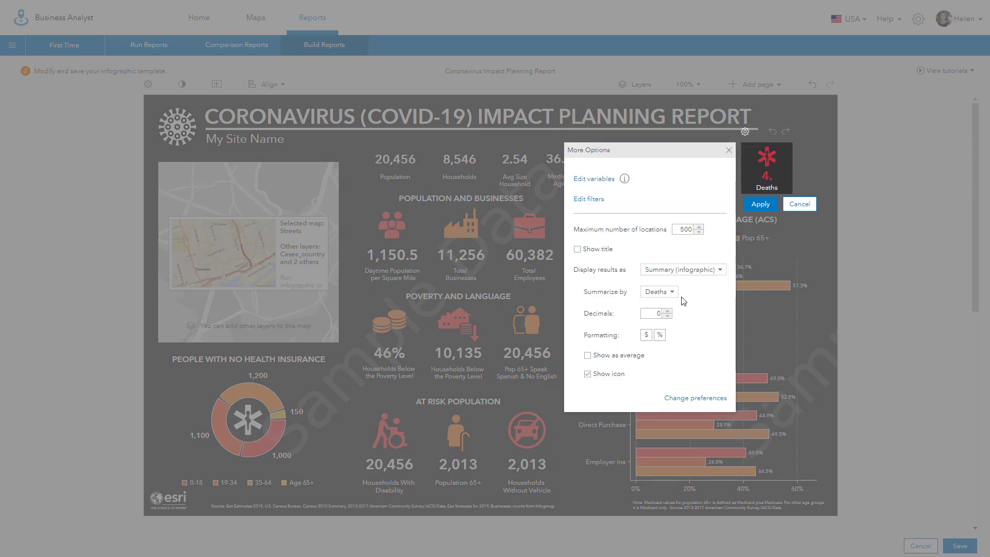
{"action": "left_click", "coordinate": [671, 293]}
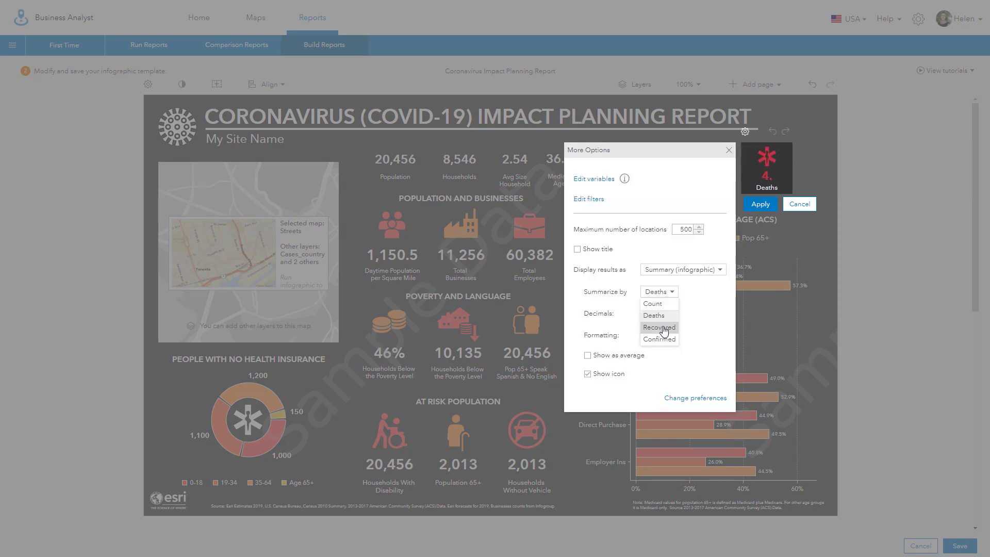
{"action": "left_click", "coordinate": [665, 328]}
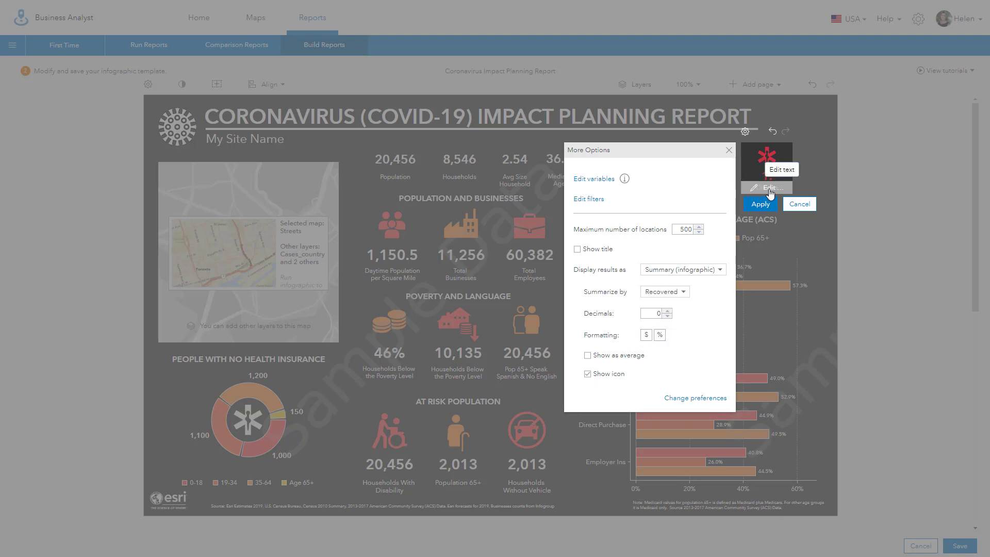
{"action": "left_click", "coordinate": [769, 189]}
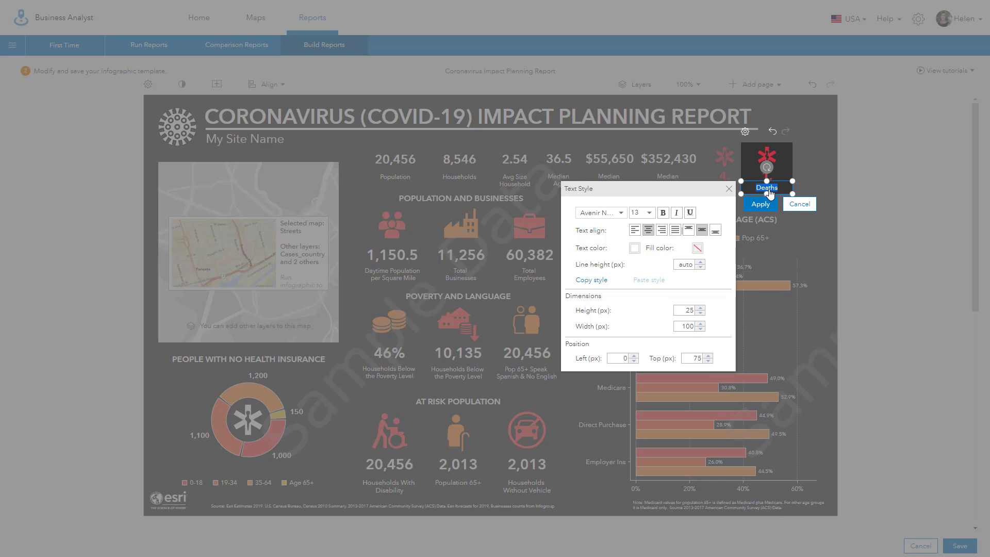
{"action": "type", "text": "Recovered"}
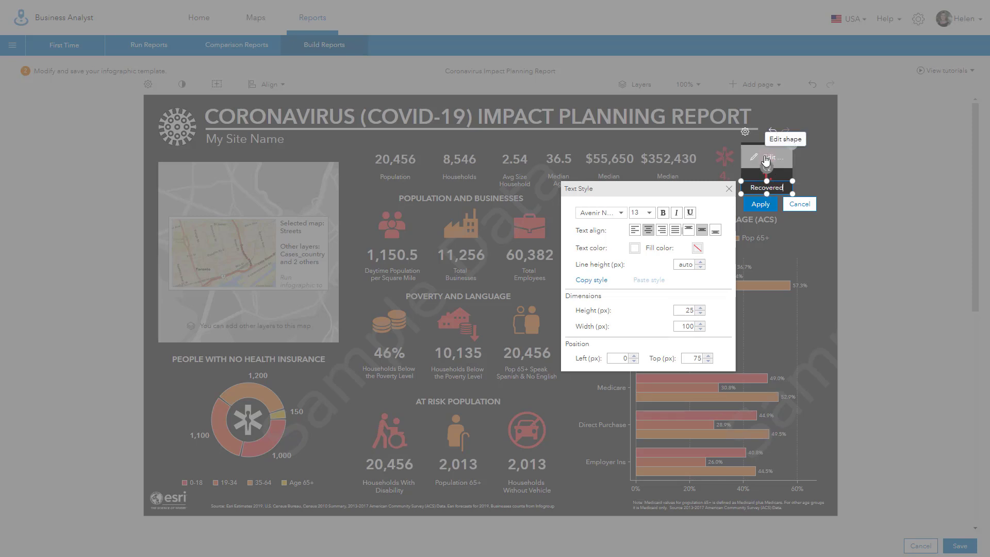
{"action": "left_click", "coordinate": [766, 161]}
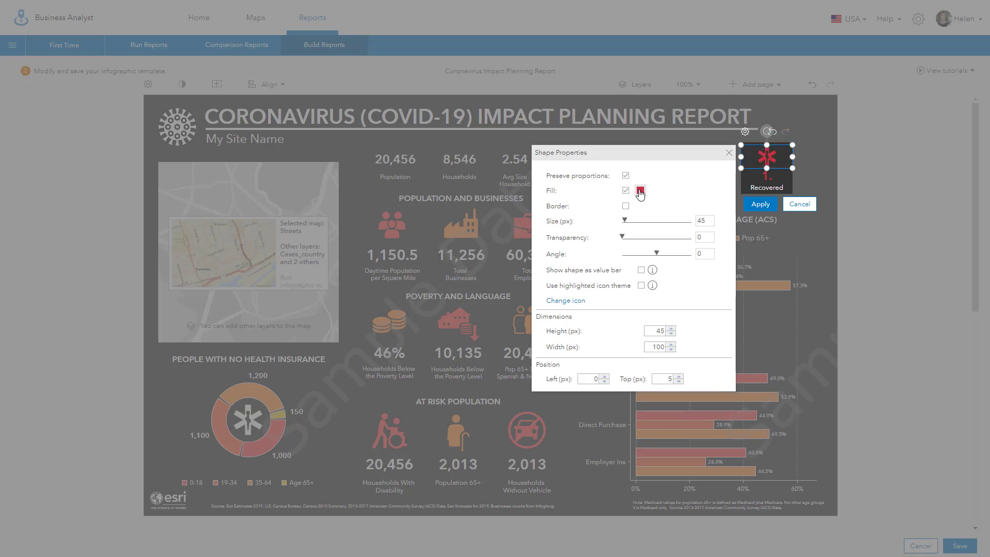
{"action": "left_click", "coordinate": [640, 191]}
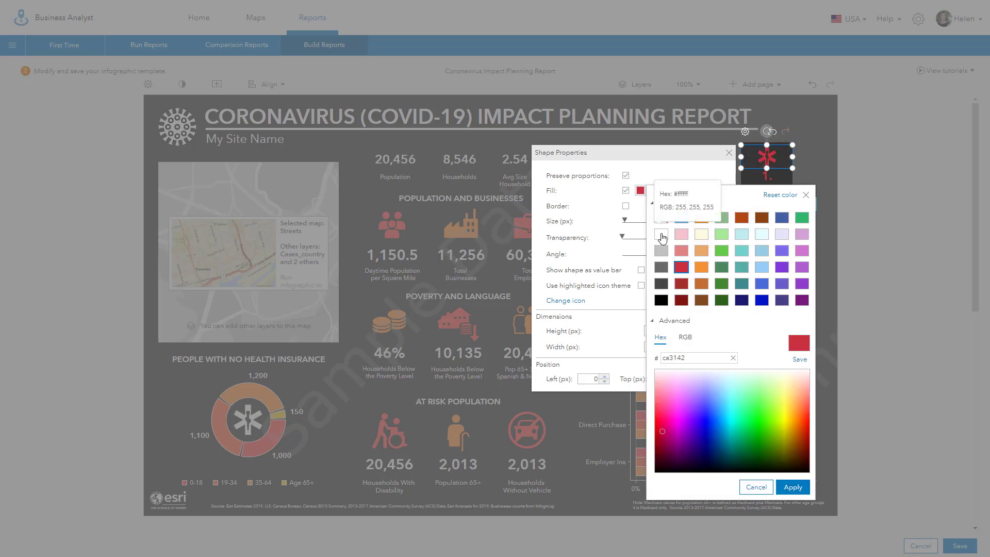
{"action": "left_click", "coordinate": [701, 267]}
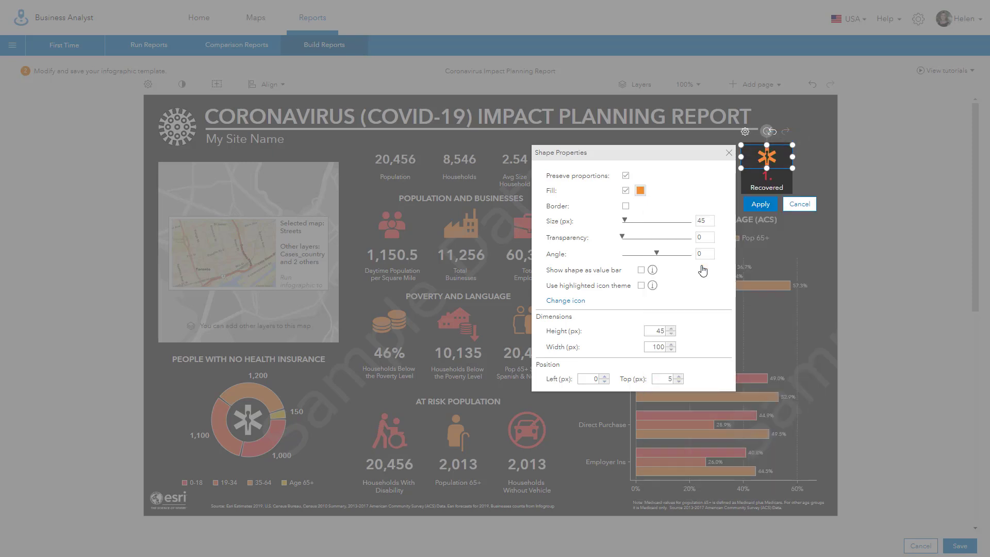
{"action": "left_click", "coordinate": [761, 206]}
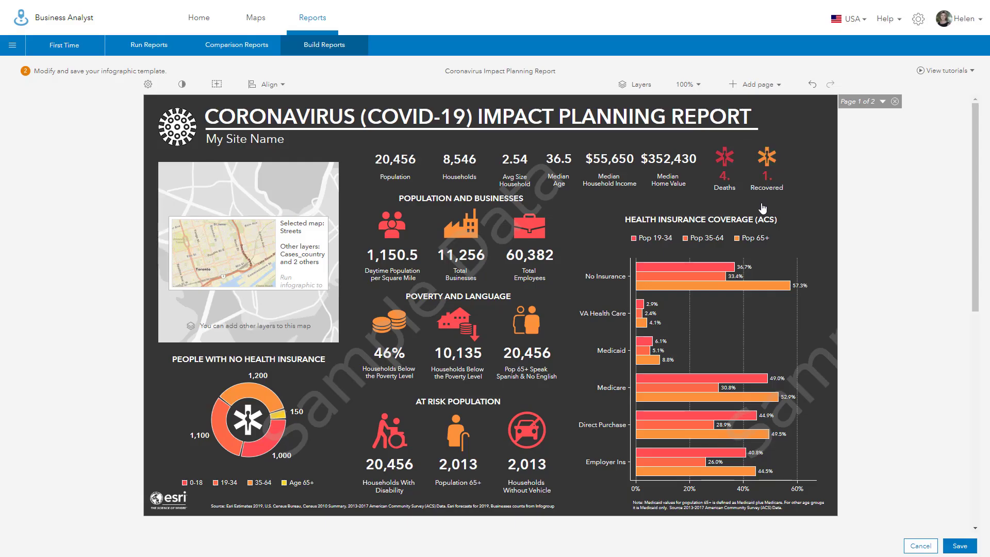
Step: Change the Recovered panel's value text colour to orange
{"action": "mouse_move", "coordinate": [767, 181]}
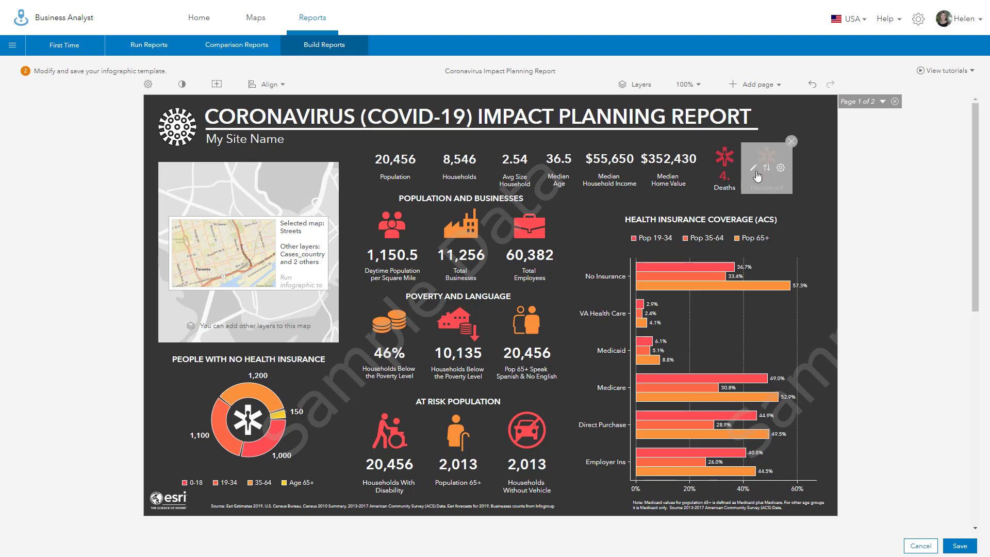
{"action": "left_click", "coordinate": [754, 174]}
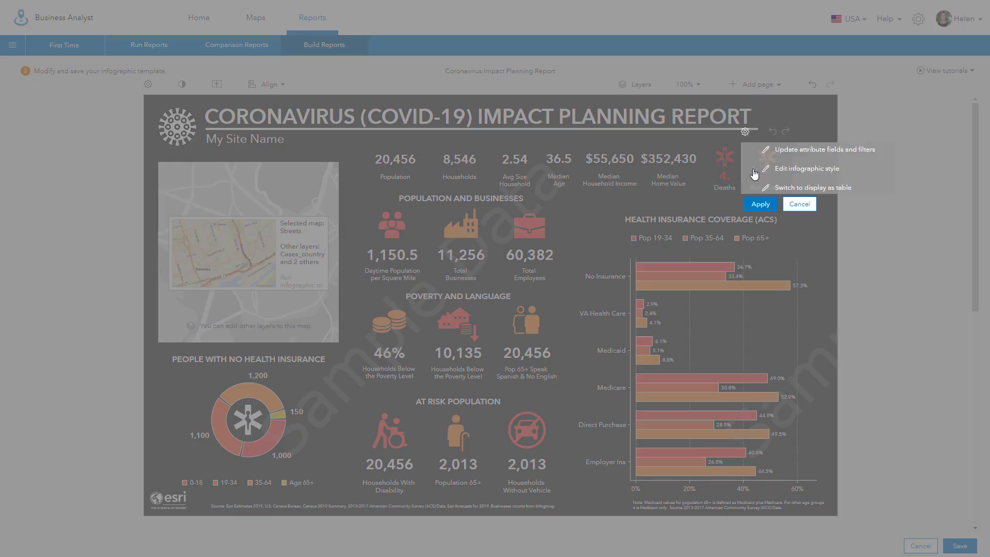
{"action": "left_click", "coordinate": [783, 172]}
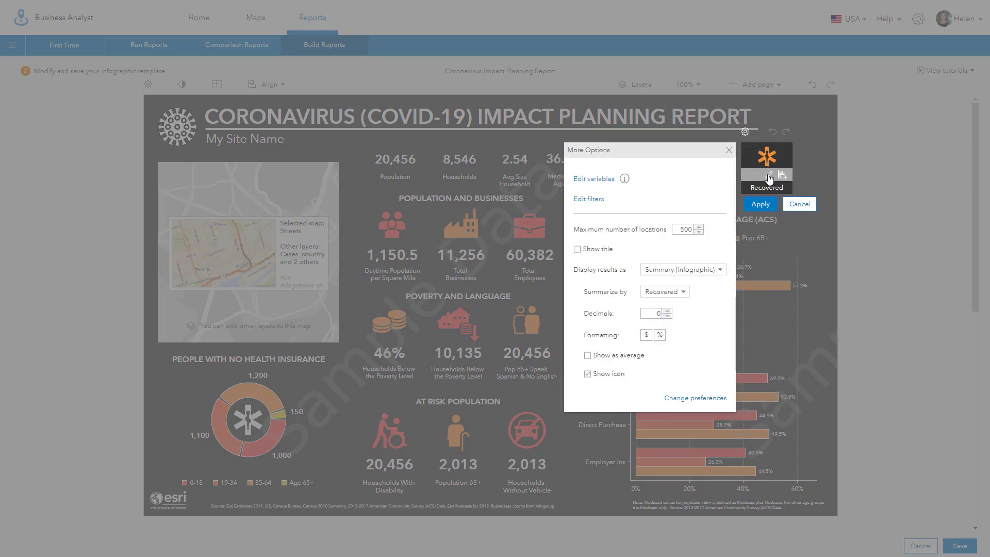
{"action": "left_click", "coordinate": [768, 177]}
{"action": "left_click", "coordinate": [635, 236]}
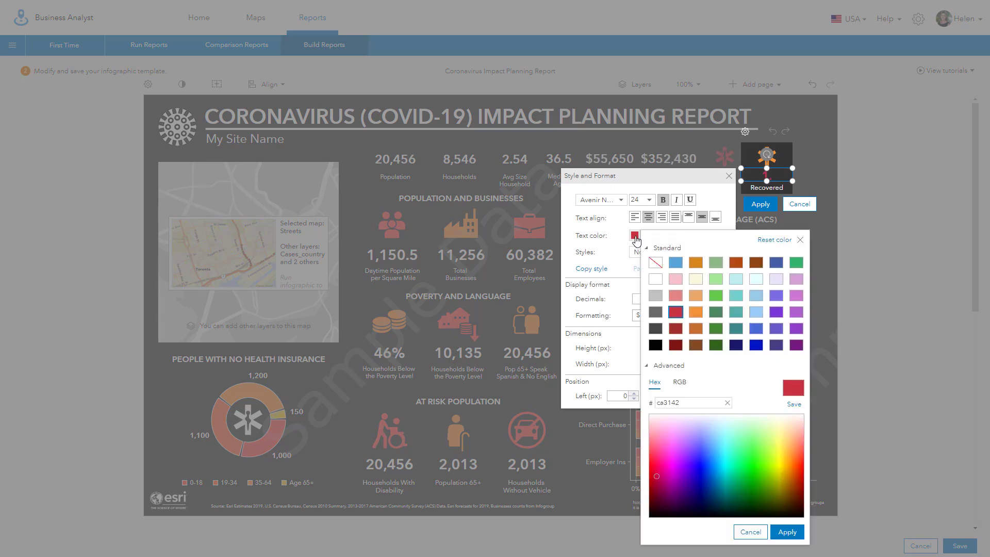
{"action": "left_click", "coordinate": [698, 313]}
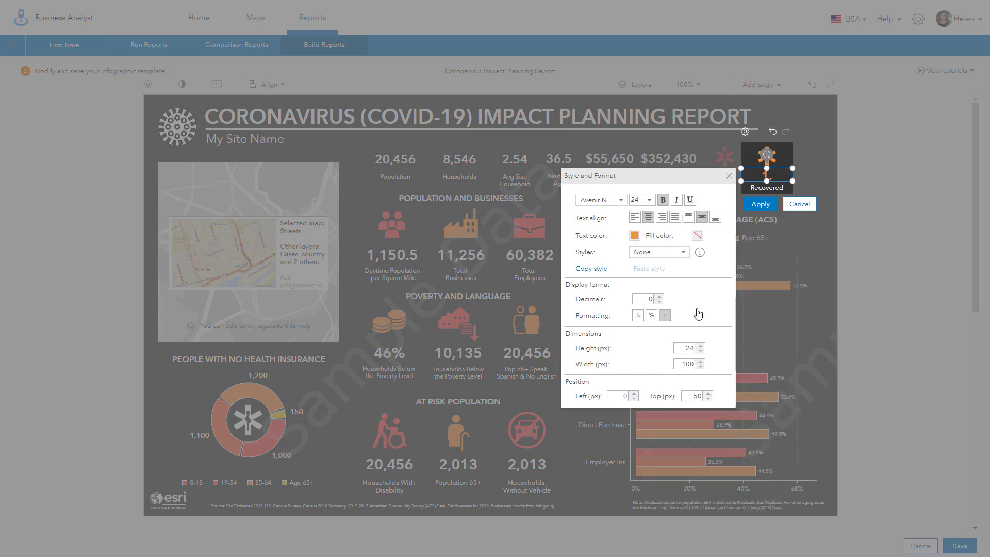
{"action": "left_click", "coordinate": [761, 204]}
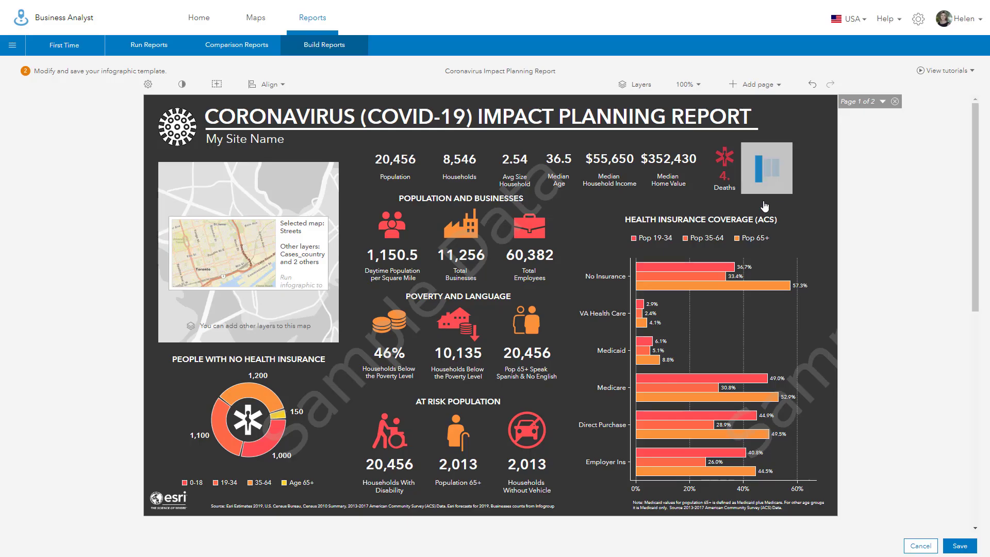
Step: Duplicate the Recovered panel and place the copy to its right
{"action": "mouse_move", "coordinate": [769, 174]}
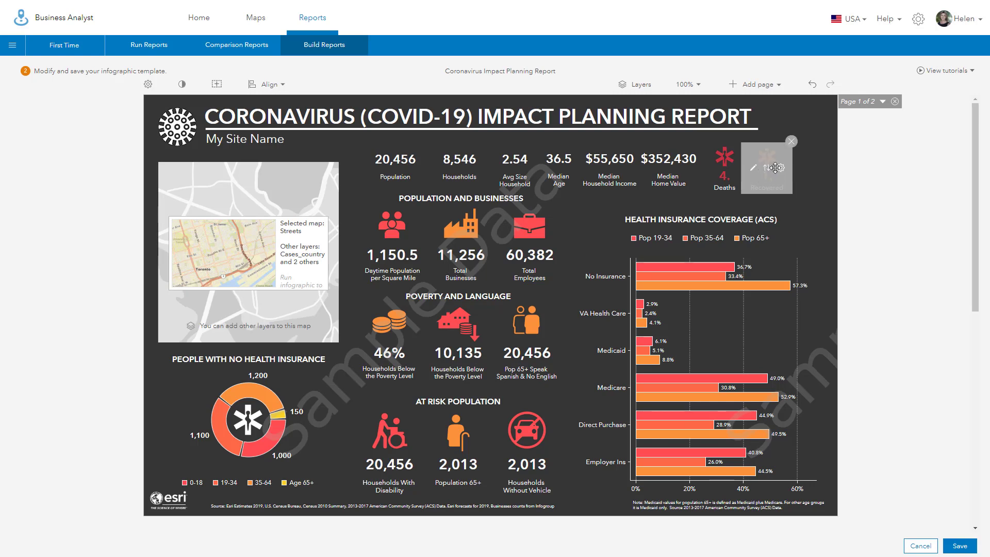
{"action": "left_click", "coordinate": [782, 169]}
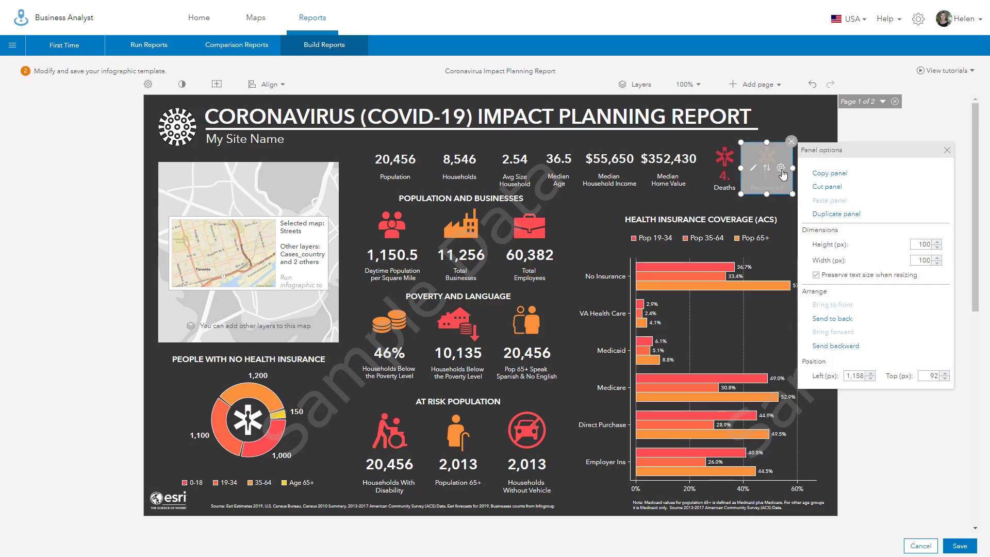
{"action": "left_click", "coordinate": [829, 219]}
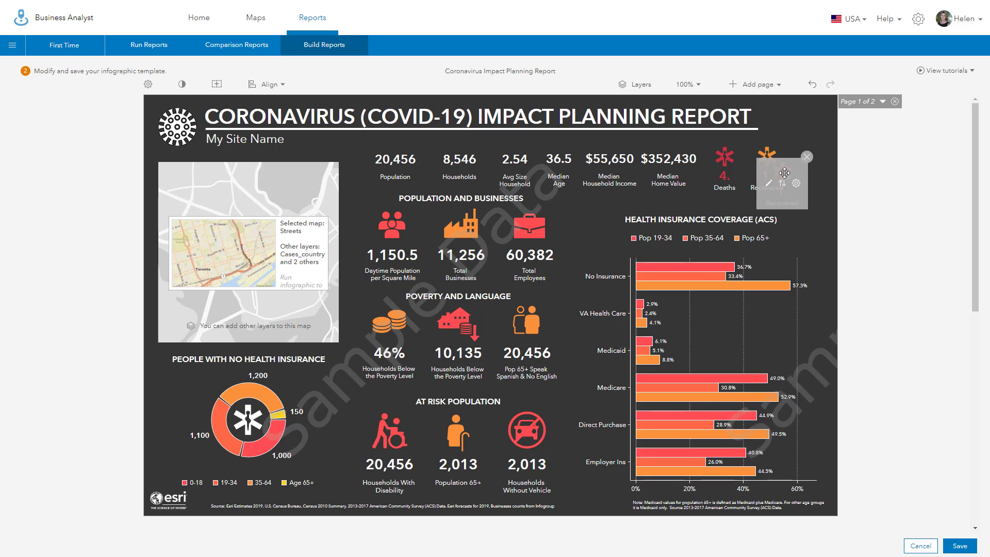
{"action": "left_click_drag", "start_coordinate": [769, 158], "coordinate": [812, 159]}
Step: Set the copied panel to summarize by Confirmed cases
{"action": "left_click", "coordinate": [802, 174]}
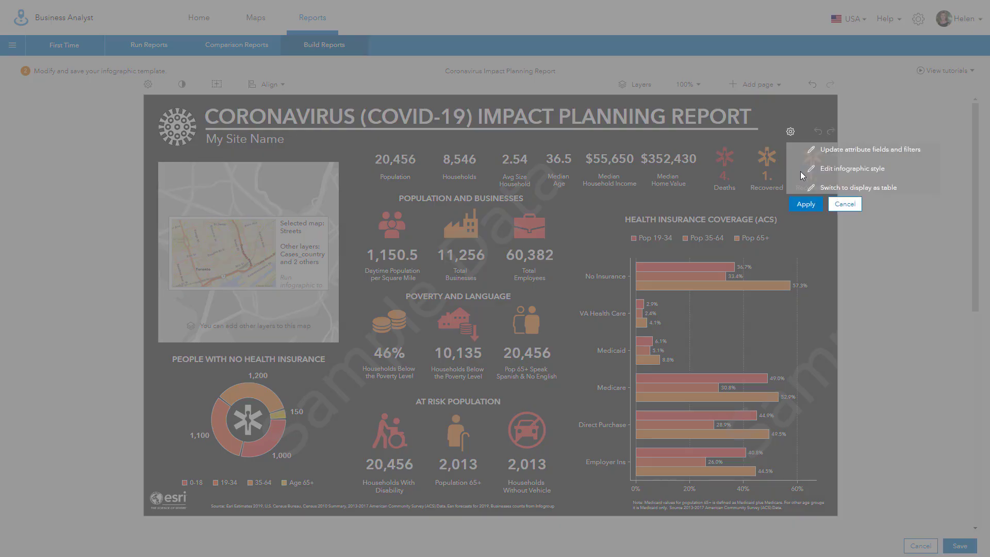
{"action": "left_click", "coordinate": [821, 169]}
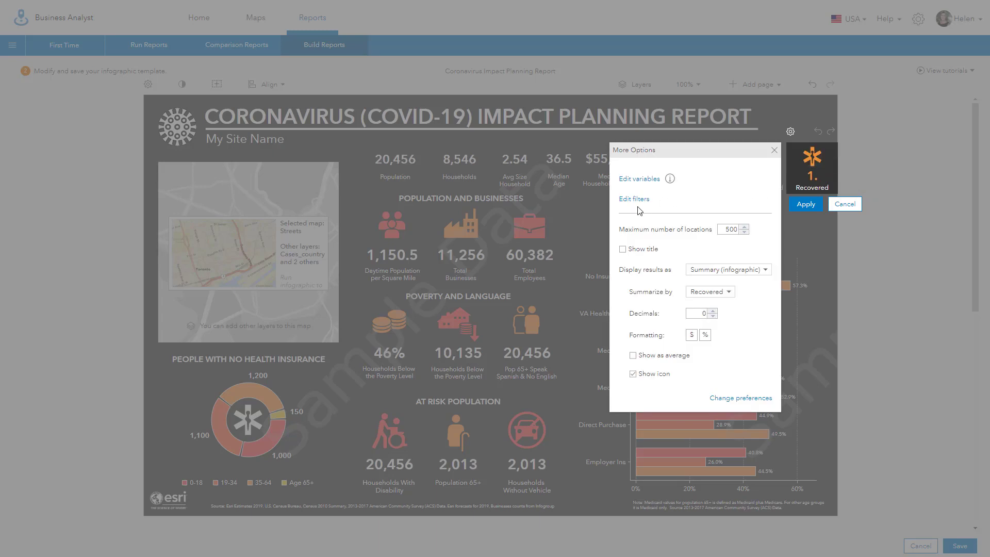
{"action": "left_click", "coordinate": [728, 292]}
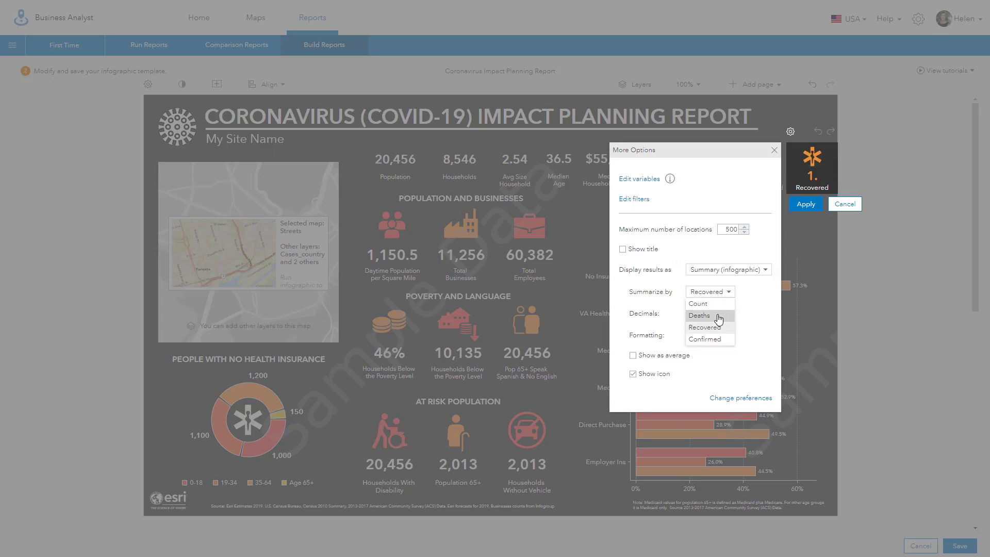
{"action": "left_click", "coordinate": [716, 340]}
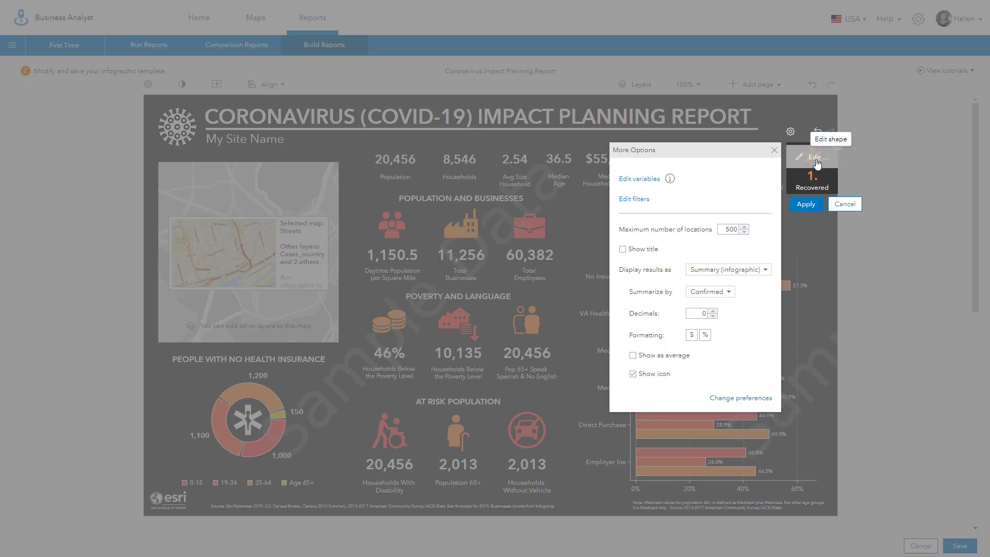
Step: Make the new panel's icon and value text white
{"action": "left_click", "coordinate": [816, 163]}
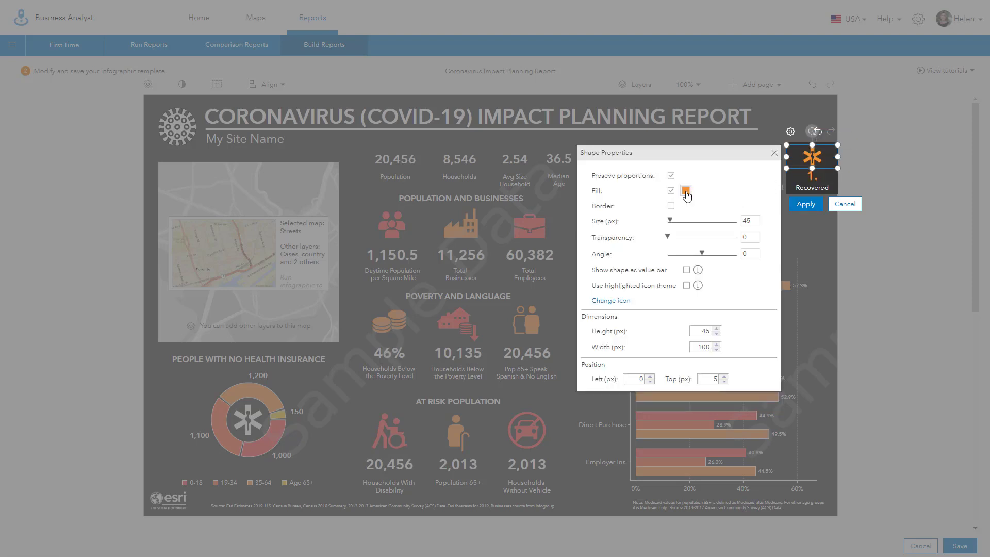
{"action": "left_click", "coordinate": [686, 192]}
{"action": "left_click", "coordinate": [741, 221]}
{"action": "left_click", "coordinate": [815, 180]}
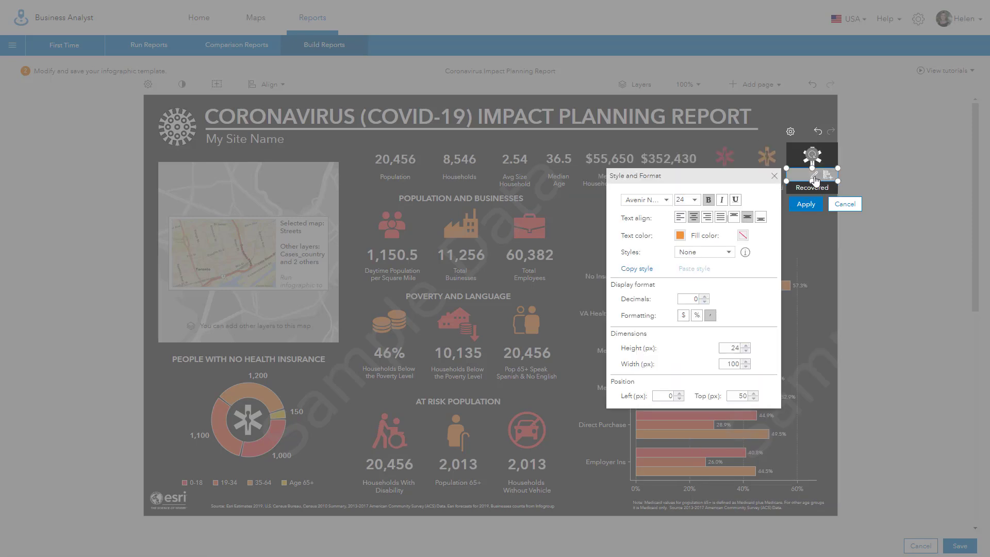
{"action": "left_click", "coordinate": [680, 235]}
{"action": "left_click", "coordinate": [700, 279]}
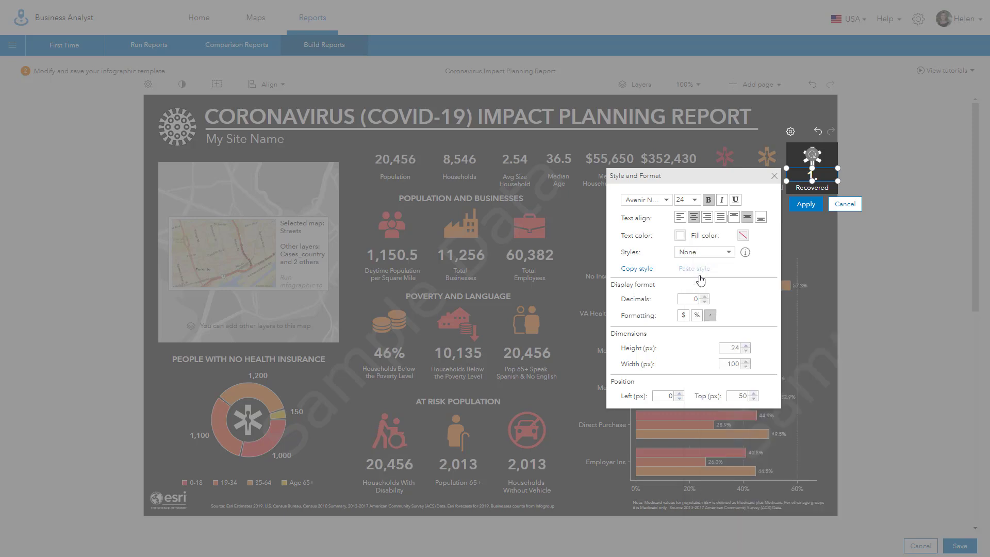
{"action": "left_click", "coordinate": [806, 206]}
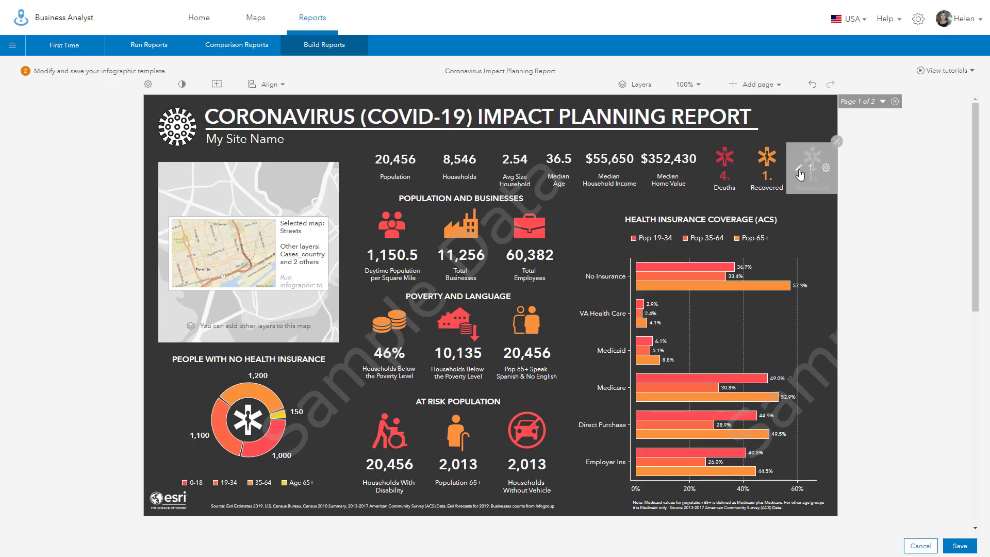
Step: Change the new panel's label from Recovered to 'Confirmed'
{"action": "left_click", "coordinate": [799, 169]}
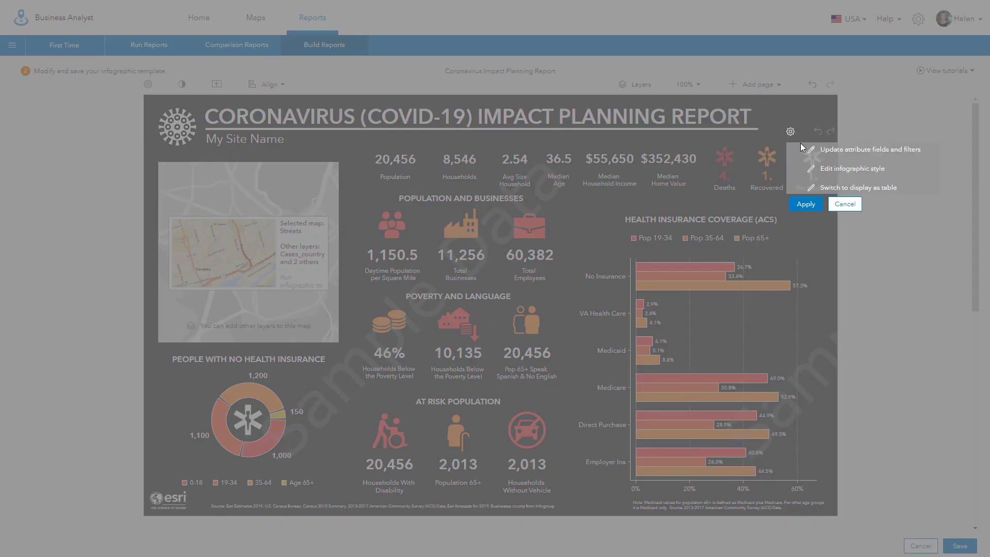
{"action": "left_click", "coordinate": [791, 132]}
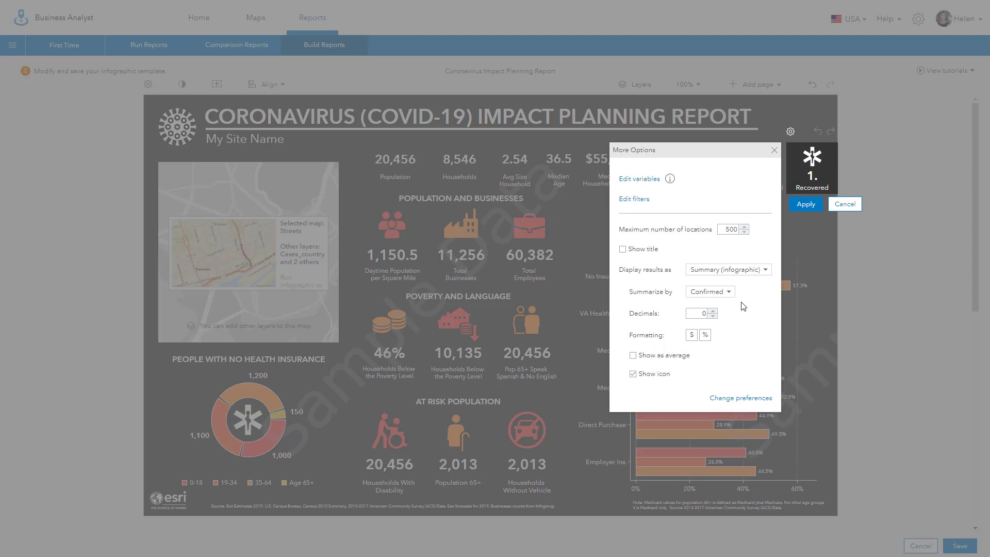
{"action": "mouse_move", "coordinate": [821, 192]}
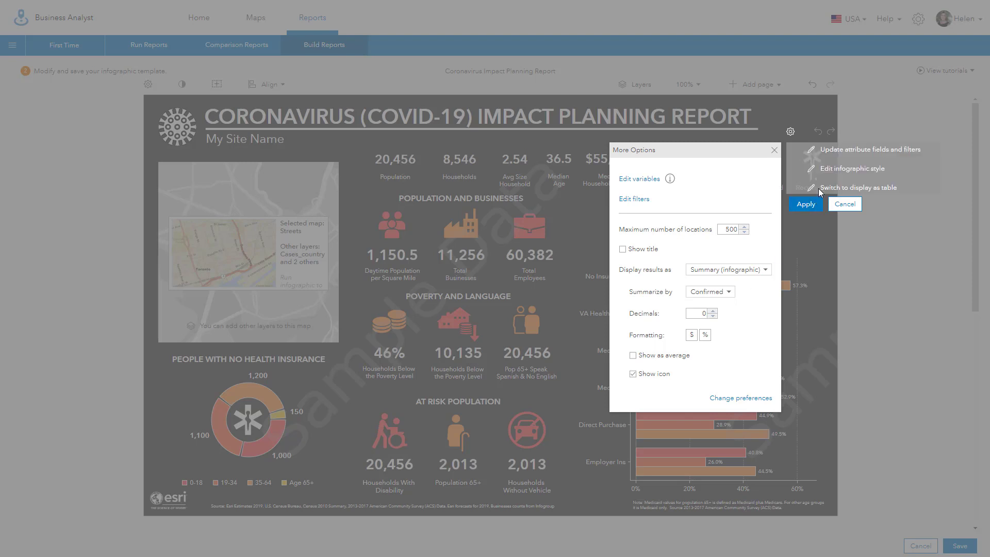
{"action": "left_click", "coordinate": [825, 167]}
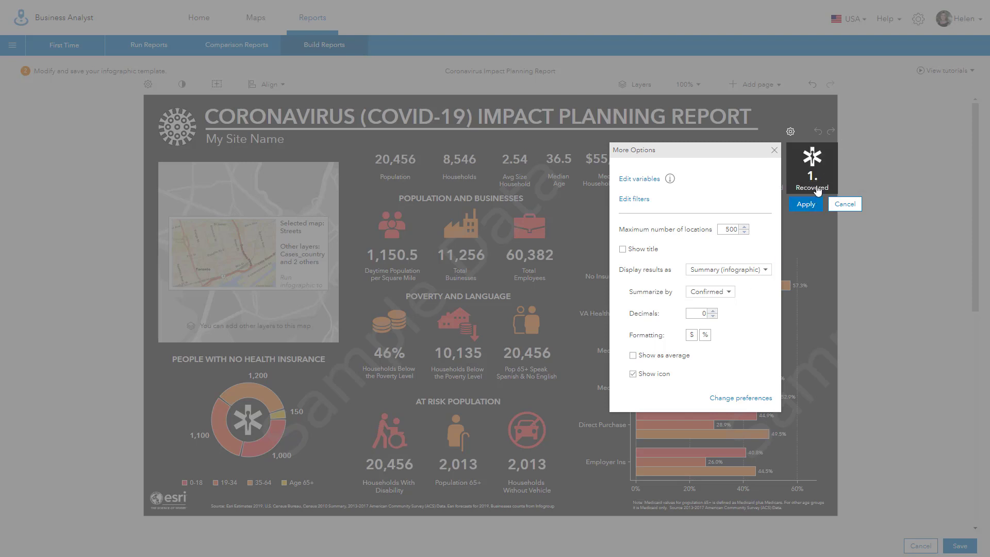
{"action": "left_click", "coordinate": [817, 189]}
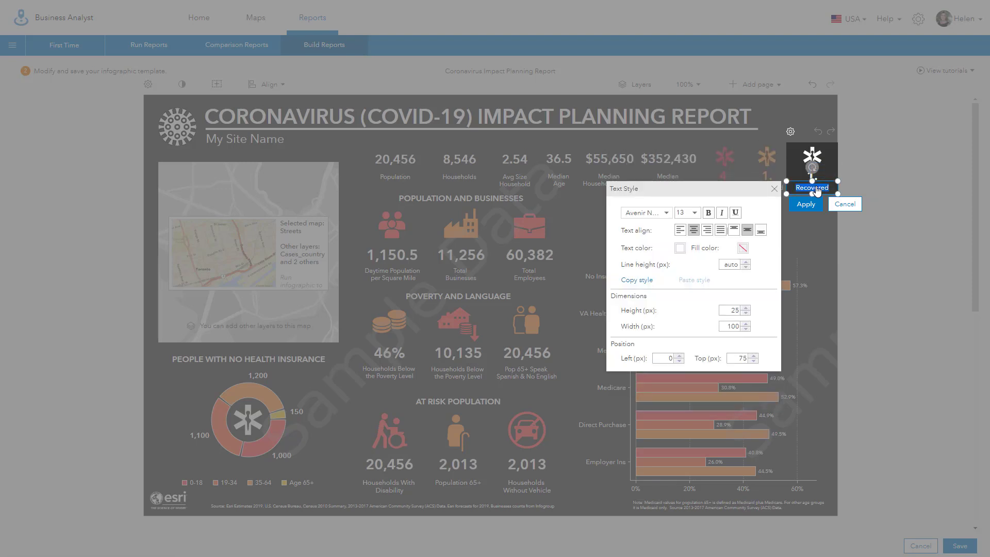
{"action": "type", "text": "Confirmed"}
{"action": "left_click", "coordinate": [806, 203]}
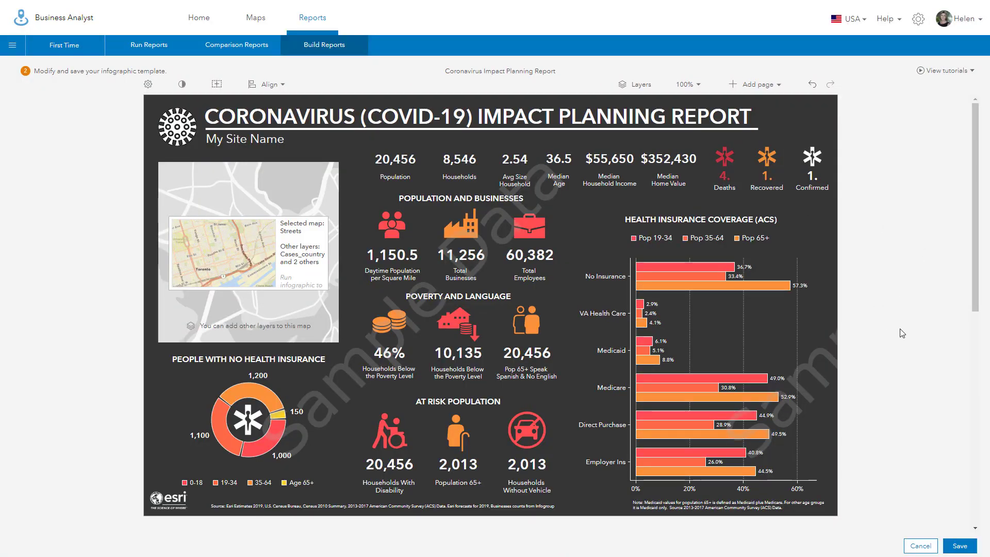
Step: Save the revised template under the same title, replacing the earlier version
{"action": "left_click", "coordinate": [956, 547]}
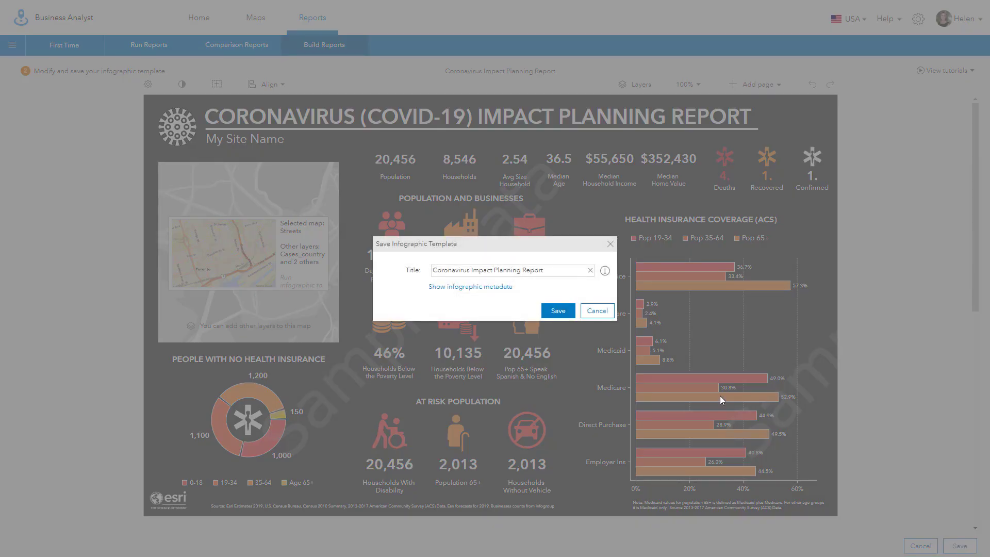
{"action": "left_click", "coordinate": [556, 311]}
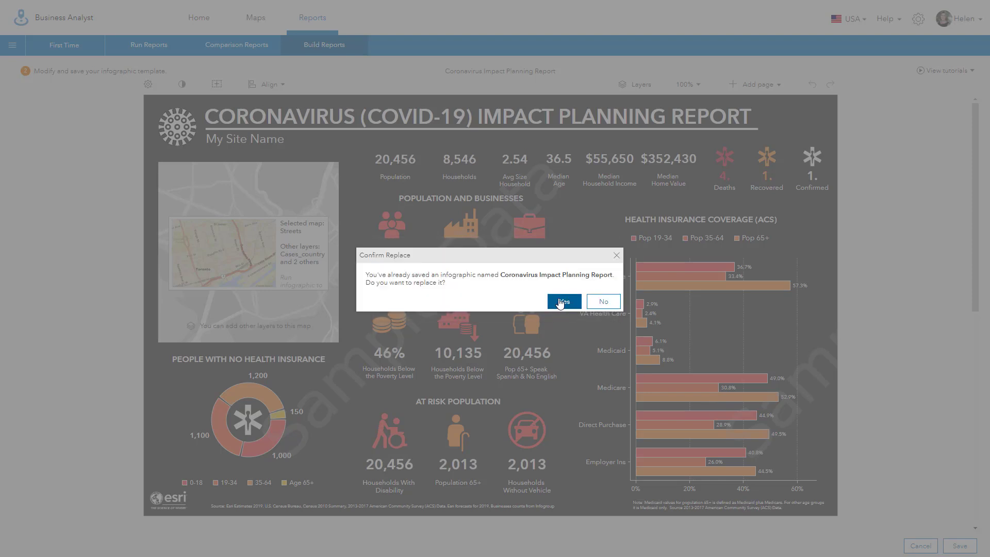
{"action": "left_click", "coordinate": [561, 304]}
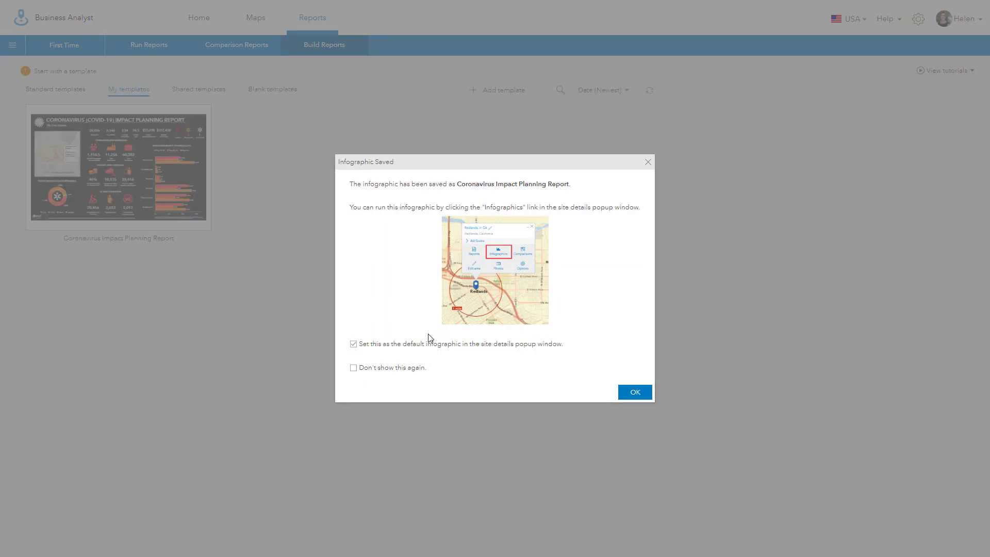
{"action": "left_click", "coordinate": [636, 393]}
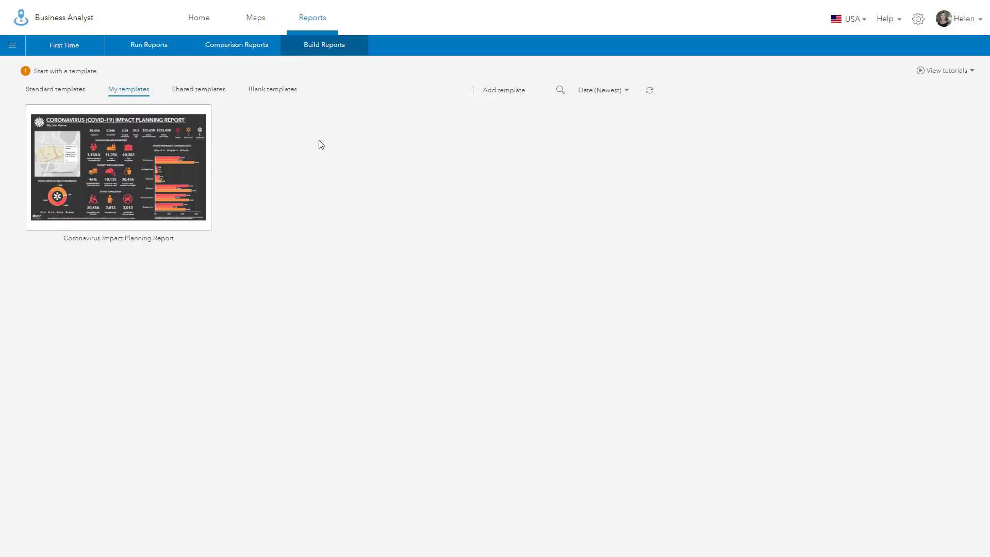
{"action": "left_click", "coordinate": [256, 22]}
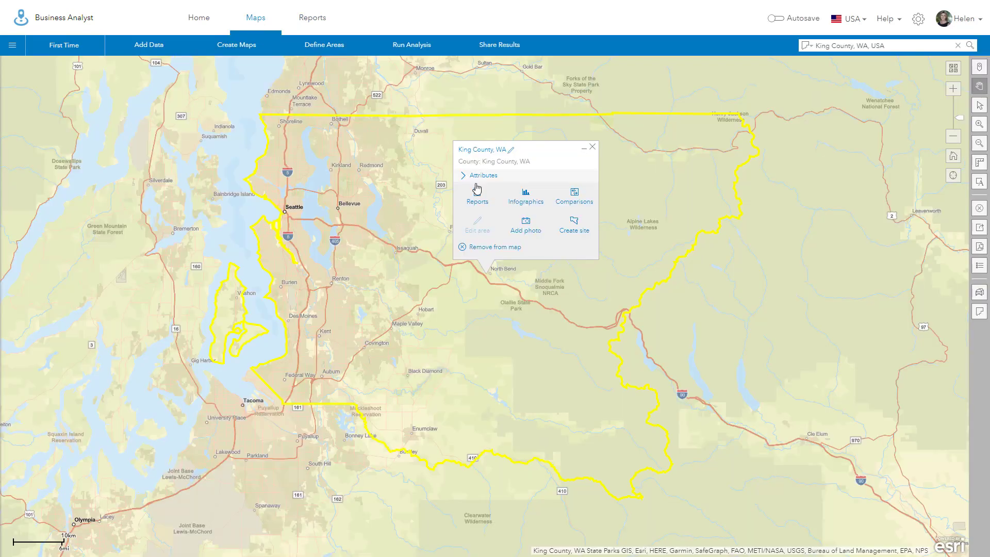
Step: Run the infographic for King County, WA and go to page 2, Key Indicators: Impact Planning
{"action": "left_click", "coordinate": [526, 196]}
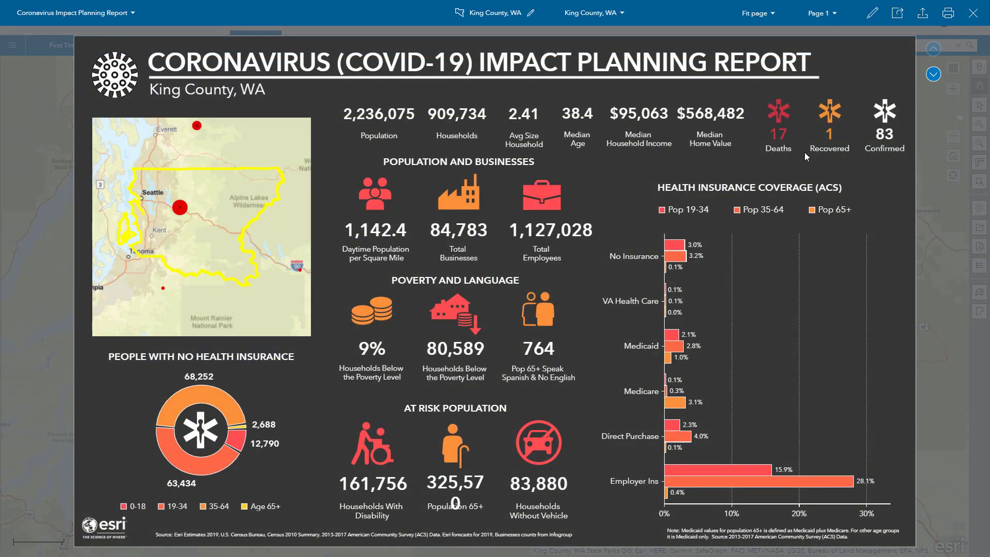
{"action": "mouse_move", "coordinate": [812, 161]}
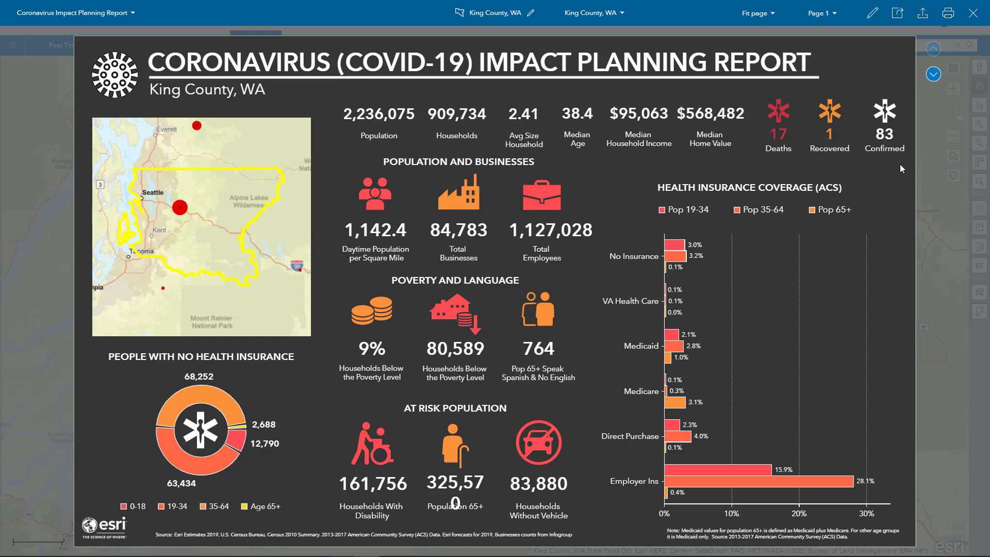
{"action": "left_click", "coordinate": [934, 75]}
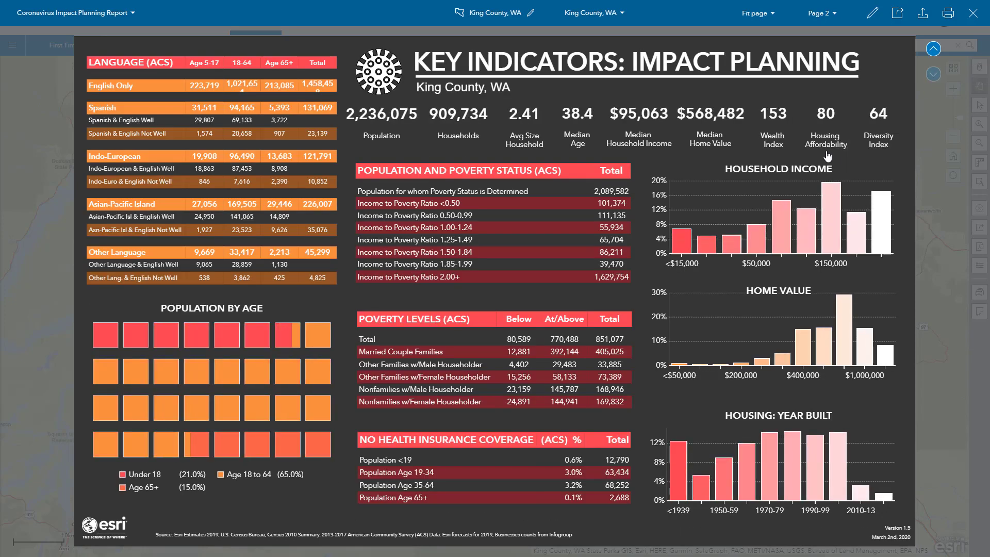
{"action": "mouse_move", "coordinate": [768, 133]}
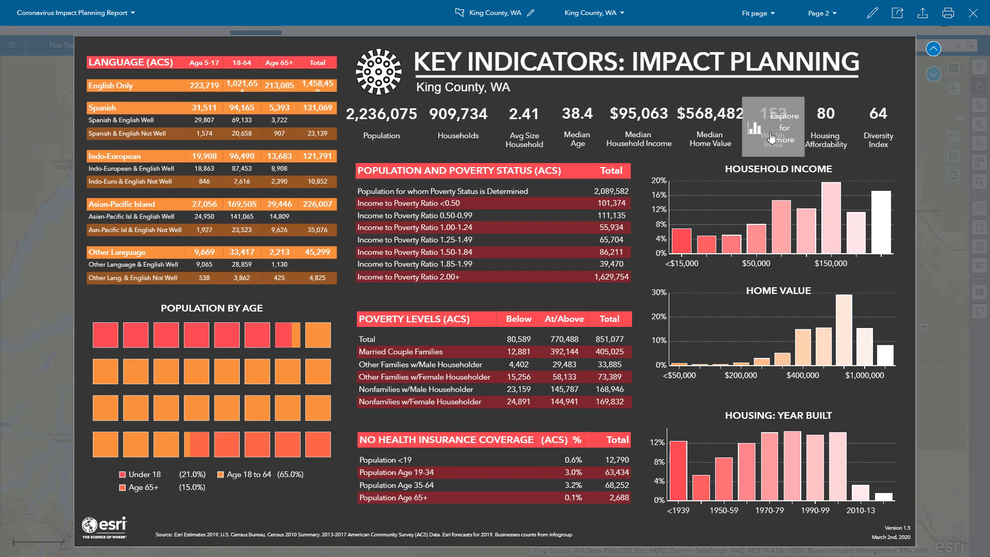
Step: On page 2, replace the index panel with the Deaths panel from the saved Coronavirus Impact Planning Report template
{"action": "left_click", "coordinate": [873, 14]}
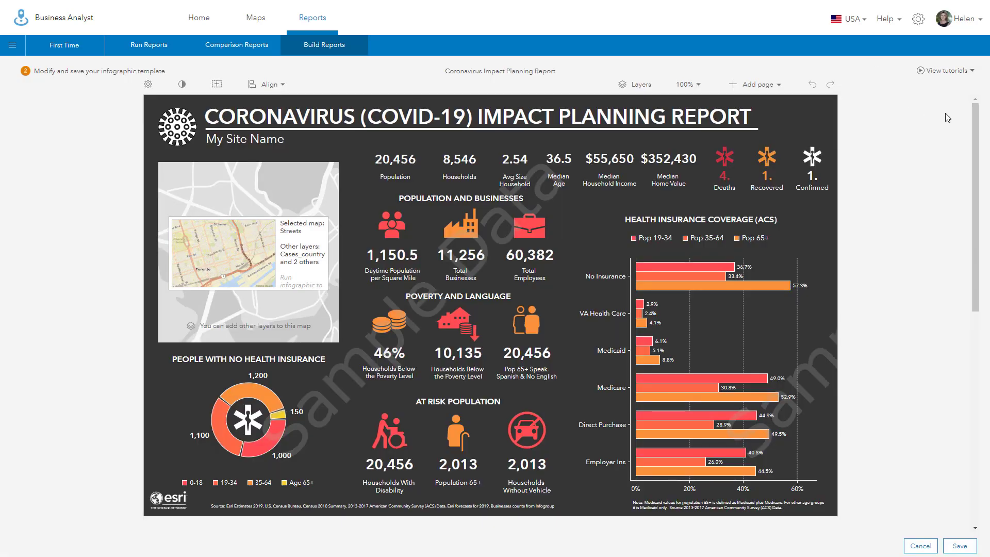
{"action": "left_click_drag", "start_coordinate": [986, 135], "coordinate": [989, 356]}
{"action": "mouse_move", "coordinate": [732, 168]}
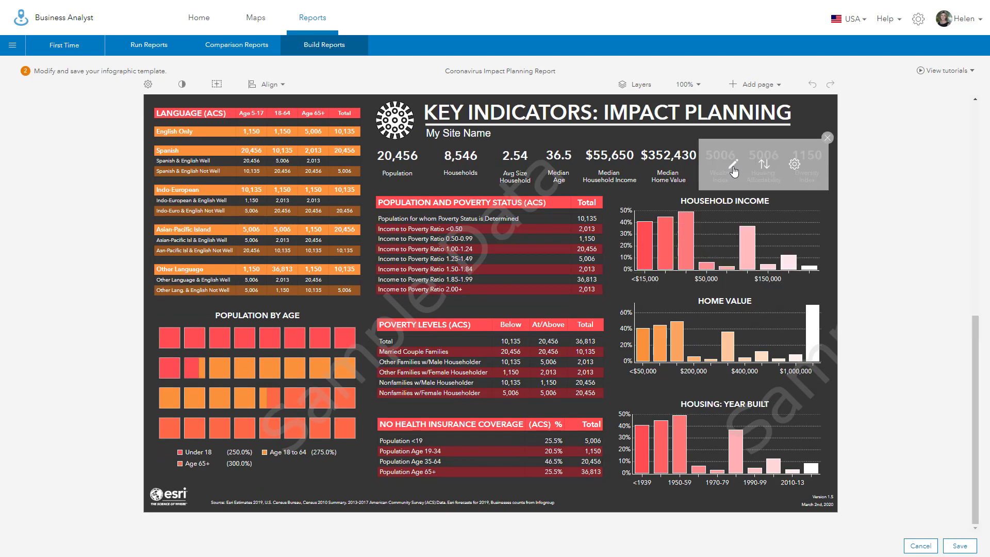
{"action": "left_click", "coordinate": [764, 165]}
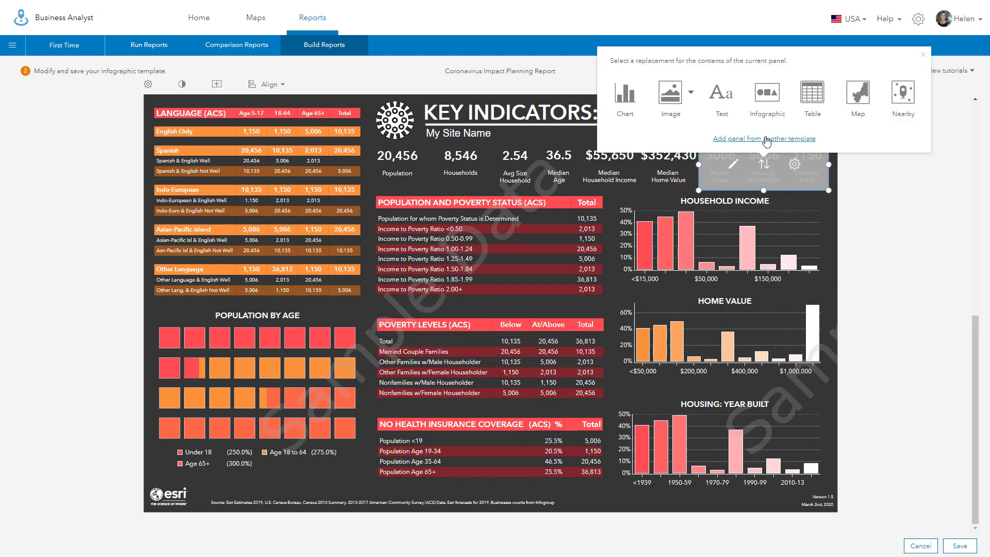
{"action": "left_click", "coordinate": [767, 139]}
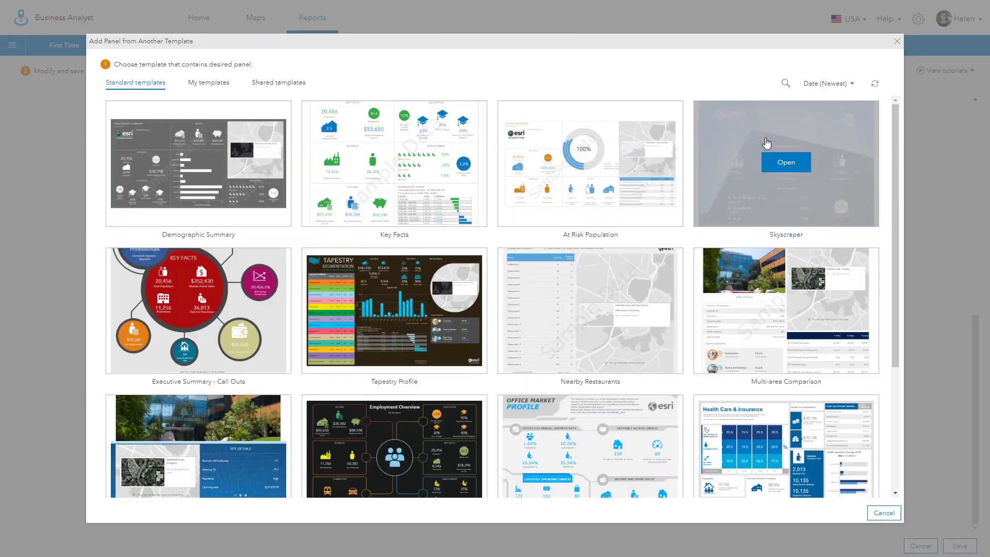
{"action": "left_click", "coordinate": [209, 84]}
{"action": "left_click", "coordinate": [195, 163]}
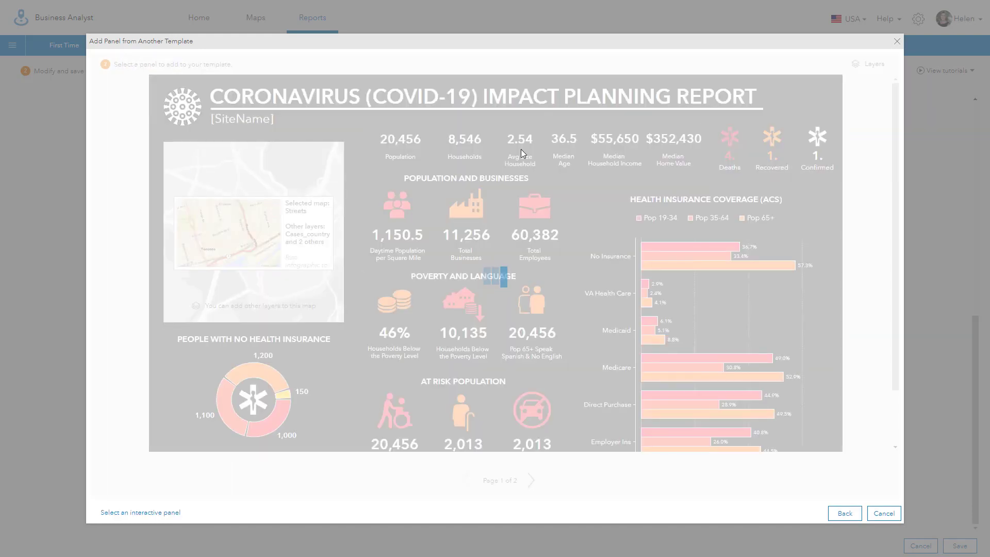
{"action": "mouse_move", "coordinate": [731, 140]}
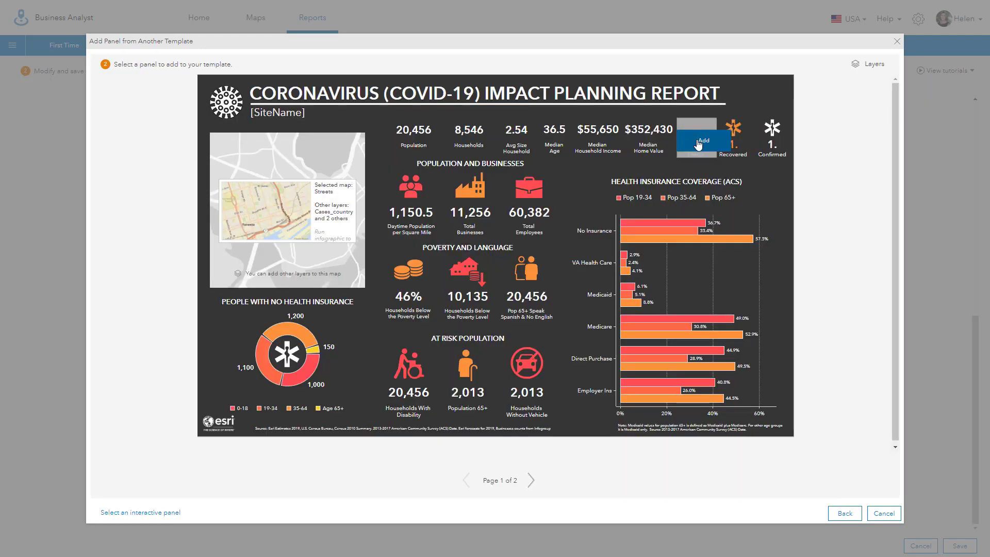
{"action": "left_click", "coordinate": [698, 143]}
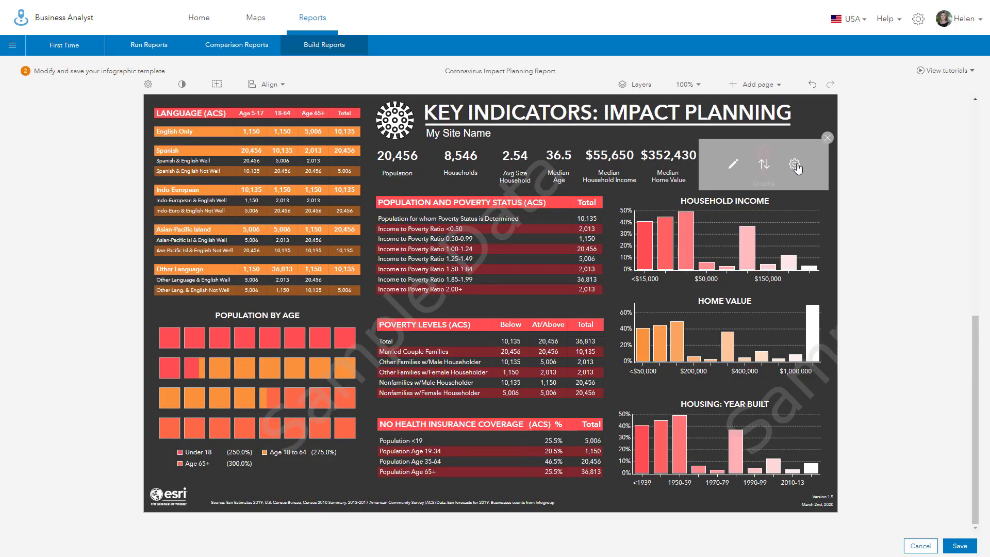
Step: Set page 2's Deaths panel width to 100 px and show the floating panel types
{"action": "left_click", "coordinate": [796, 165]}
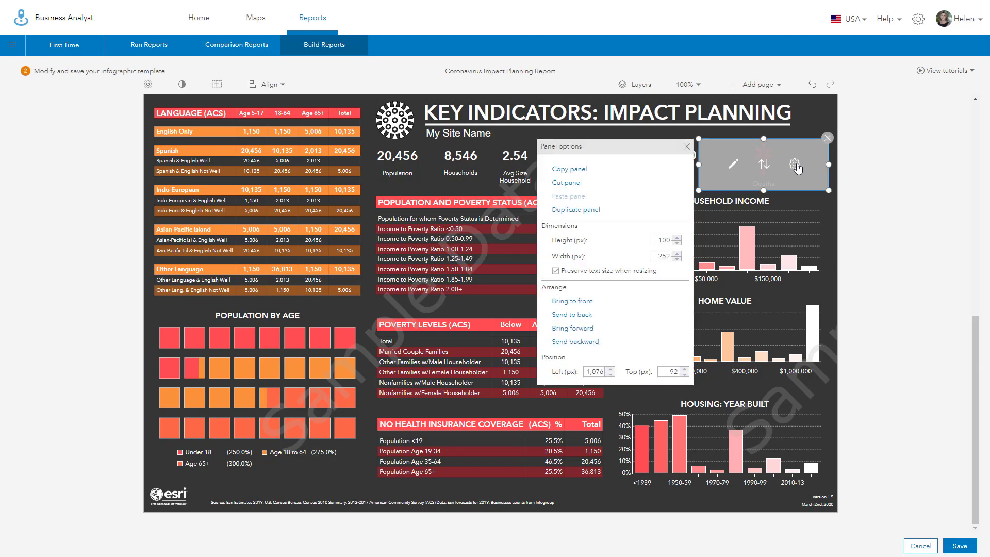
{"action": "double_click", "coordinate": [658, 257]}
{"action": "type", "text": "100"}
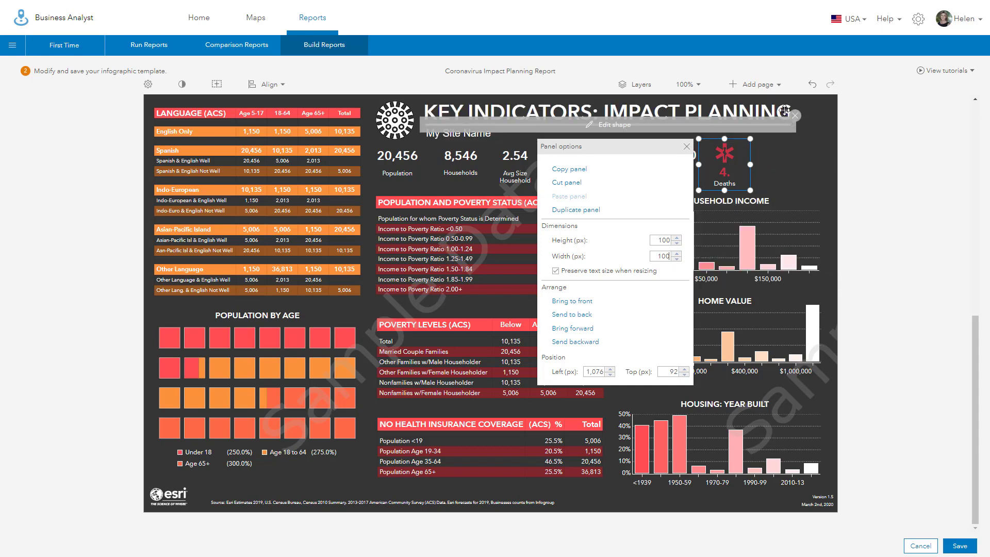
{"action": "left_click", "coordinate": [215, 85]}
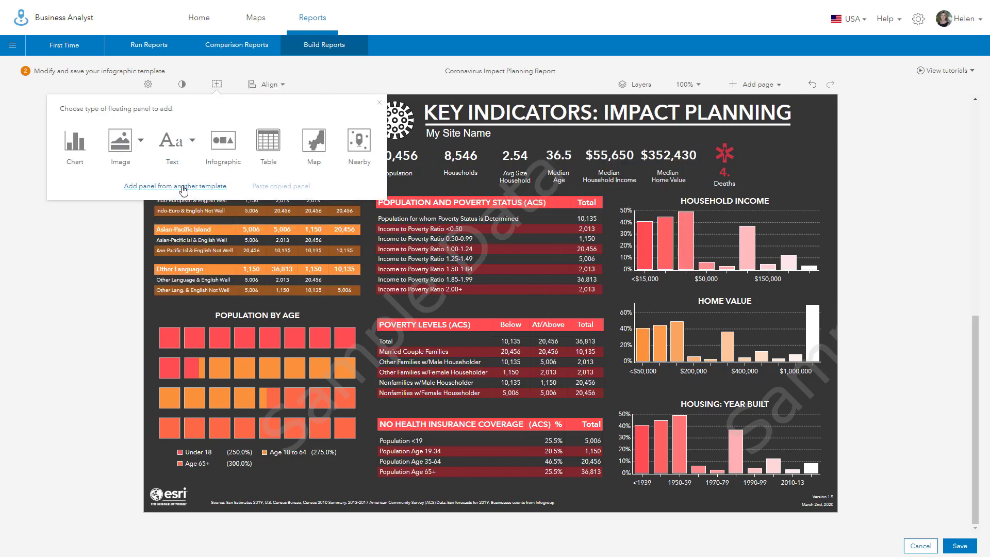
Step: Add the Recovered panel from the saved Coronavirus Impact Planning Report template to the Key Indicators page
{"action": "left_click", "coordinate": [184, 187]}
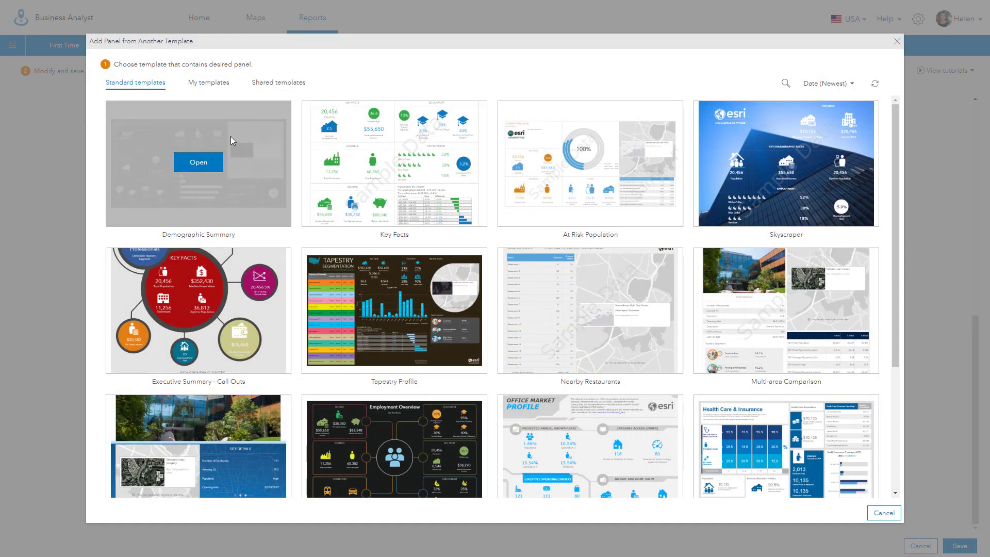
{"action": "left_click", "coordinate": [211, 83]}
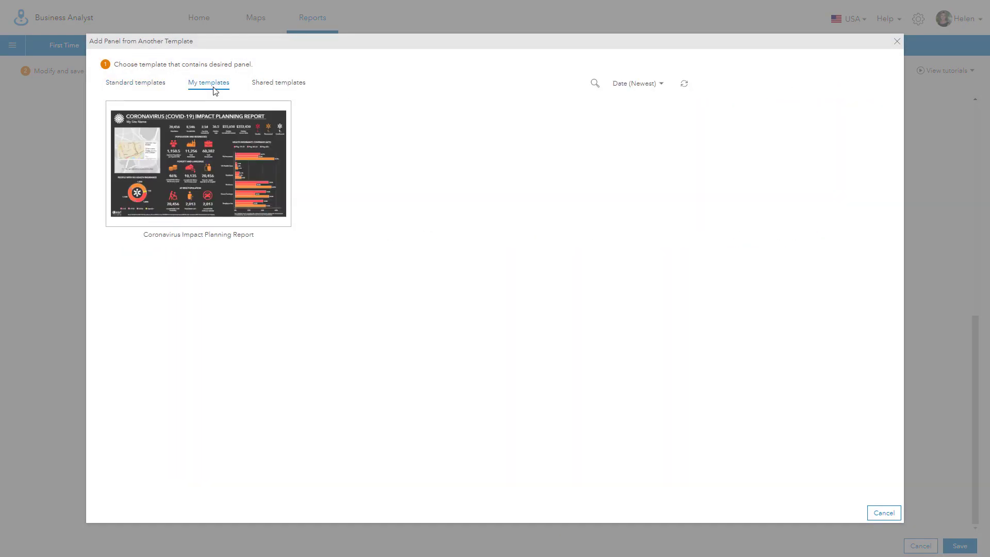
{"action": "left_click", "coordinate": [201, 163]}
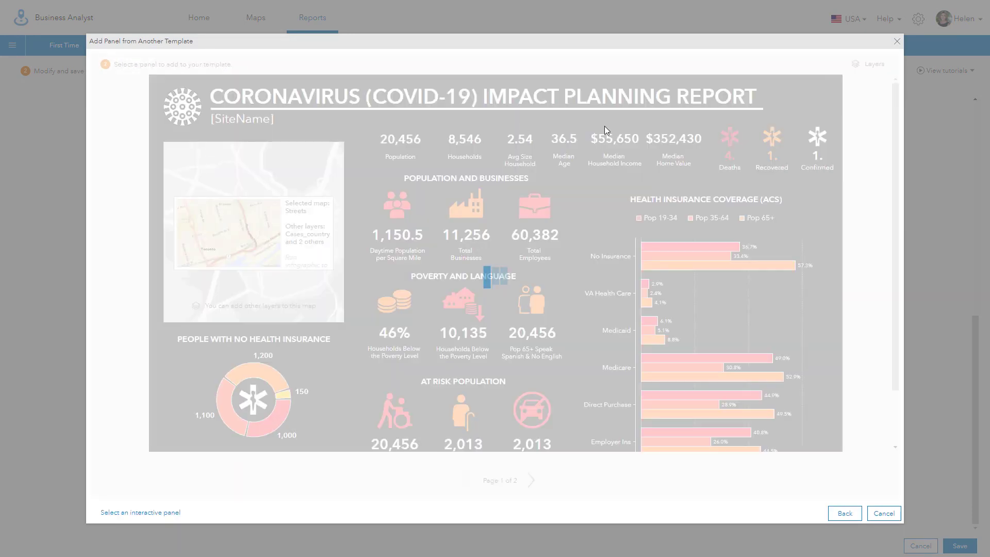
{"action": "mouse_move", "coordinate": [743, 138]}
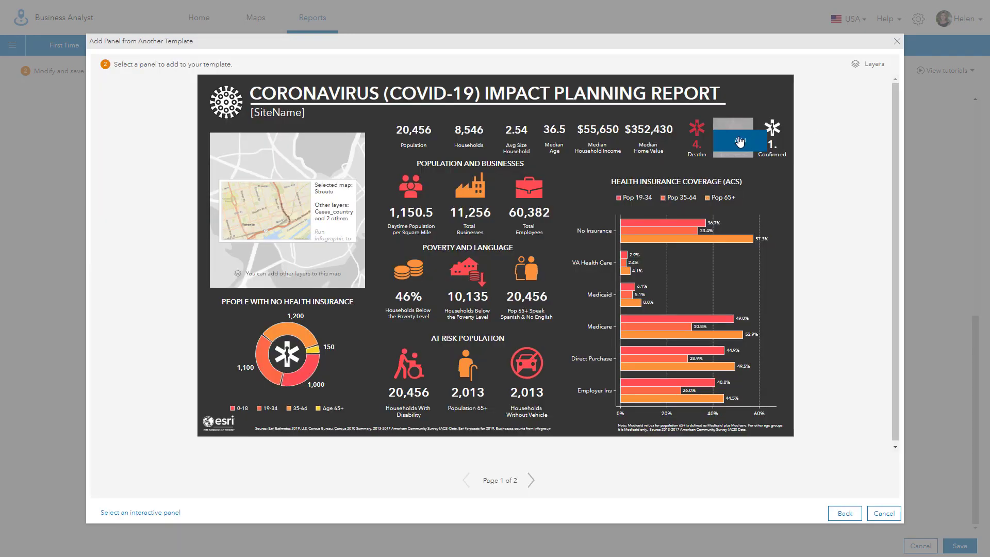
{"action": "left_click", "coordinate": [740, 141]}
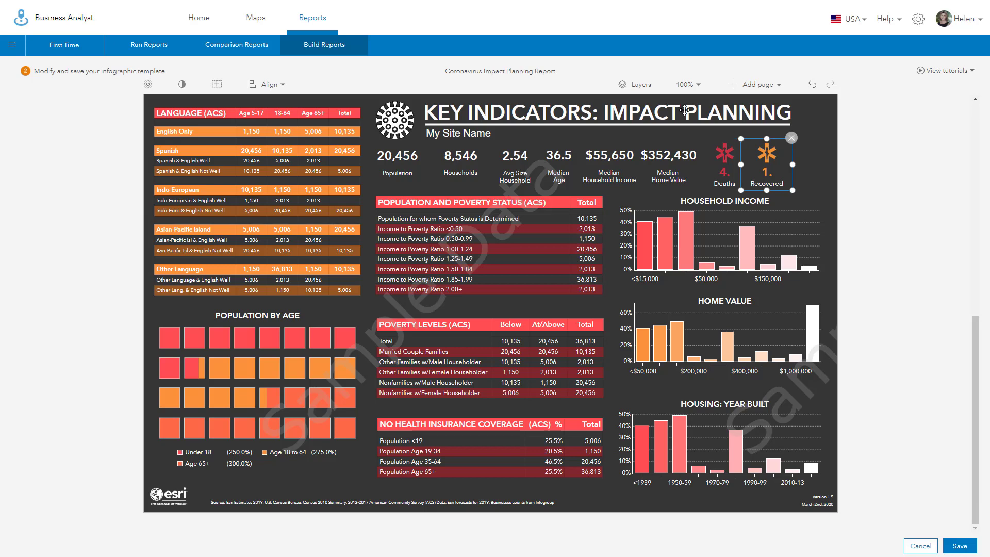
Step: Add the Confirmed panel from the same template beside the Deaths and Recovered panels
{"action": "left_click", "coordinate": [217, 86]}
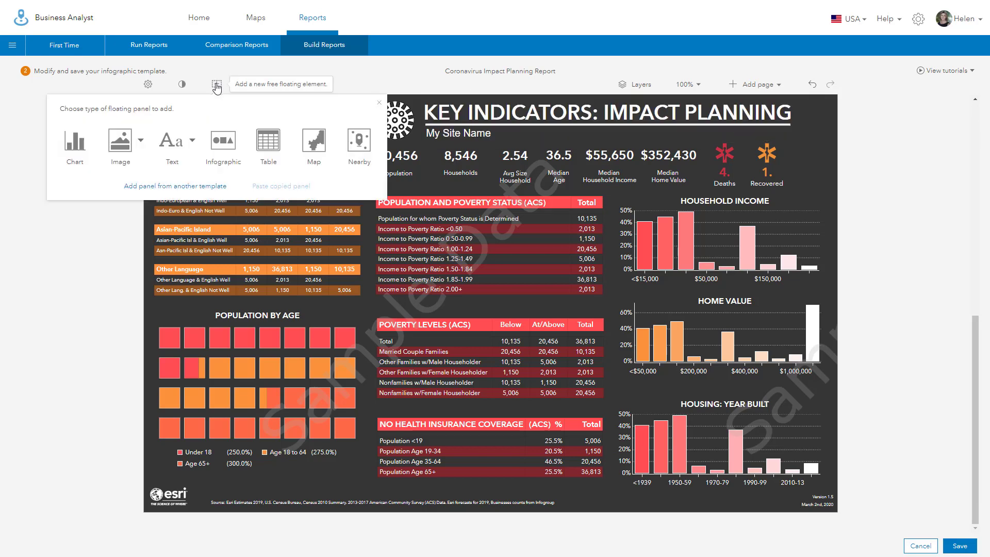
{"action": "left_click", "coordinate": [178, 192]}
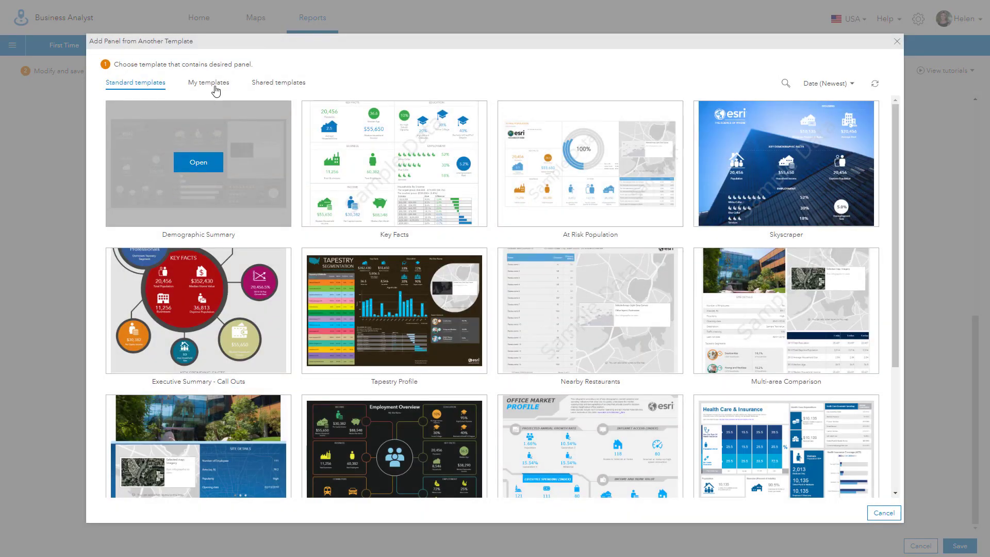
{"action": "left_click", "coordinate": [203, 89]}
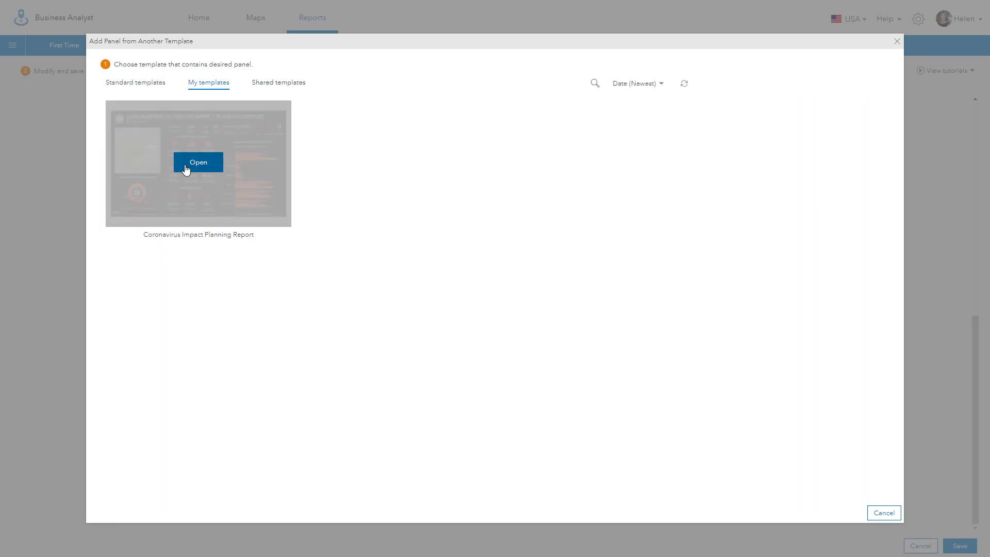
{"action": "left_click", "coordinate": [190, 168]}
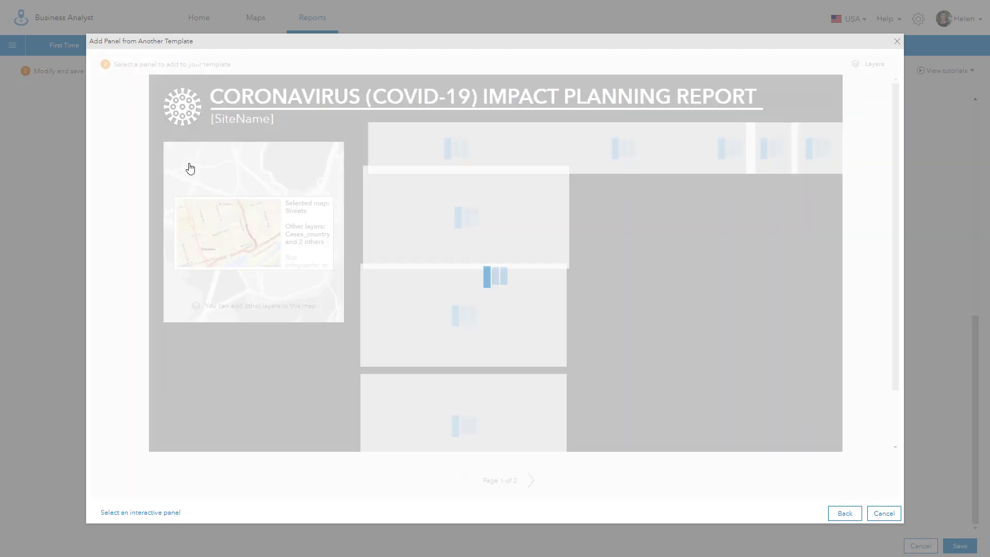
{"action": "mouse_move", "coordinate": [668, 136]}
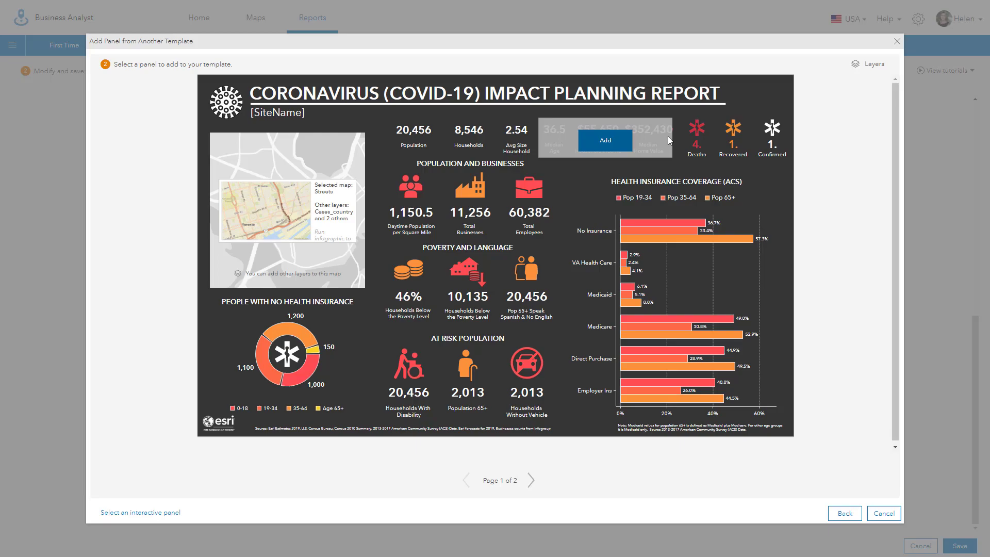
{"action": "left_click", "coordinate": [774, 140]}
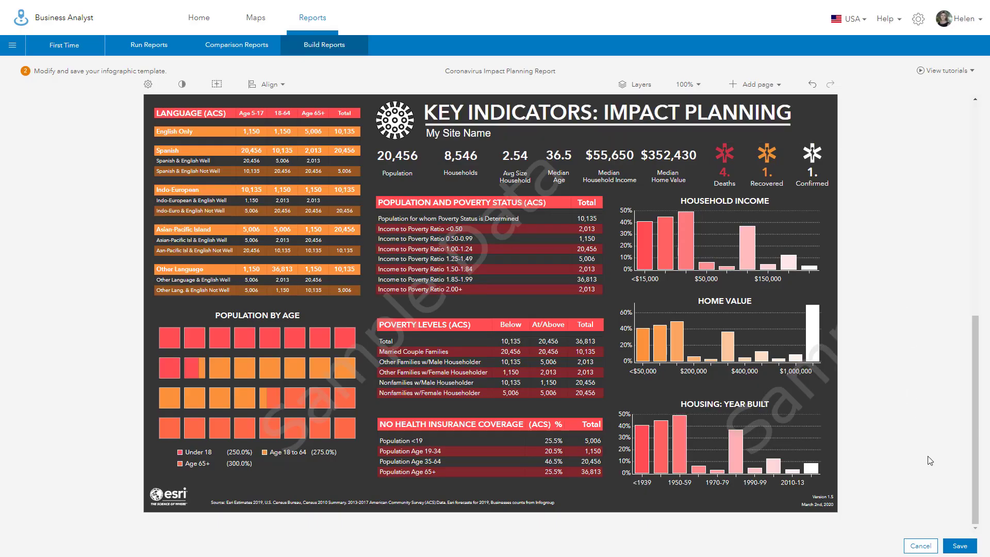
Step: Save over the existing Coronavirus Impact Planning Report under the same title, then return to the King County map
{"action": "left_click", "coordinate": [961, 549]}
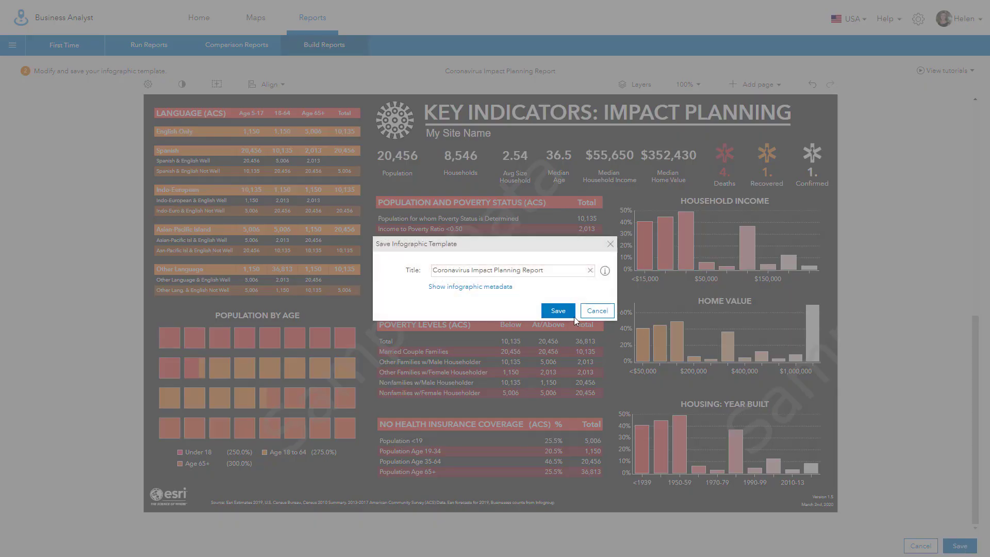
{"action": "left_click", "coordinate": [558, 312]}
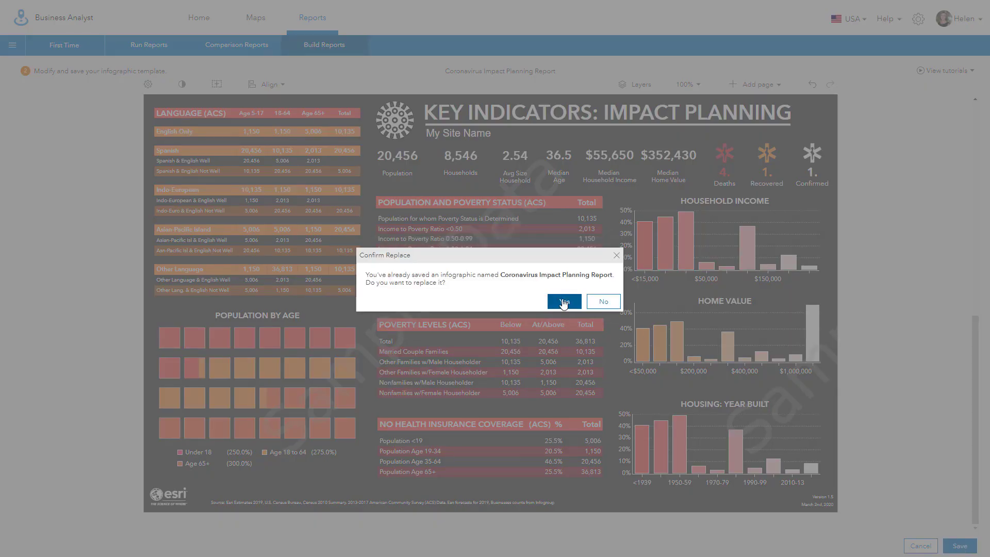
{"action": "left_click", "coordinate": [565, 304]}
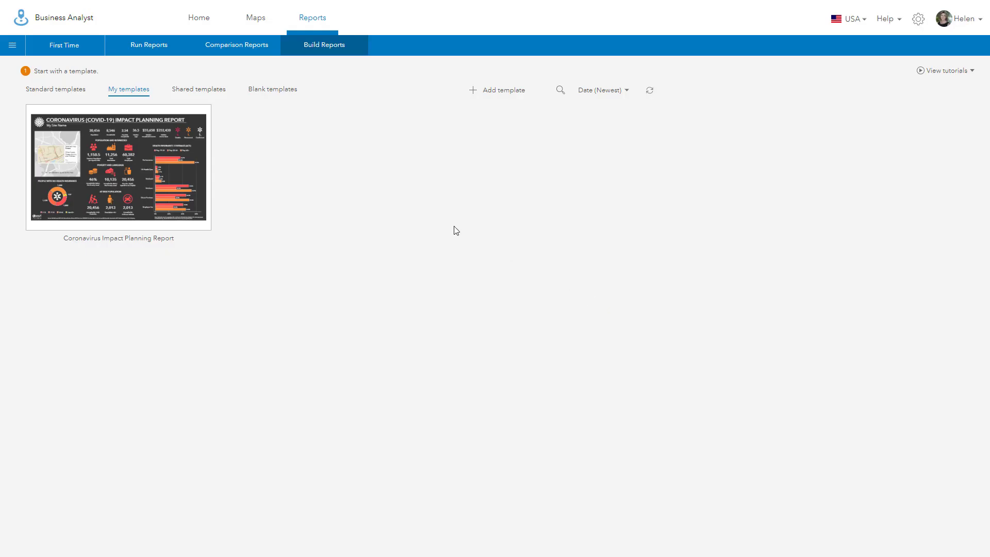
{"action": "left_click", "coordinate": [261, 23]}
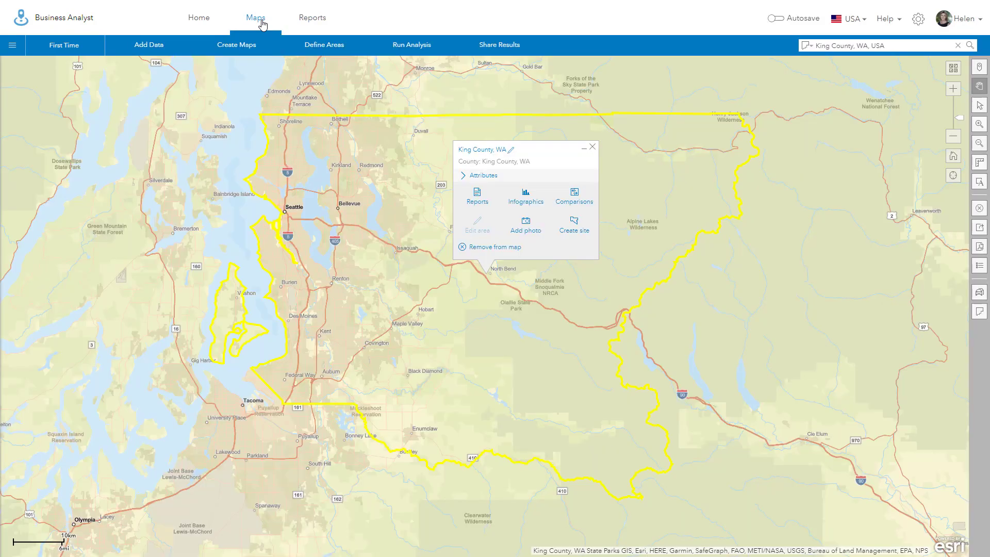
Step: Run the King County infographic, review both pages (17 deaths, 1 recovered, 83 confirmed), and reopen it for editing
{"action": "left_click", "coordinate": [526, 200]}
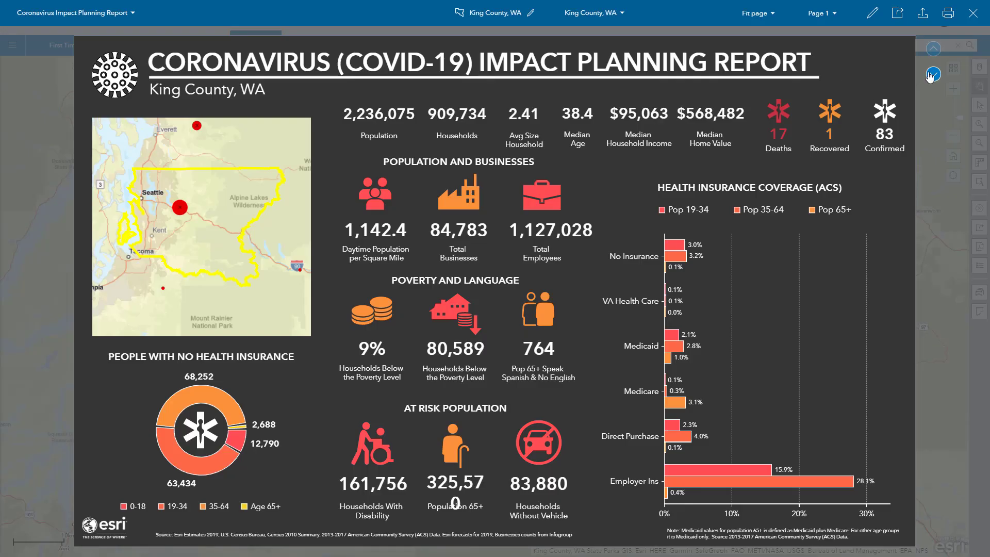
{"action": "left_click", "coordinate": [933, 75]}
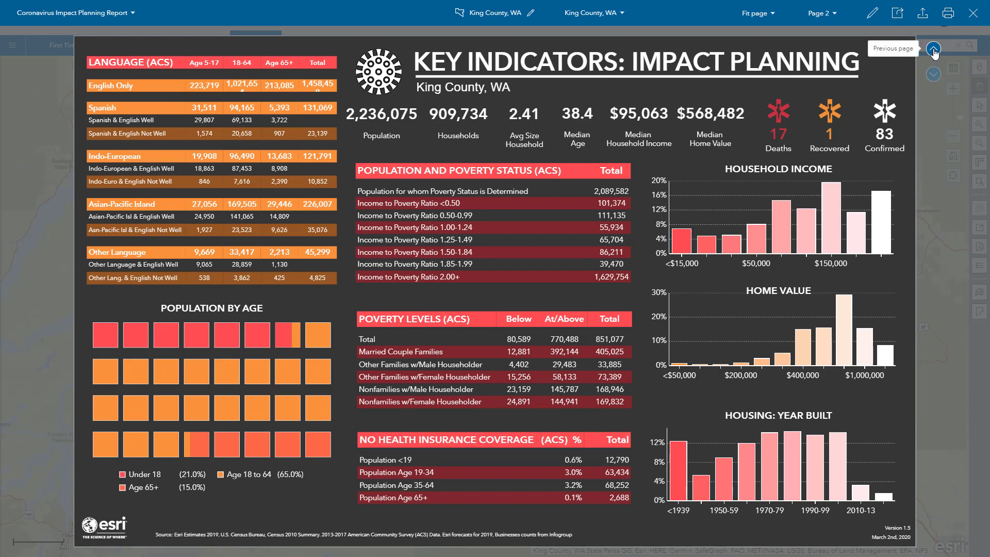
{"action": "left_click", "coordinate": [934, 50]}
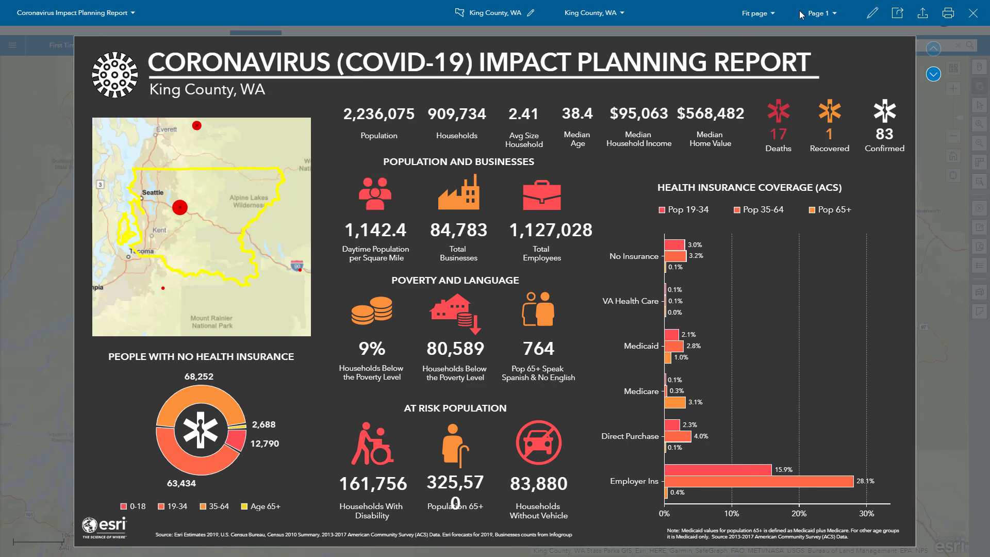
{"action": "left_click", "coordinate": [872, 16]}
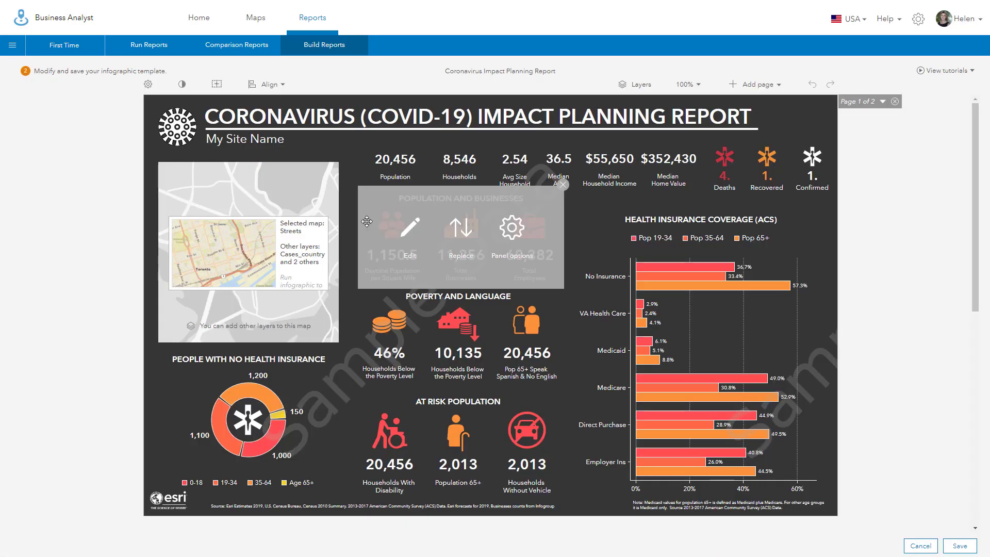
Step: Switch the report's map panel to the Dark Gray Canvas basemap and save the template
{"action": "mouse_move", "coordinate": [245, 247]}
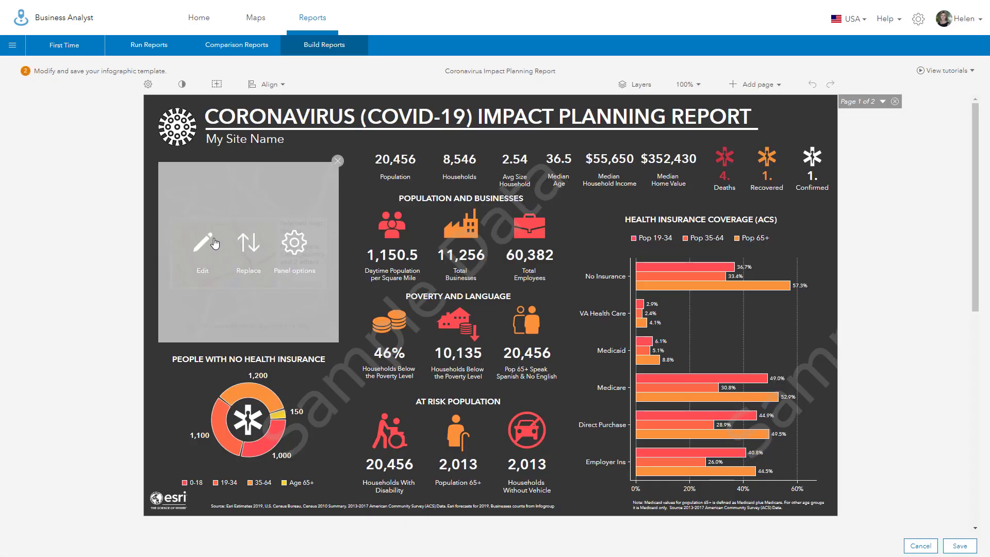
{"action": "left_click", "coordinate": [203, 245]}
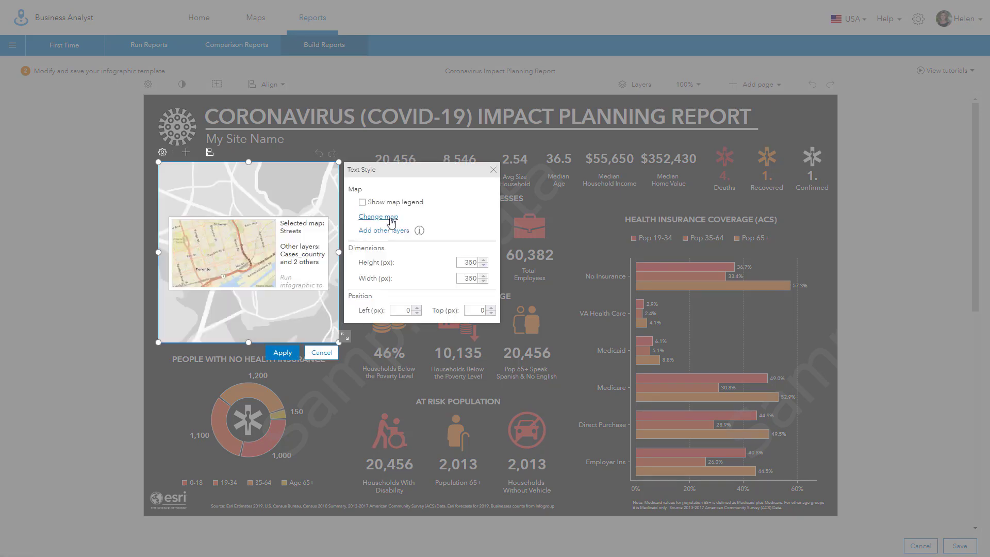
{"action": "left_click", "coordinate": [391, 217]}
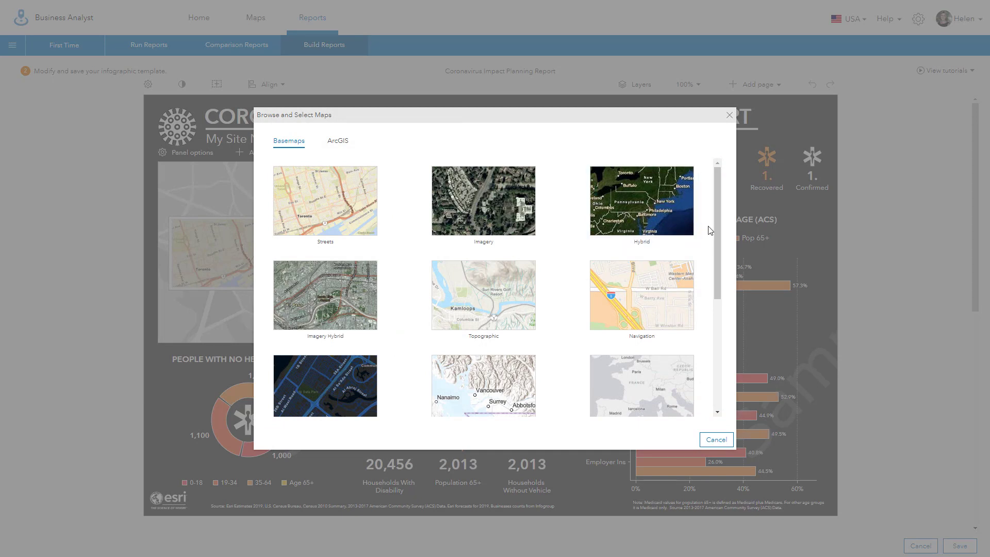
{"action": "left_click_drag", "start_coordinate": [717, 244], "coordinate": [717, 328]}
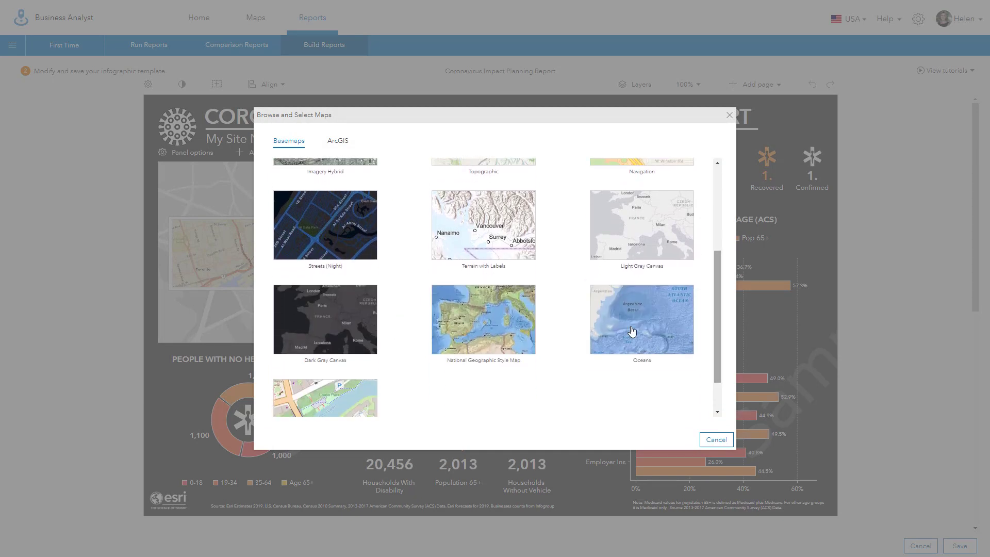
{"action": "left_click", "coordinate": [335, 320]}
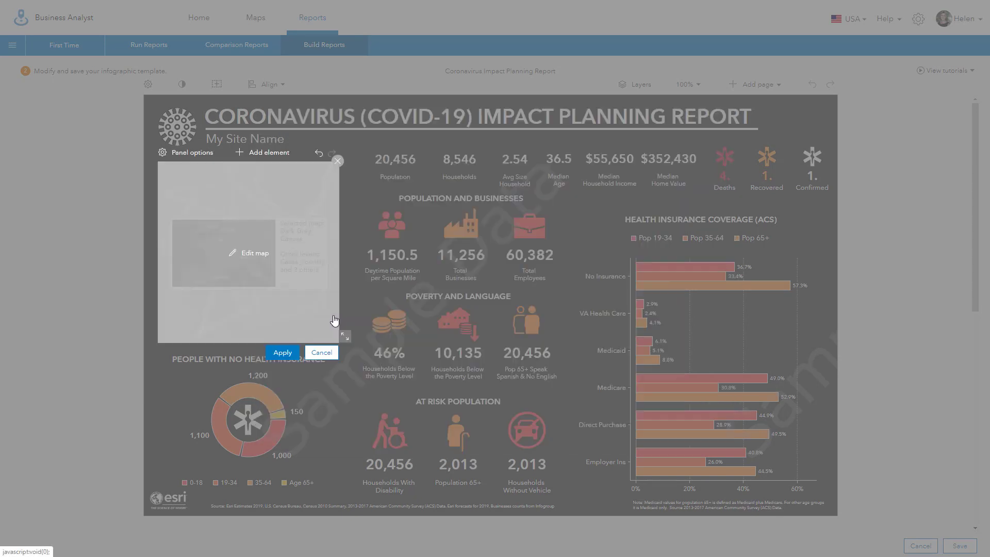
{"action": "left_click", "coordinate": [283, 352]}
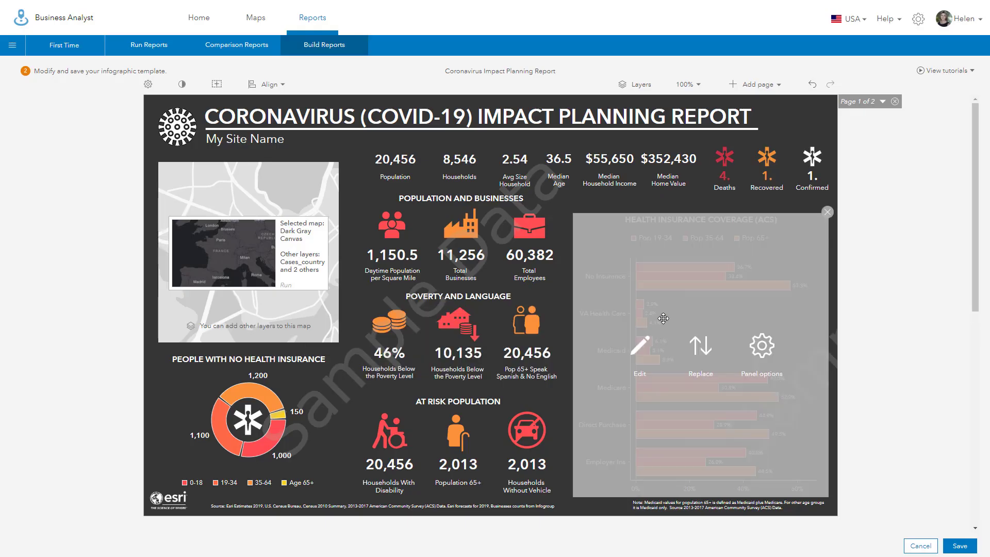
{"action": "left_click", "coordinate": [967, 546]}
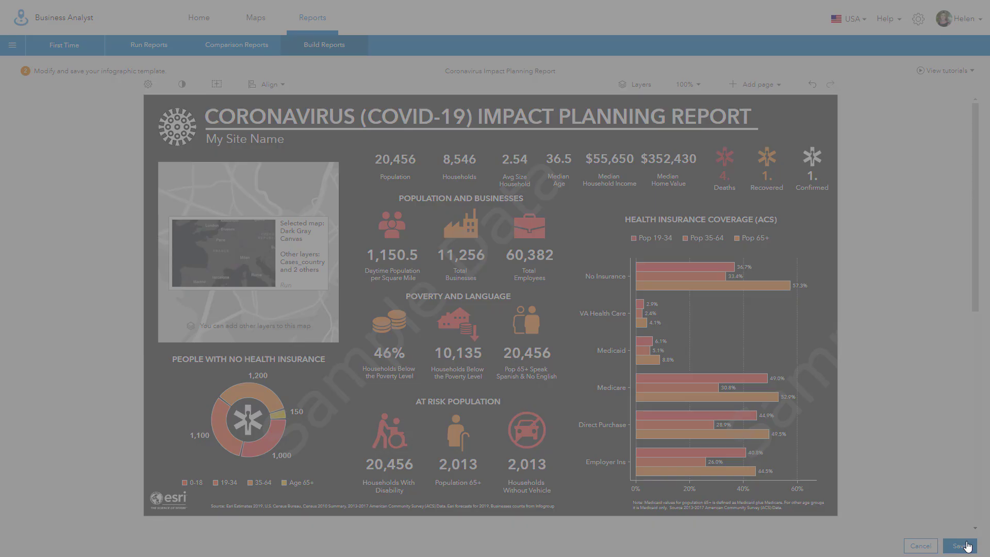
Step: Replace the existing Coronavirus Impact Planning Report with the Dark Gray Canvas version and return to the King County map
{"action": "left_click", "coordinate": [562, 310]}
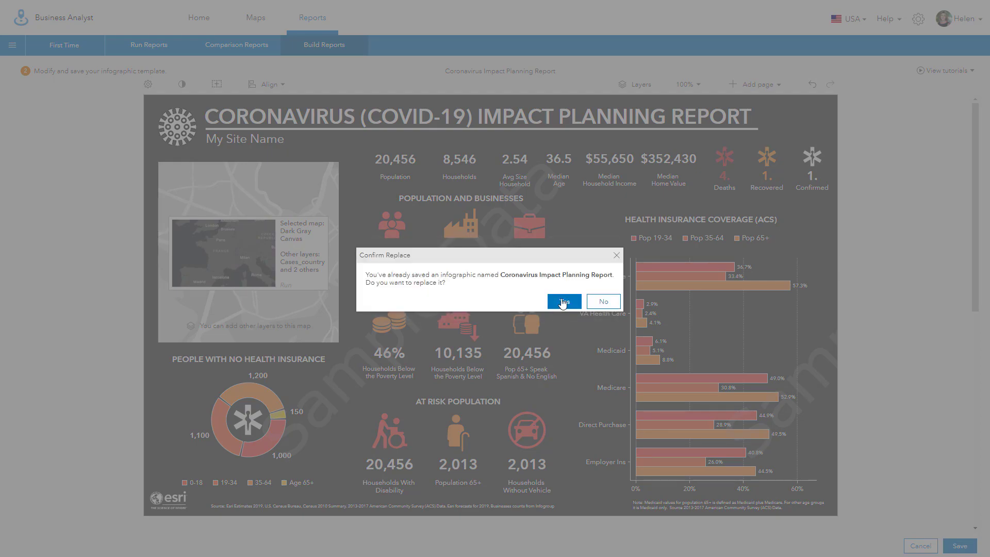
{"action": "left_click", "coordinate": [563, 303]}
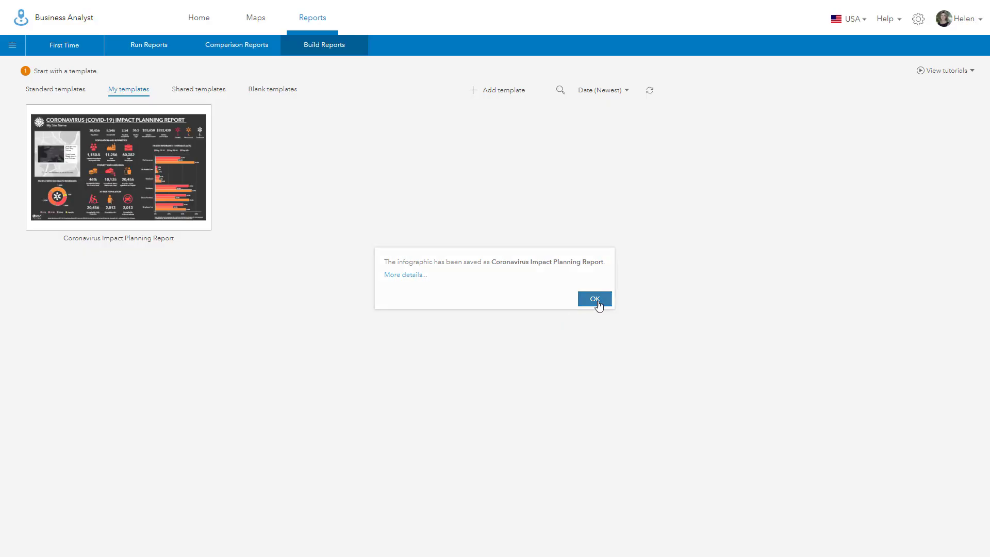
{"action": "left_click", "coordinate": [596, 301]}
{"action": "left_click", "coordinate": [255, 21]}
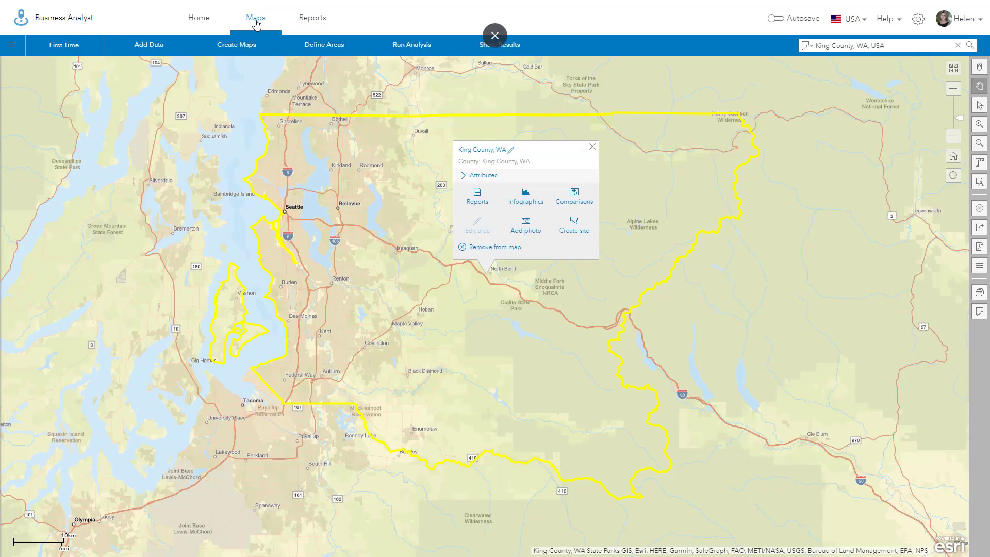
Step: Generate the Coronavirus Impact Planning Report infographic for King County, WA
{"action": "left_click", "coordinate": [523, 201]}
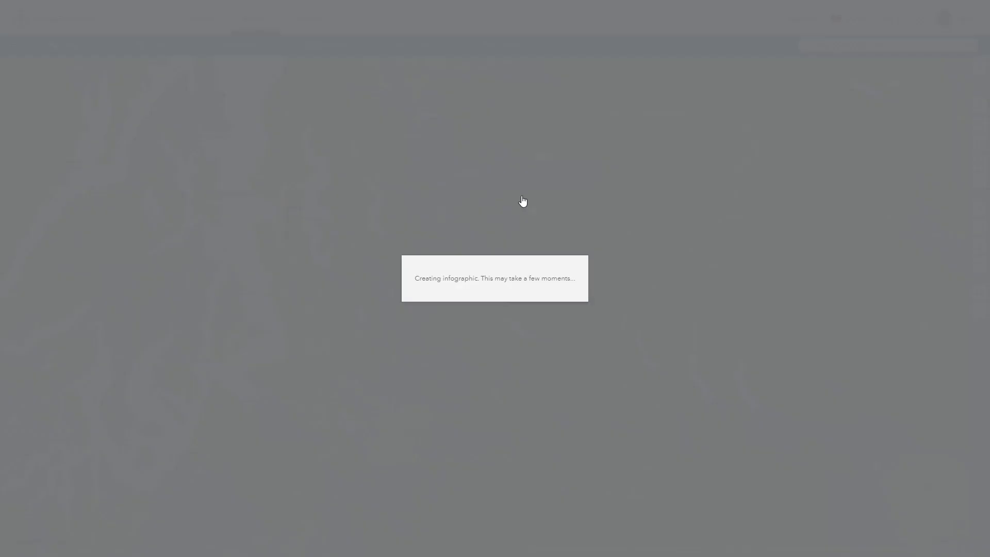